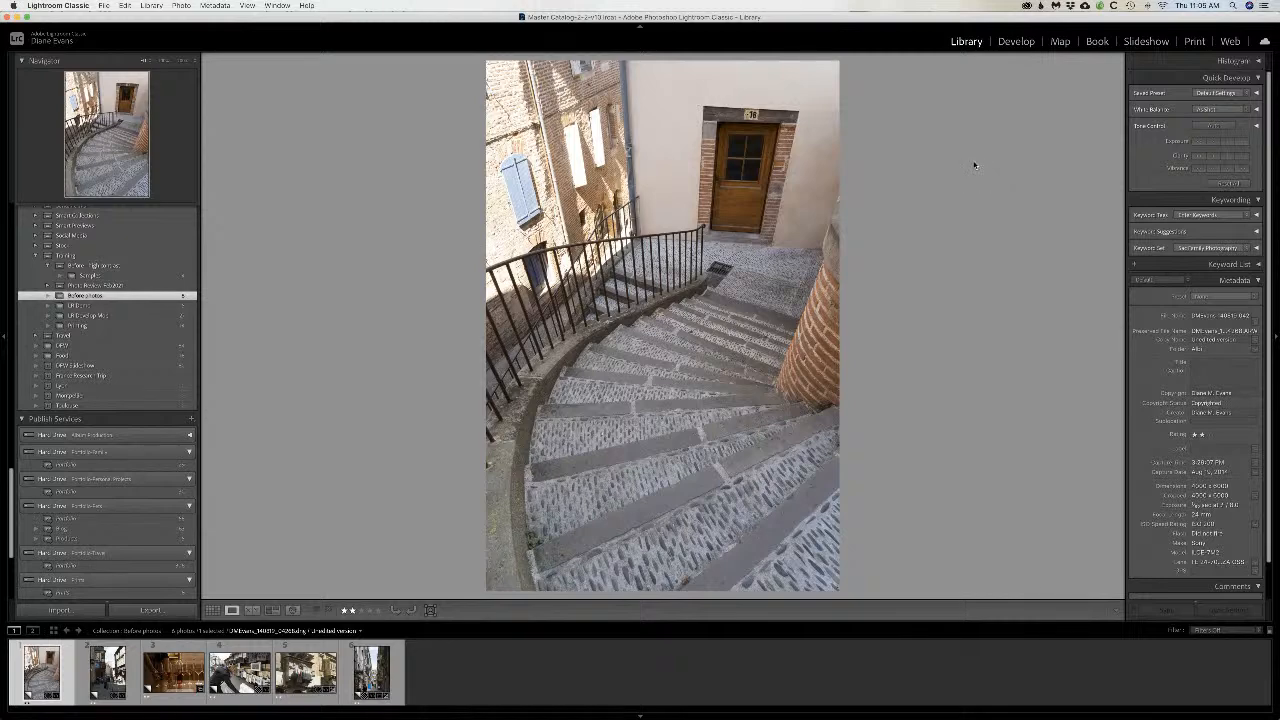
Step: Open the staircase photo for developing, lower its Highlights, lift its Shadows and raise Clarity to +51
left_click(1016, 42)
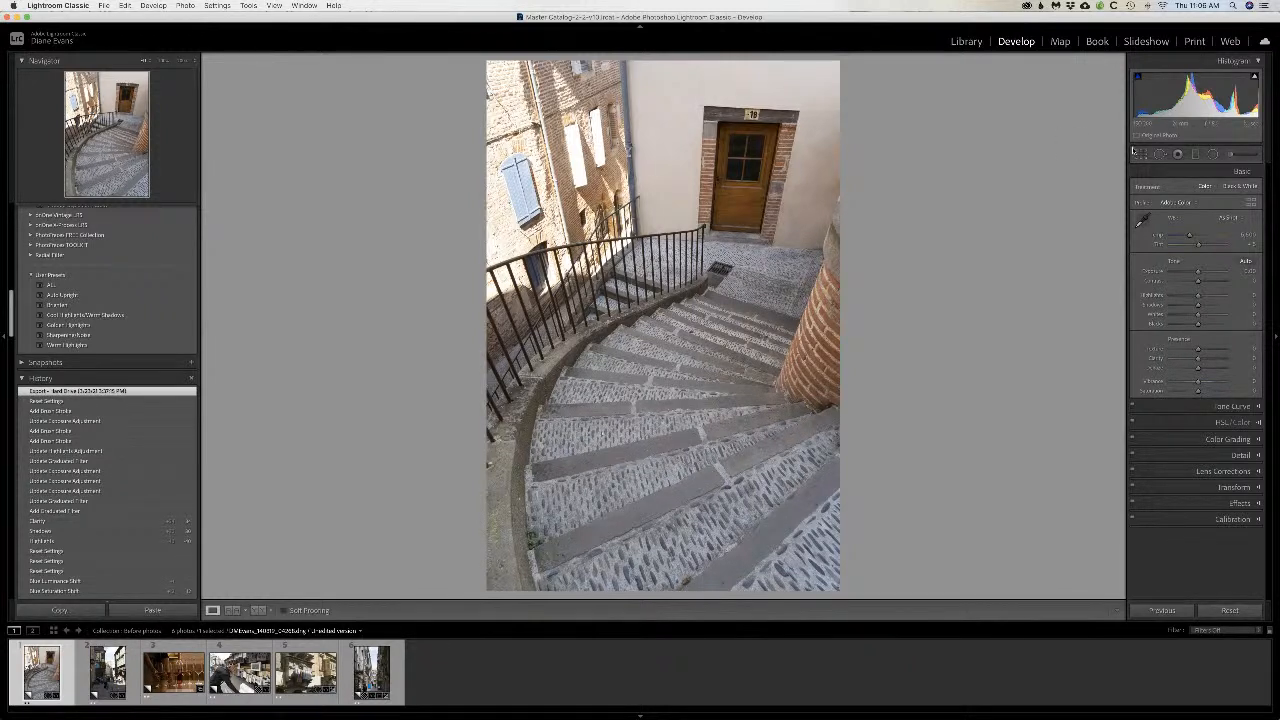
left_click_drag(1198, 298, 1175, 298)
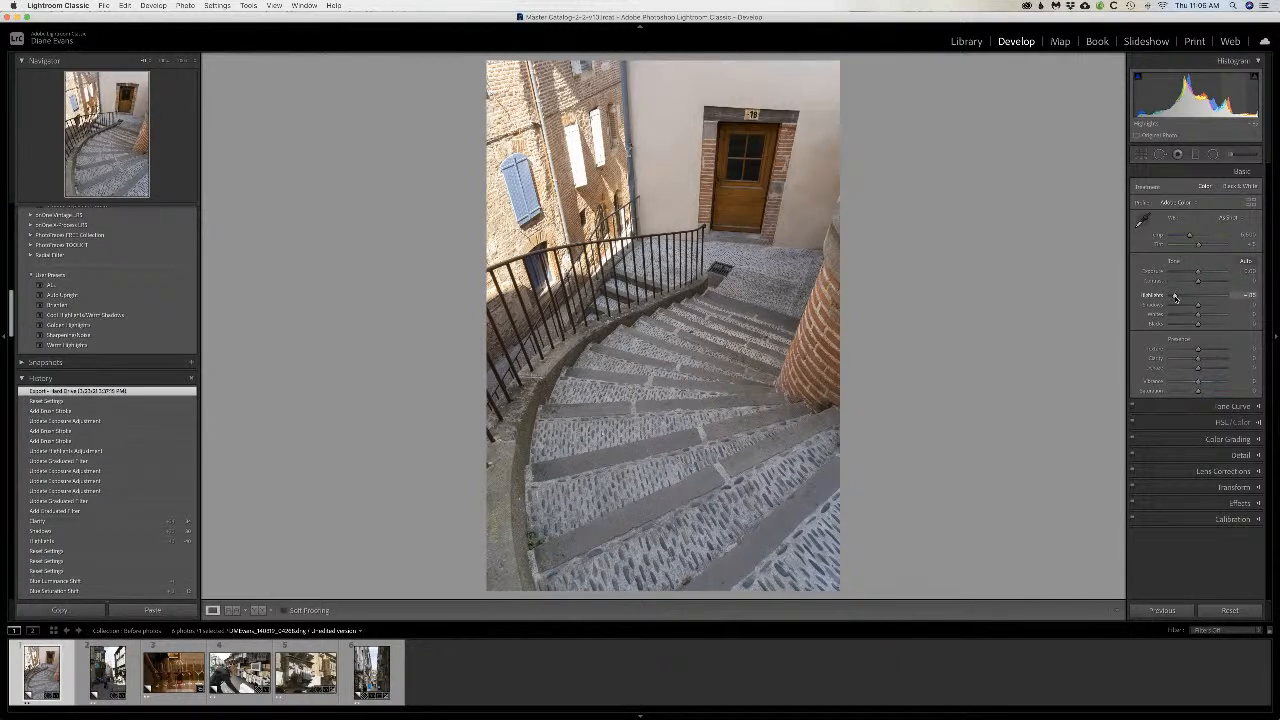
left_click_drag(1198, 305, 1215, 305)
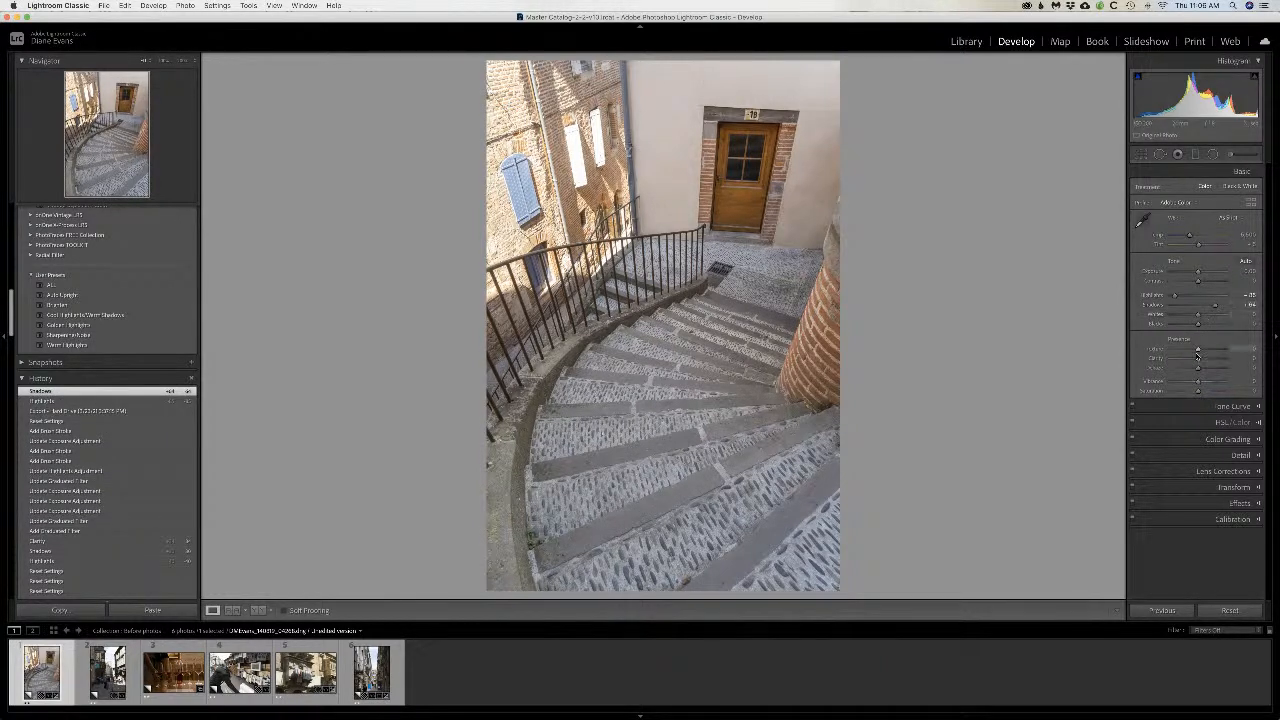
left_click_drag(1200, 360, 1214, 361)
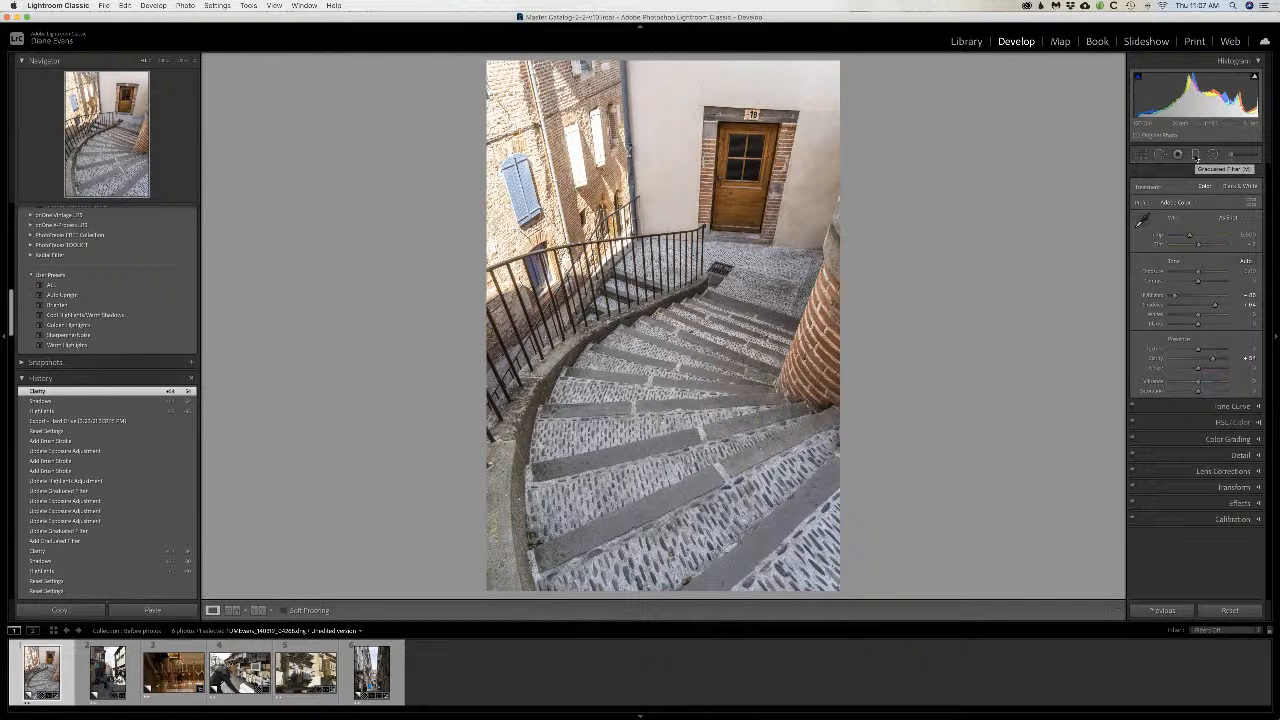
Step: Darken the brick building in the photo's upper-left corner with a diagonal Burn (Darken) graduated filter, lowering its exposure and highlights
left_click(1192, 155)
left_click_drag(485, 60, 583, 116)
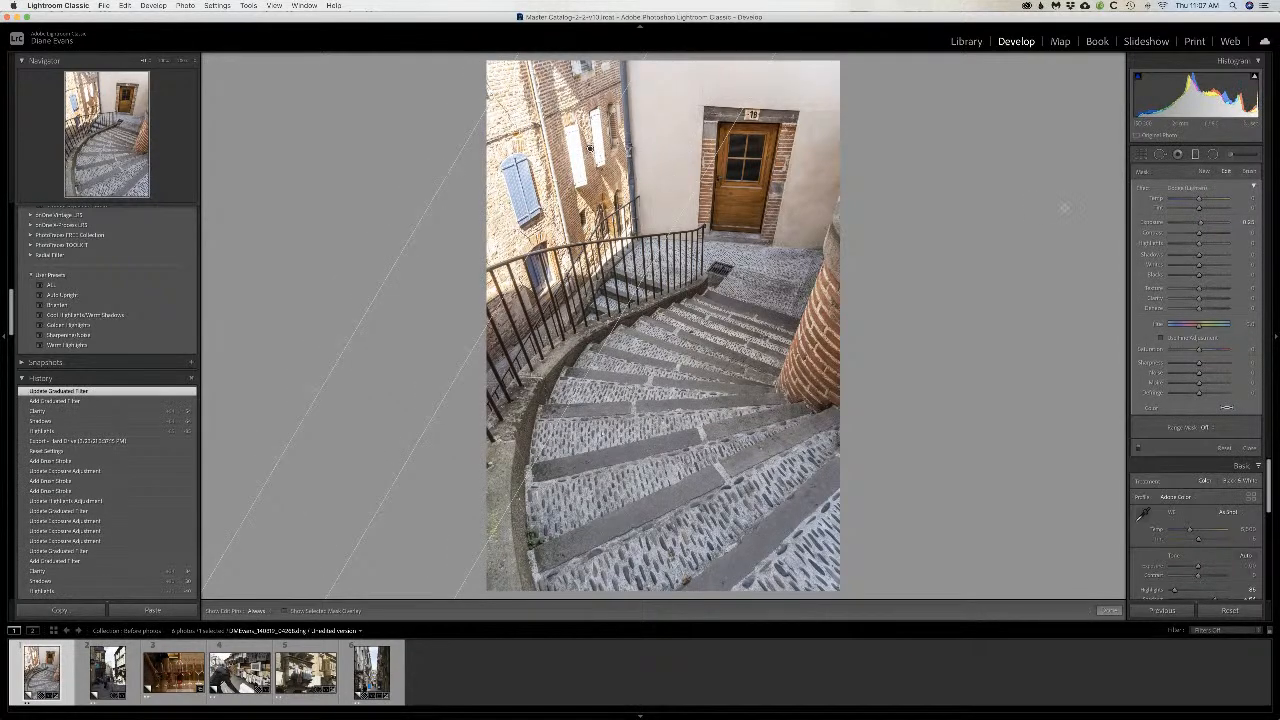
left_click(1187, 188)
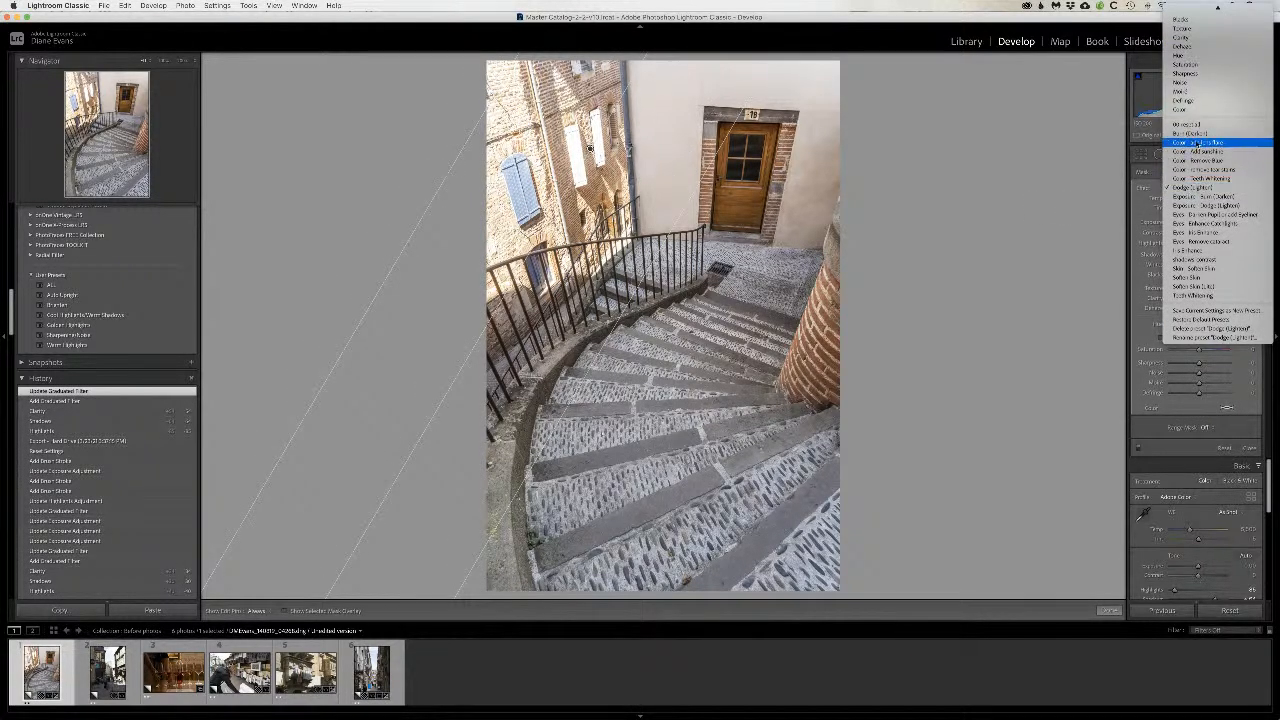
left_click(1196, 140)
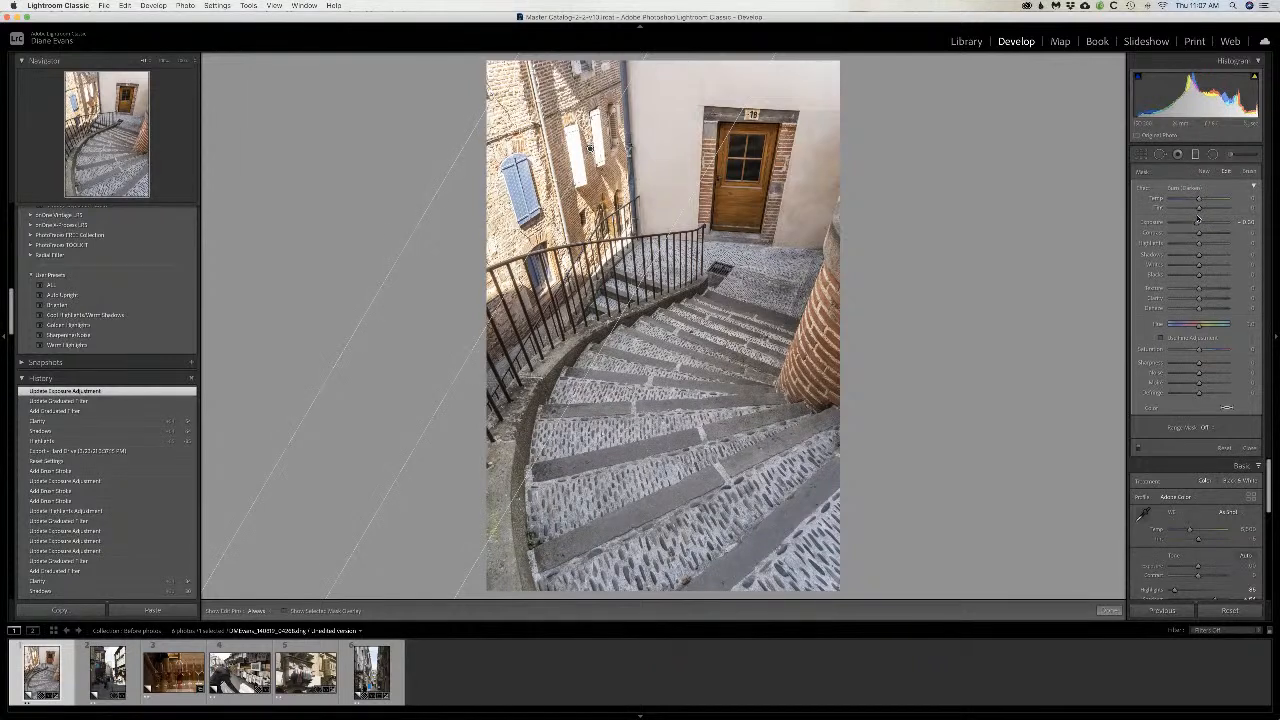
mouse_move(1198, 224)
left_mouse_down()
mouse_move(1182, 244)
mouse_move(1187, 224)
left_mouse_up()
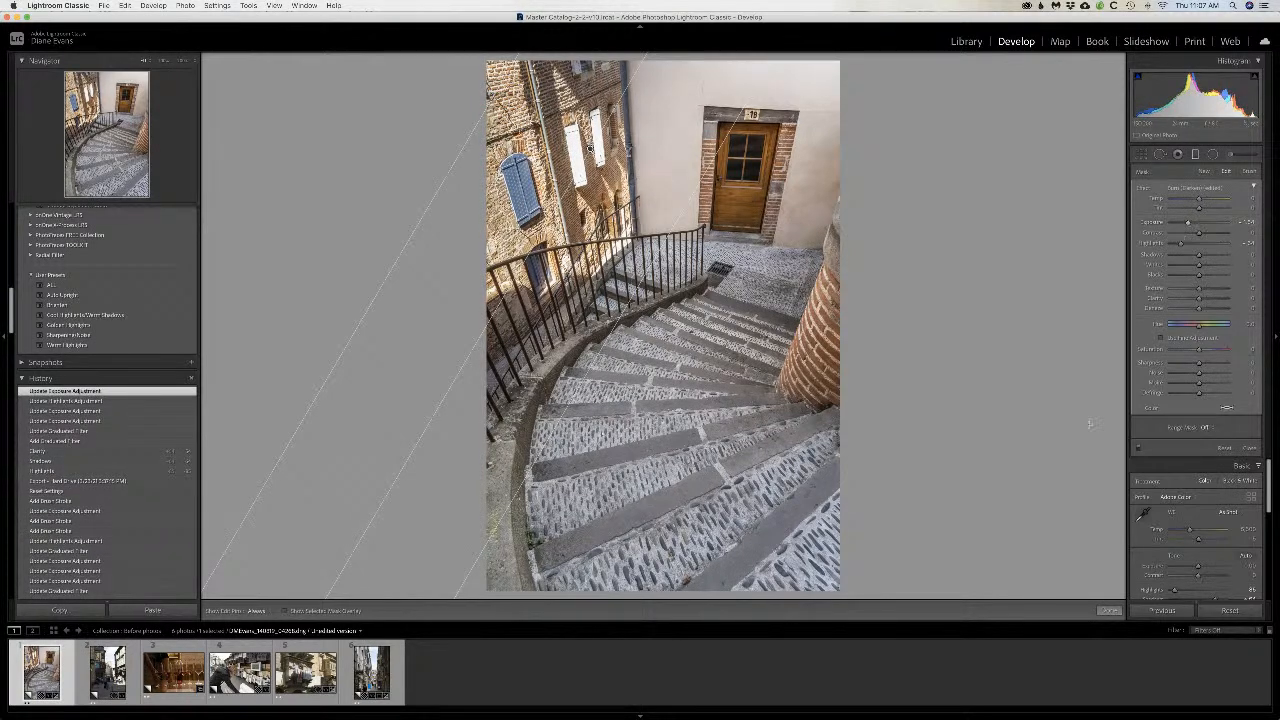
left_click(1110, 611)
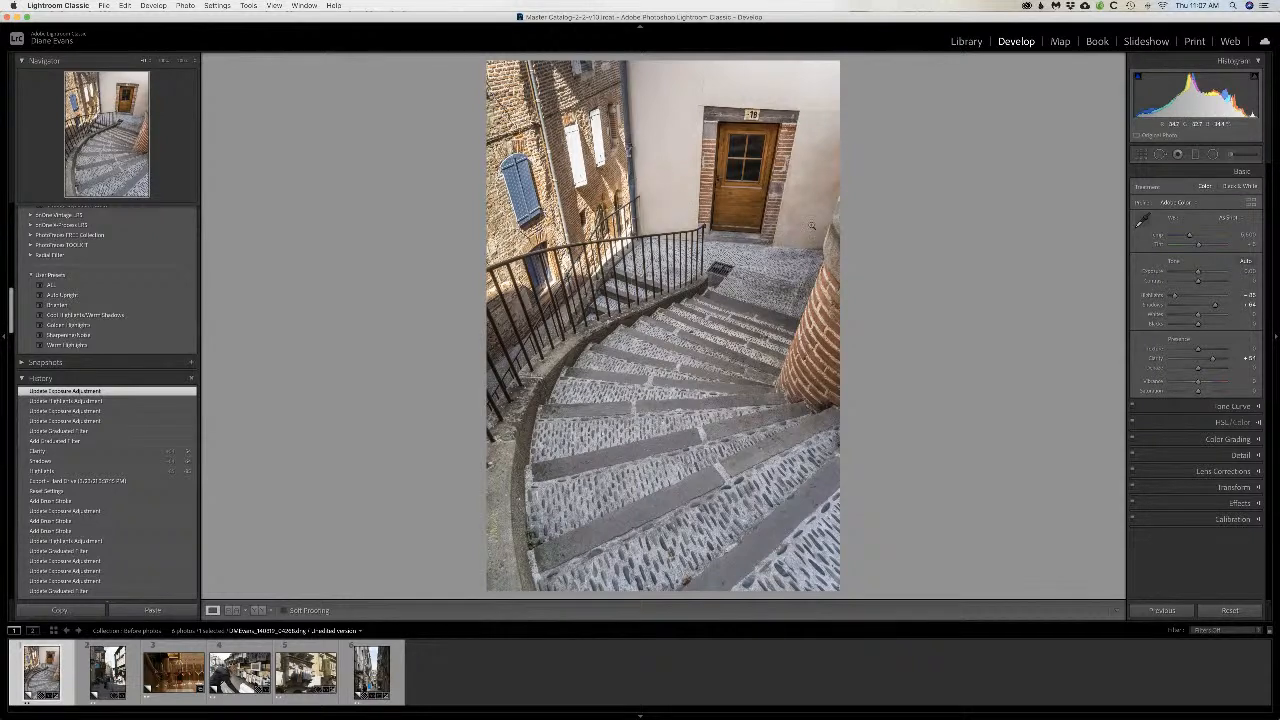
Step: Brighten the wooden door using a large adjustment brush with the Dodge (Lighten) effect
left_click(1230, 156)
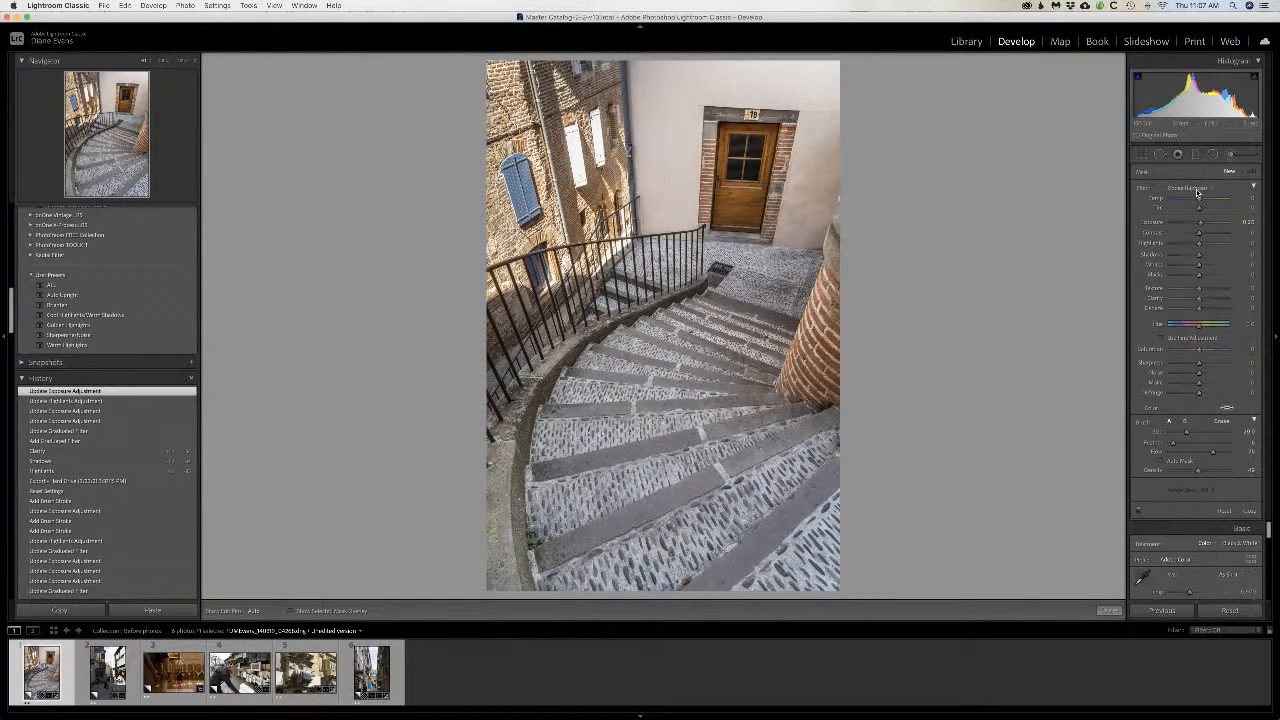
left_click(1207, 191)
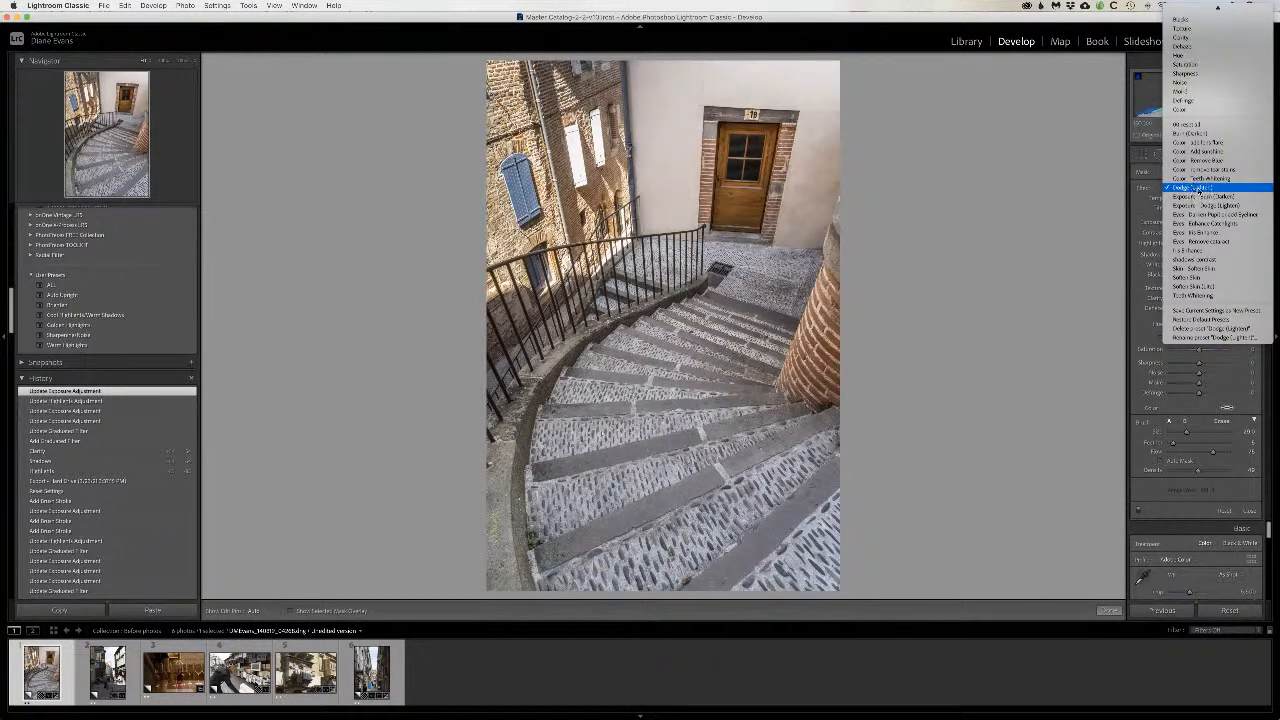
left_click(1199, 189)
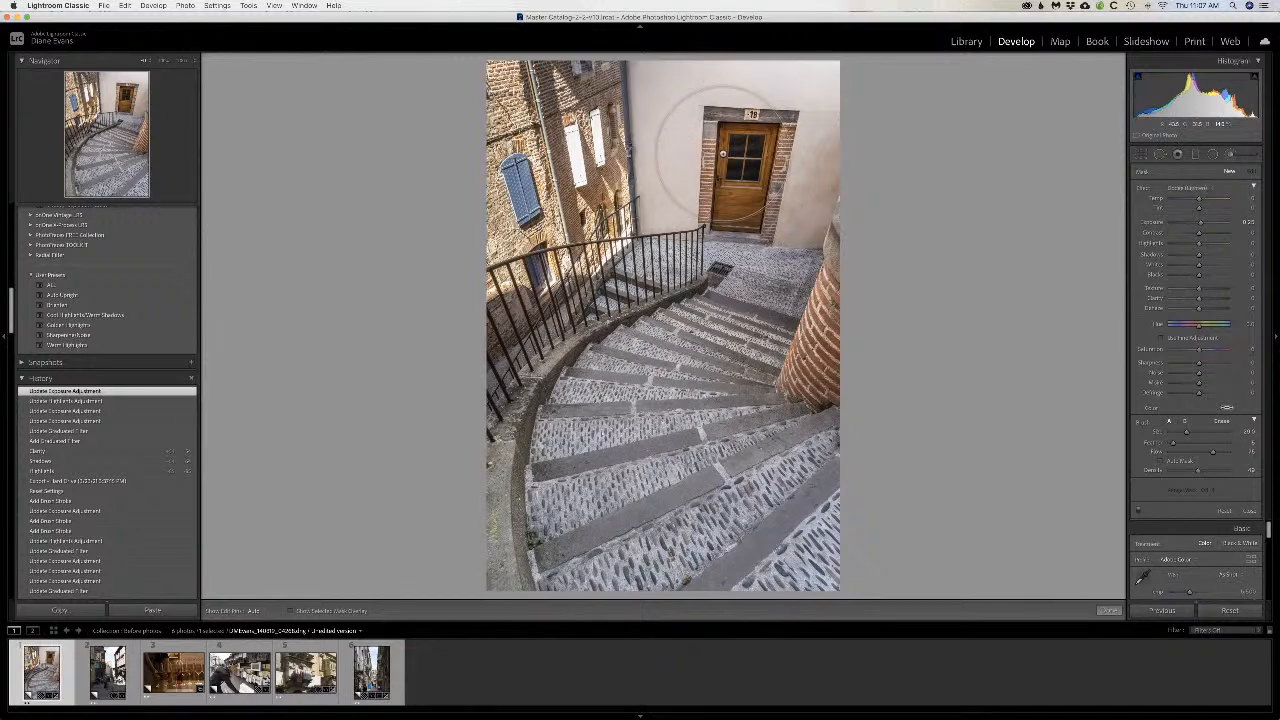
scroll(725, 150, "down", 4)
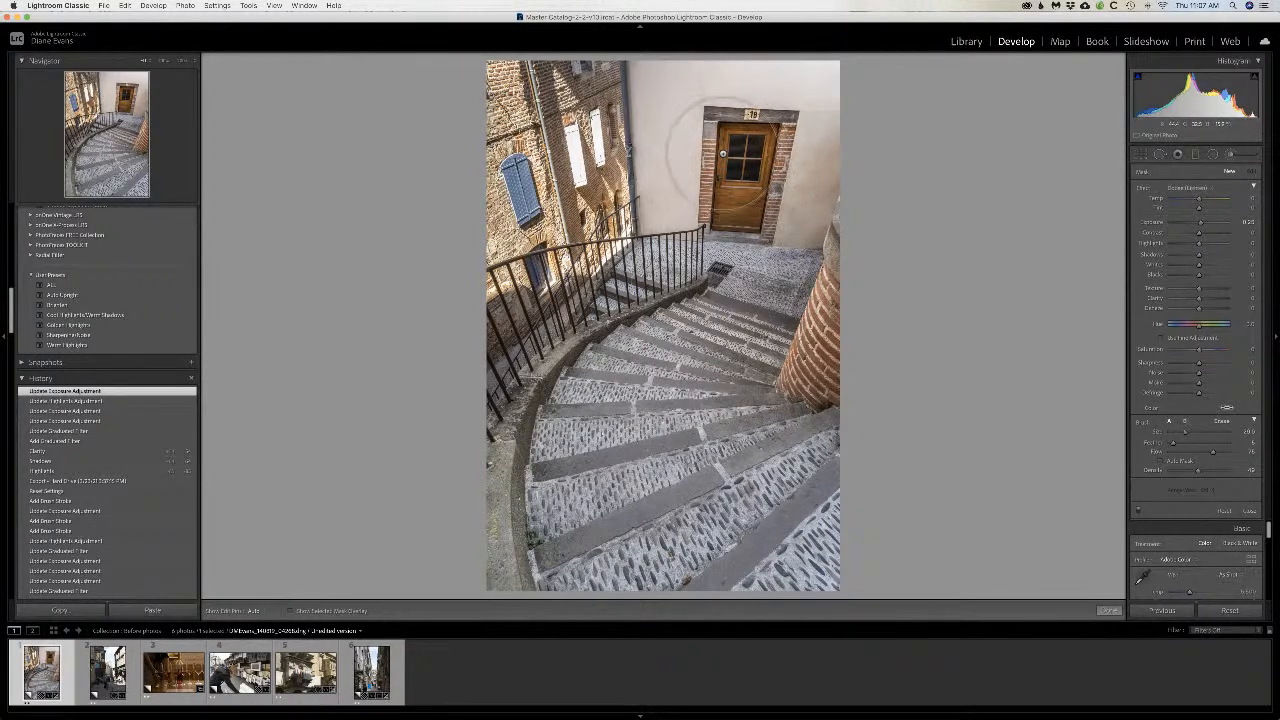
scroll(725, 152, "up", 4)
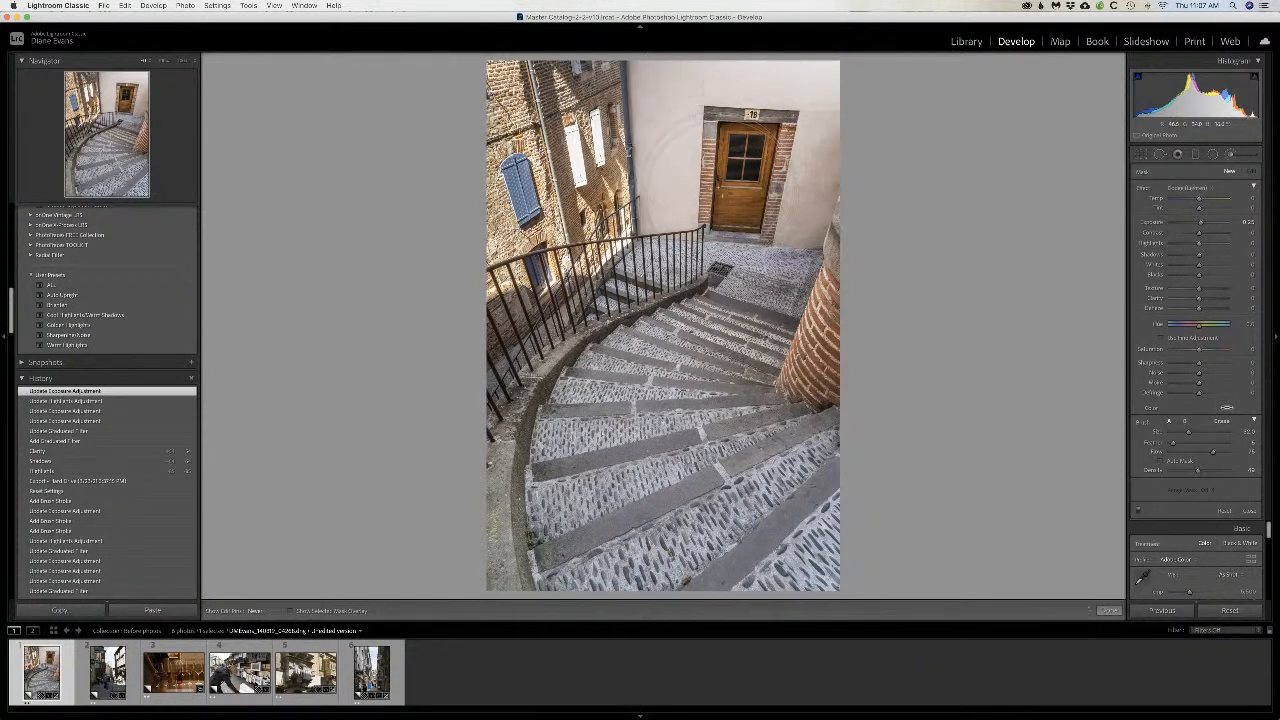
left_click(725, 157)
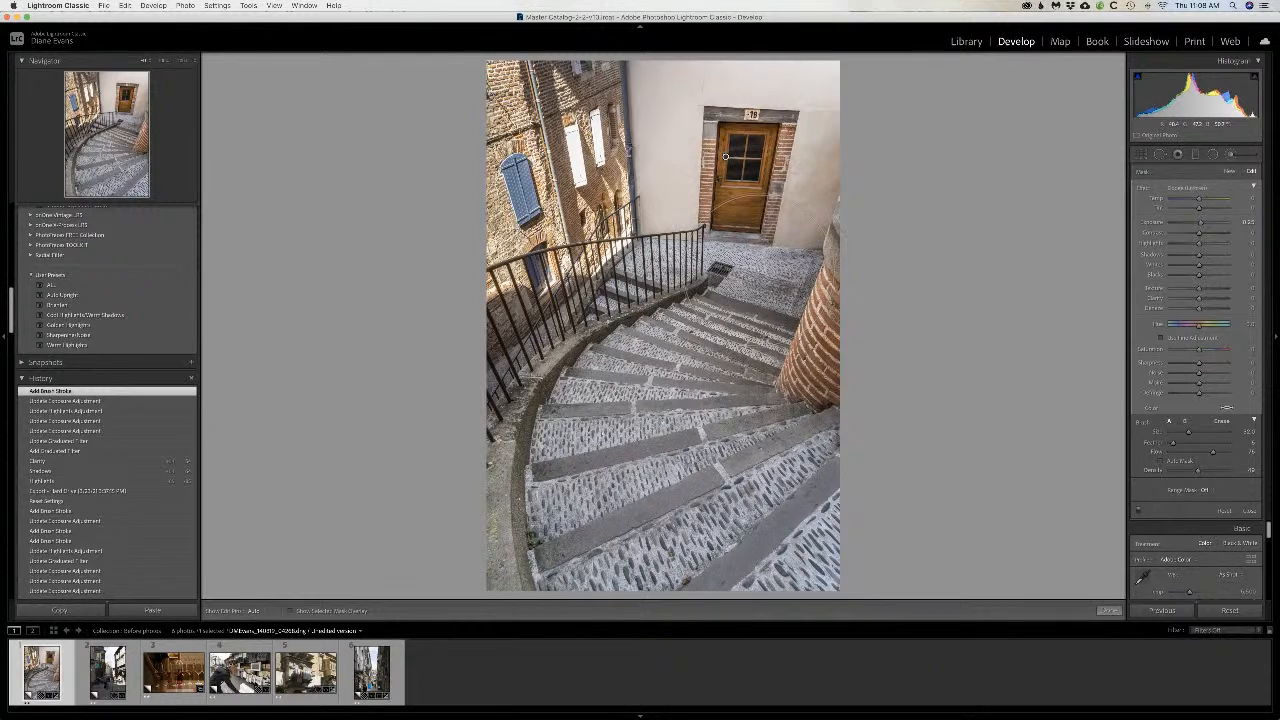
Step: Paint the dodge adjustment over the stone steps with a smaller brush and raise its exposure slightly
key("h")
scroll(742, 320, "down", 1)
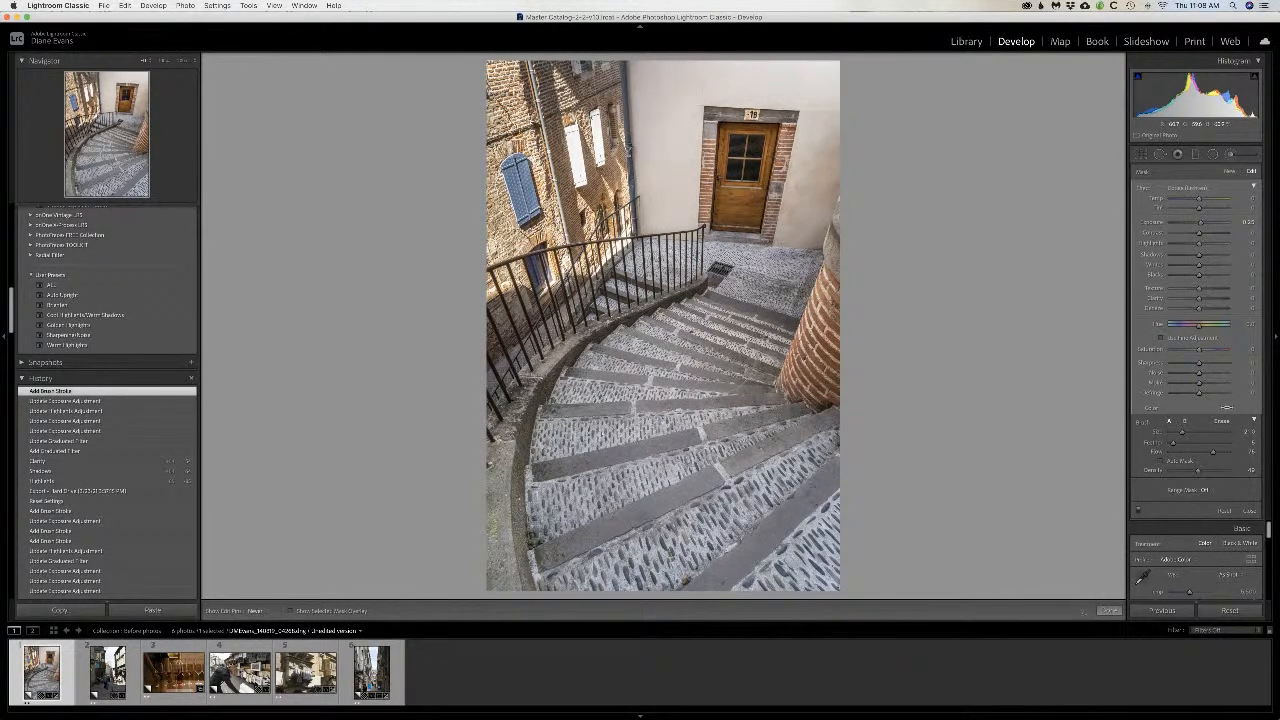
left_click_drag(700, 400, 755, 385)
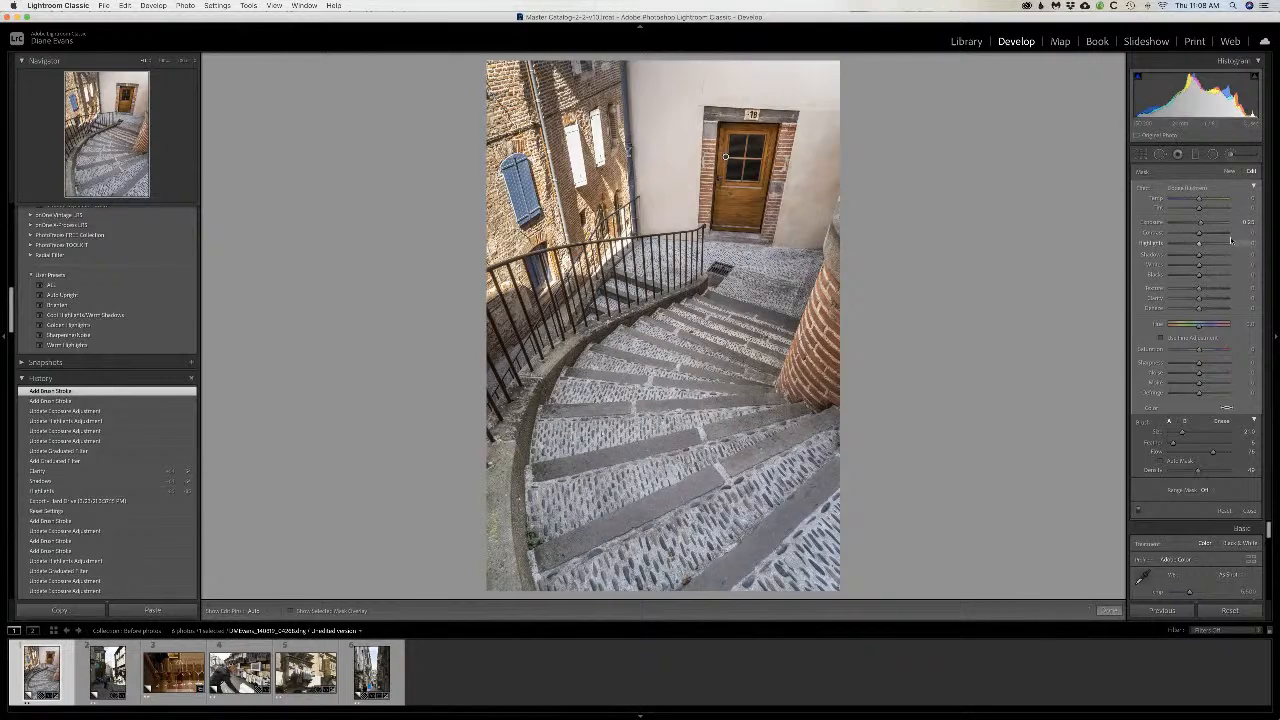
mouse_move(1201, 226)
left_mouse_down()
mouse_move(1227, 228)
mouse_move(1204, 229)
left_mouse_up()
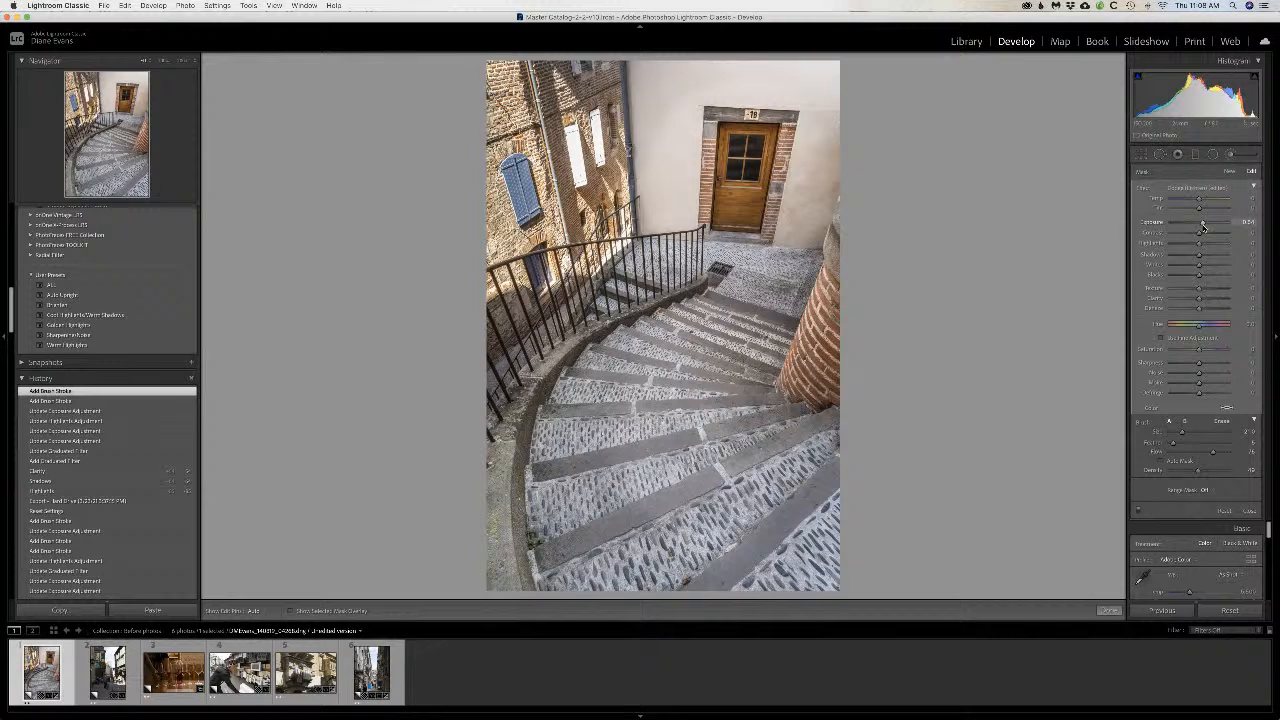
left_click_drag(1203, 228, 1201, 230)
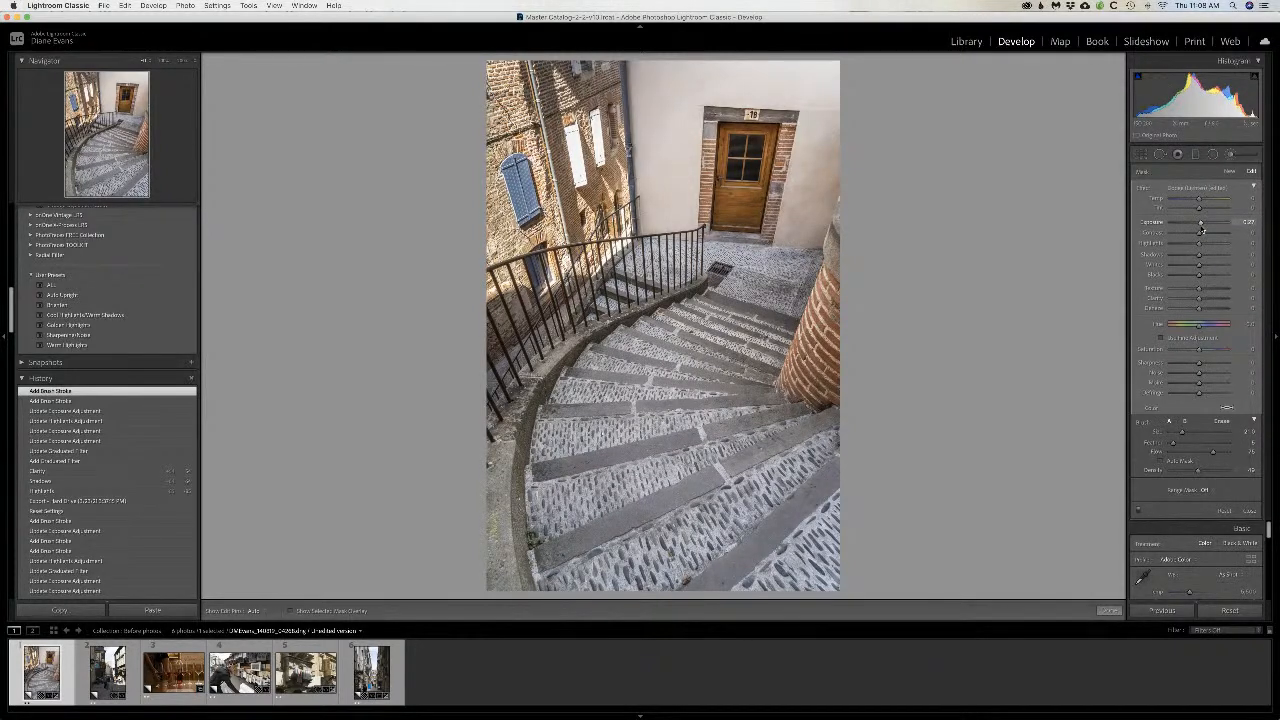
key("h")
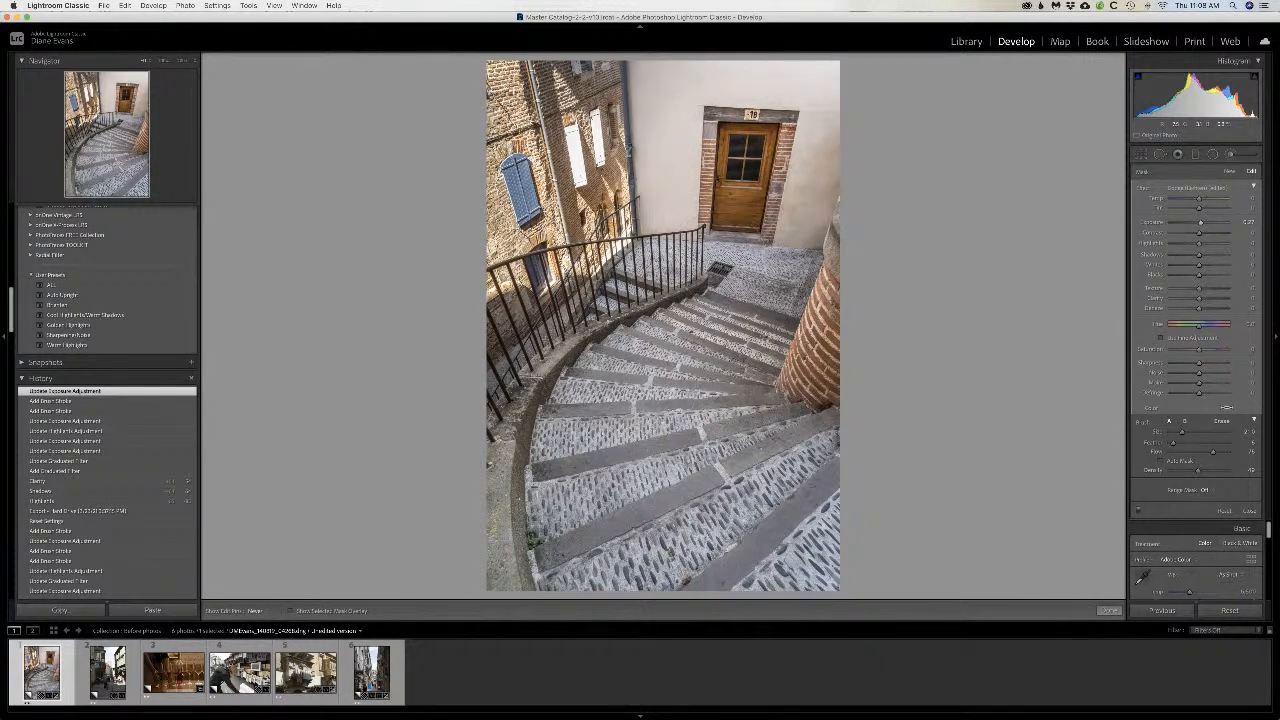
left_click_drag(655, 290, 650, 282)
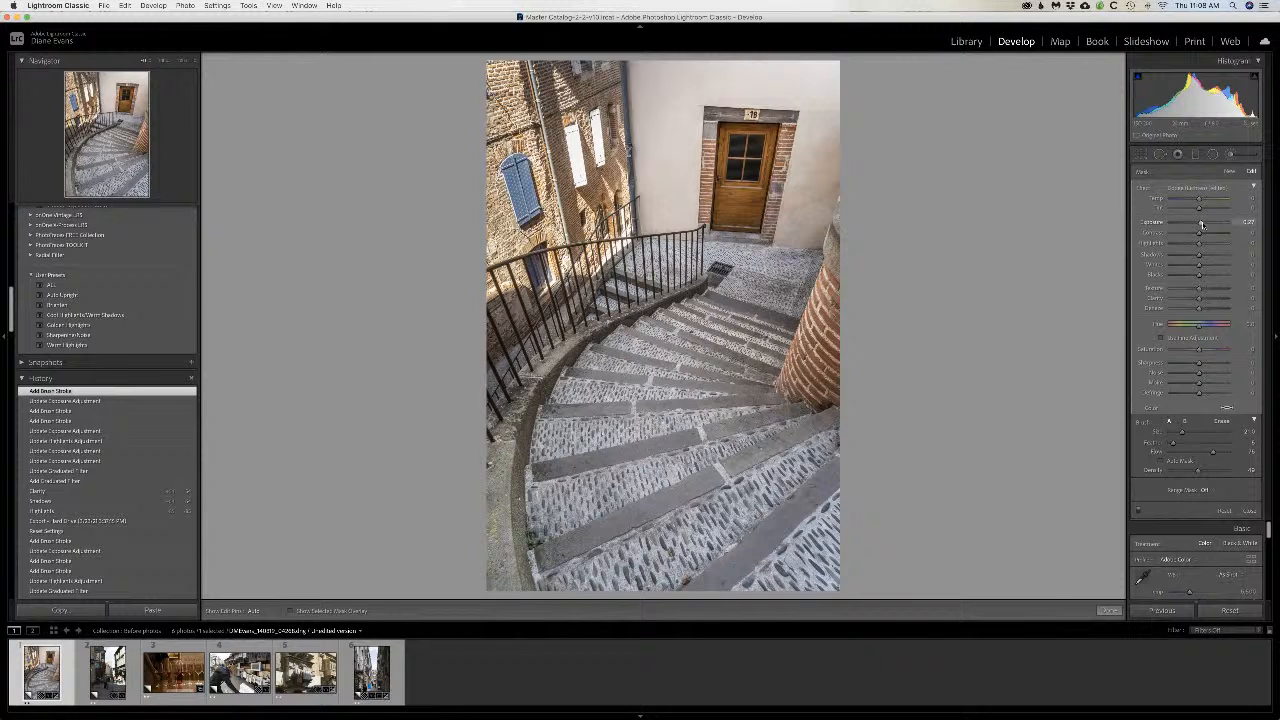
Step: Raise the dodge adjustment's exposure a little more, brush over the wooden door and its surroundings, and finish the brush edit
left_click_drag(1203, 224, 1204, 224)
scroll(740, 180, "down", 5)
mouse_move(740, 180)
left_mouse_down()
mouse_move(739, 201)
mouse_move(760, 146)
mouse_move(749, 148)
mouse_move(755, 195)
mouse_move(743, 190)
left_mouse_up()
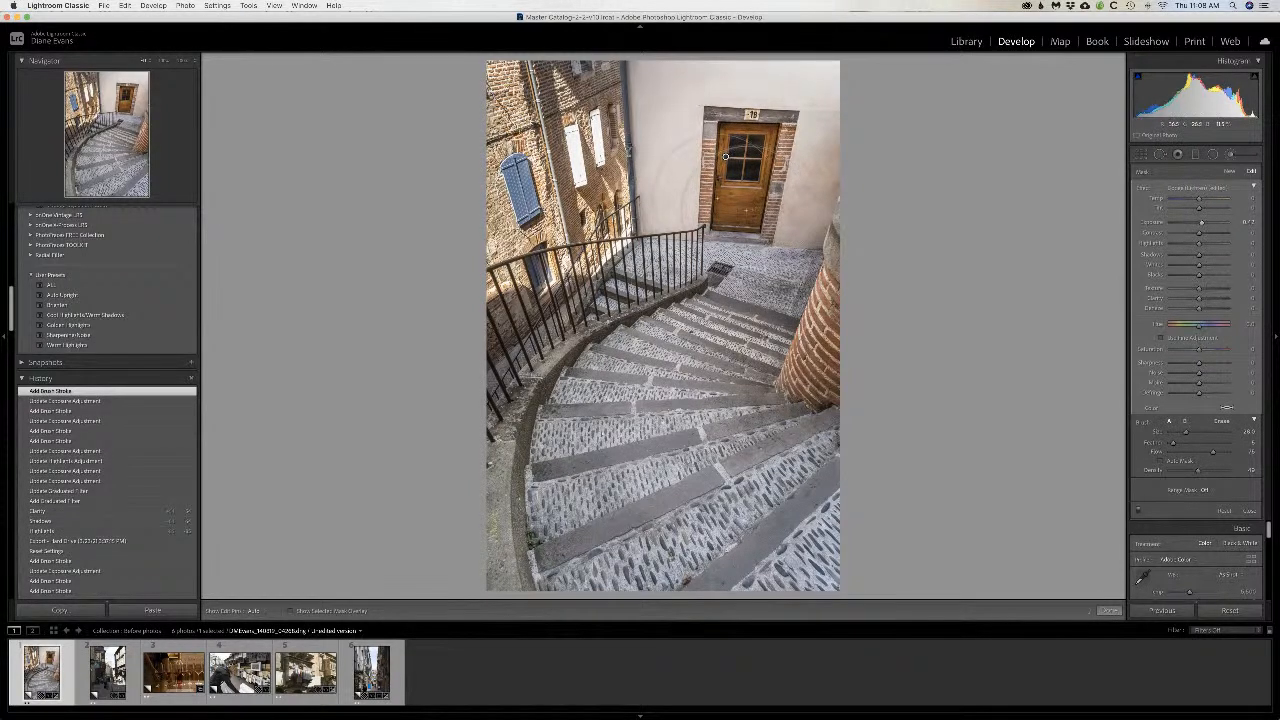
scroll(711, 148, "up", 6)
mouse_move(711, 148)
left_mouse_down()
mouse_move(735, 200)
mouse_move(725, 155)
left_mouse_up()
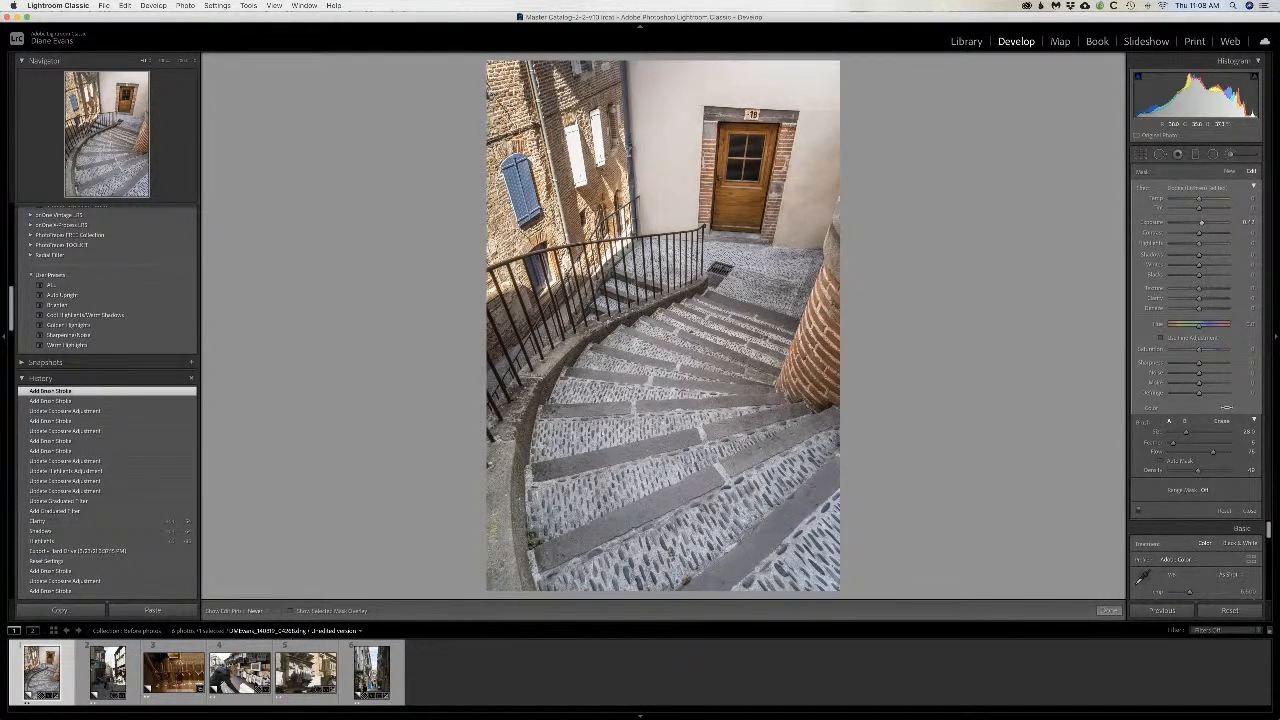
left_click(725, 156)
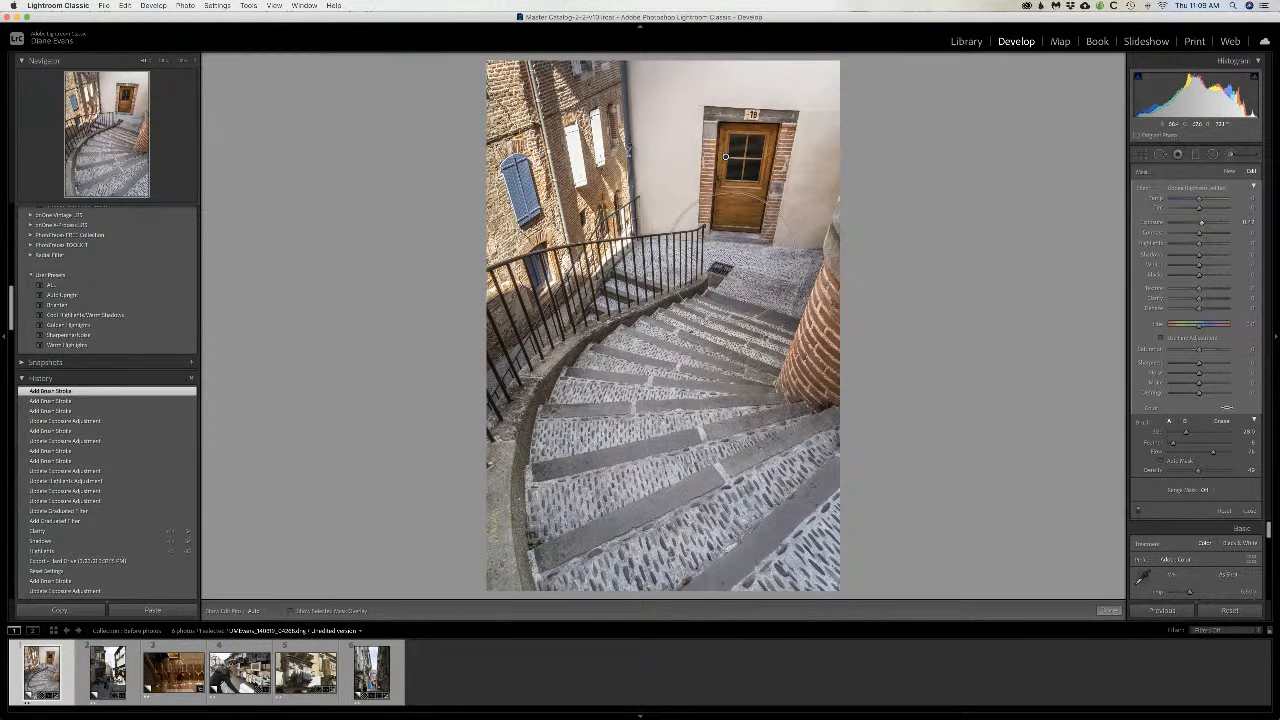
key("h")
left_click_drag(743, 170, 740, 215)
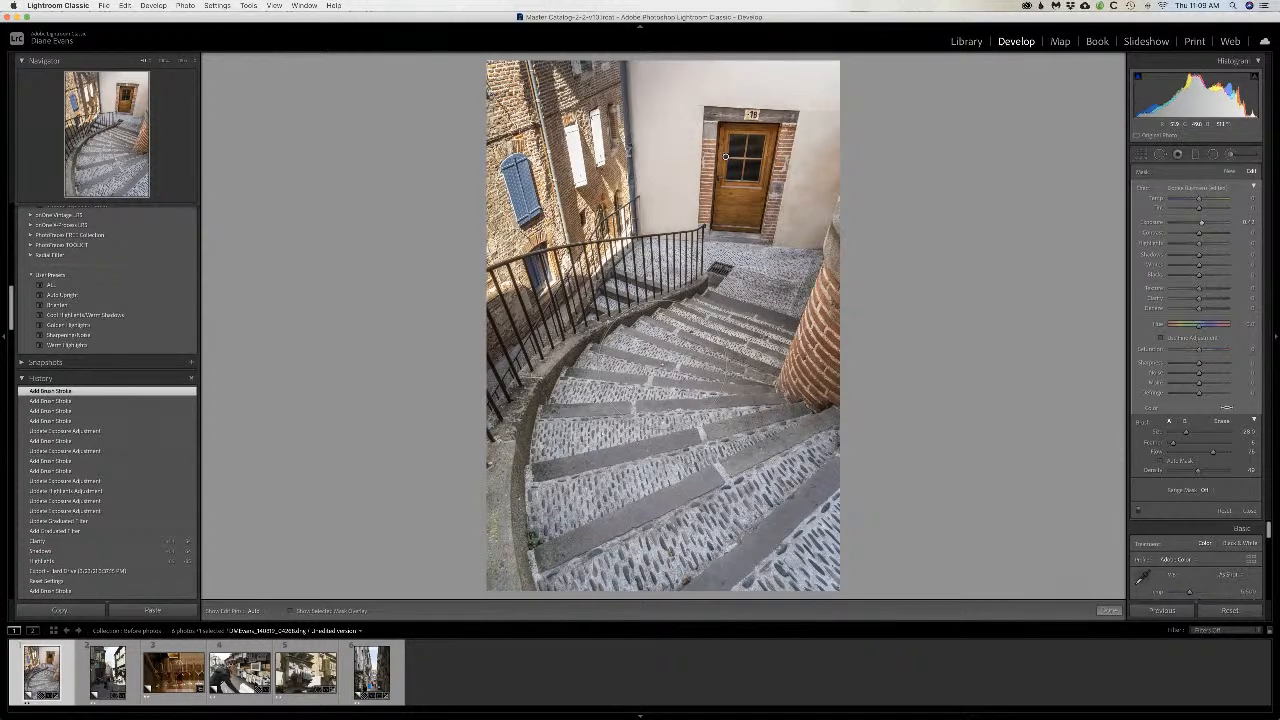
left_click(1108, 610)
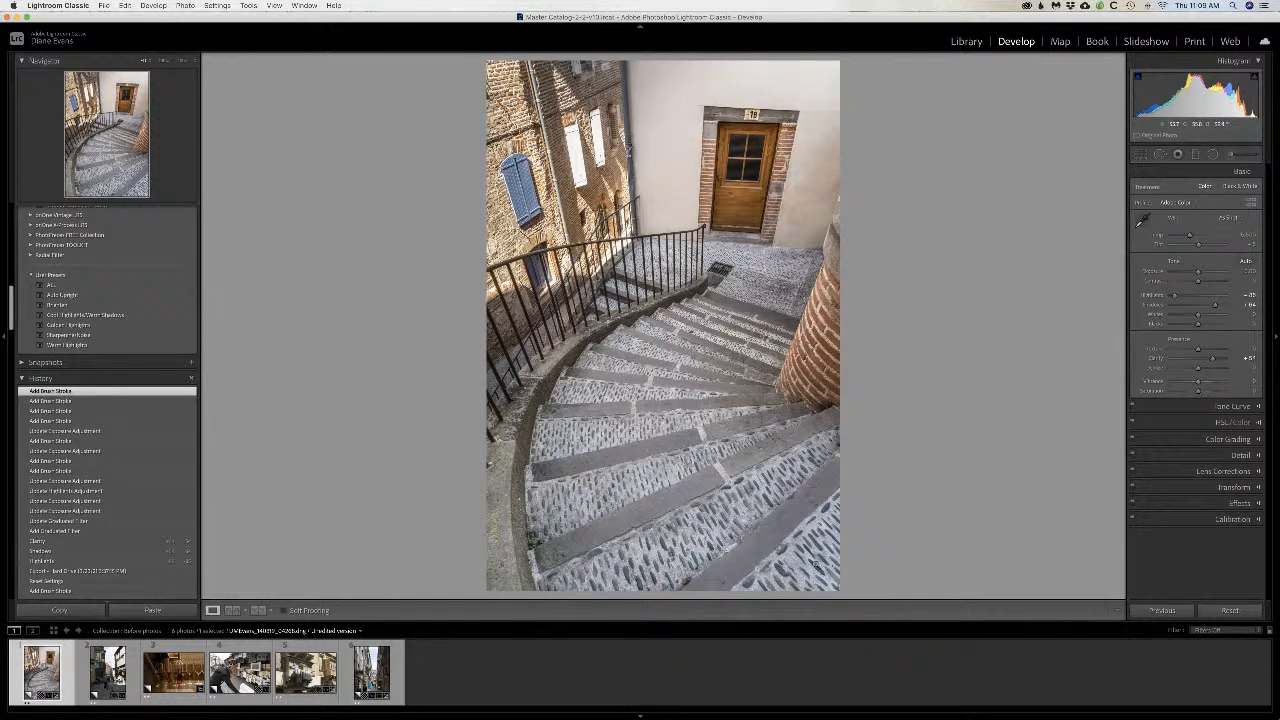
Step: Compare the staircase photo's before and after versions side by side, then return to the single-image view
left_click(258, 610)
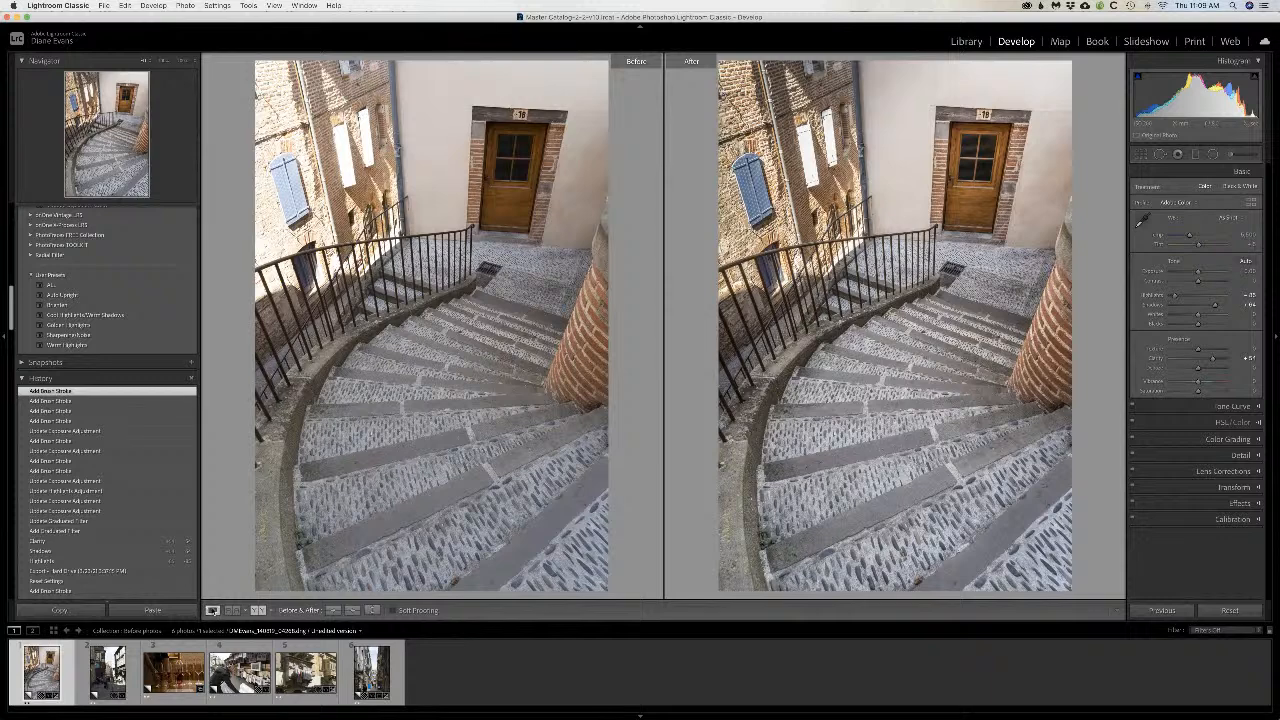
left_click(212, 610)
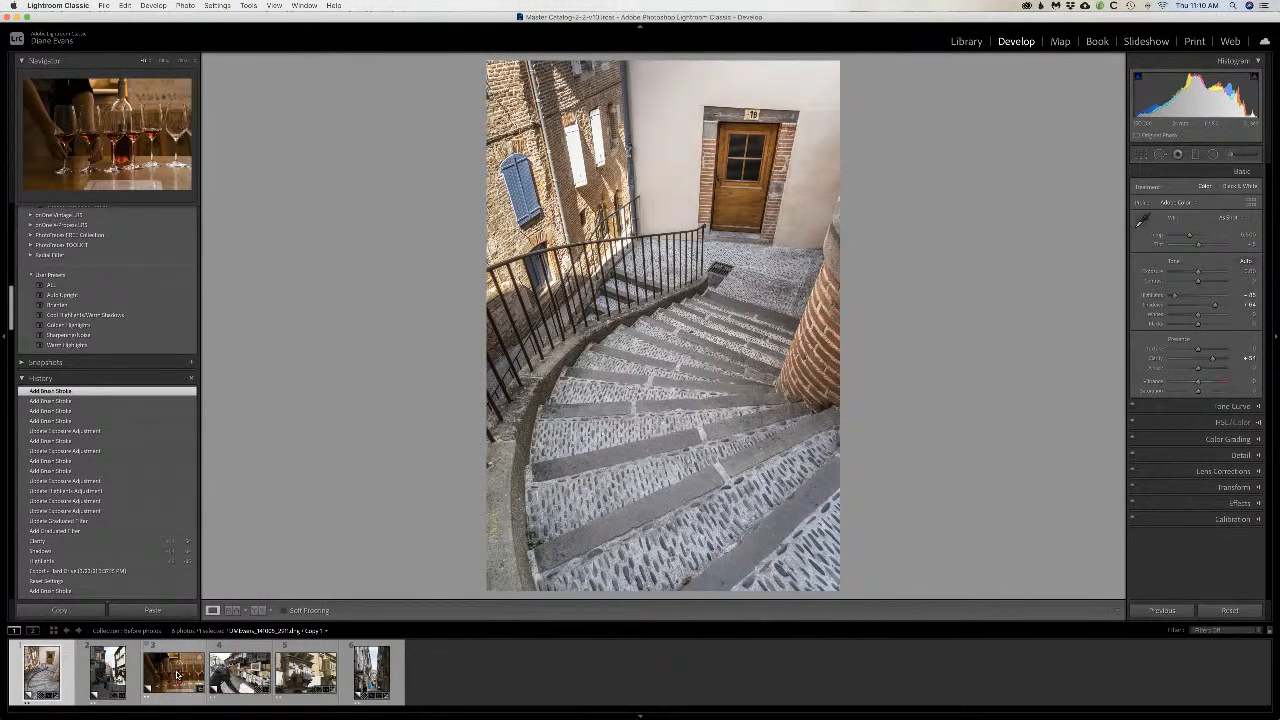
Step: Start cropping the wine-glass photo at its original aspect ratio, tightening the frame and repositioning the image around the filled glasses
left_click(177, 676)
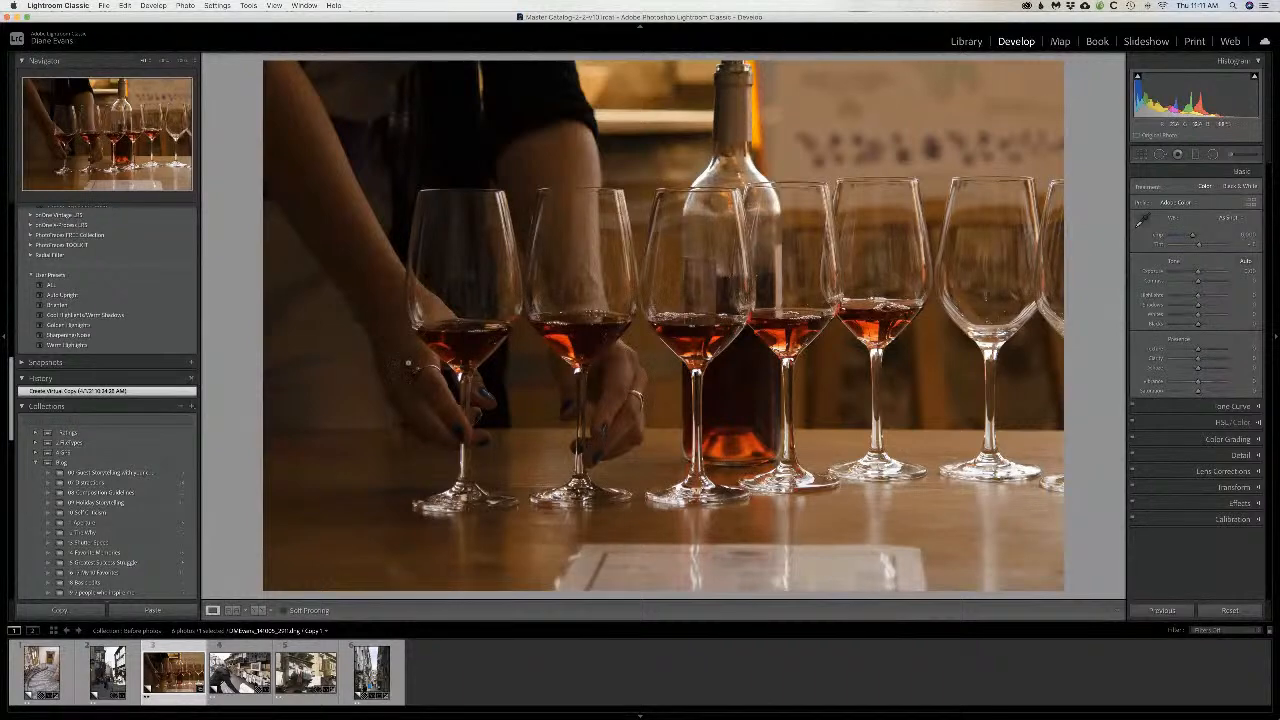
left_click(1146, 157)
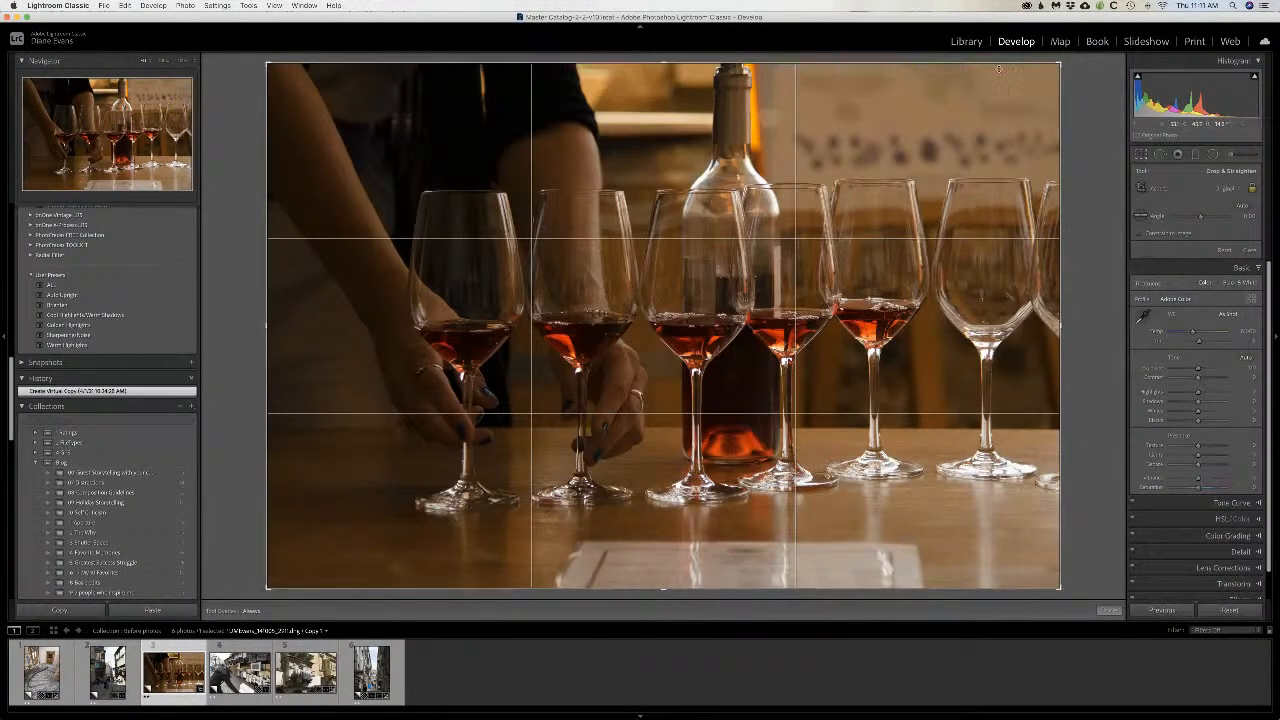
left_click_drag(266, 62, 314, 91)
left_click_drag(1014, 96, 996, 107)
left_click_drag(777, 166, 826, 163)
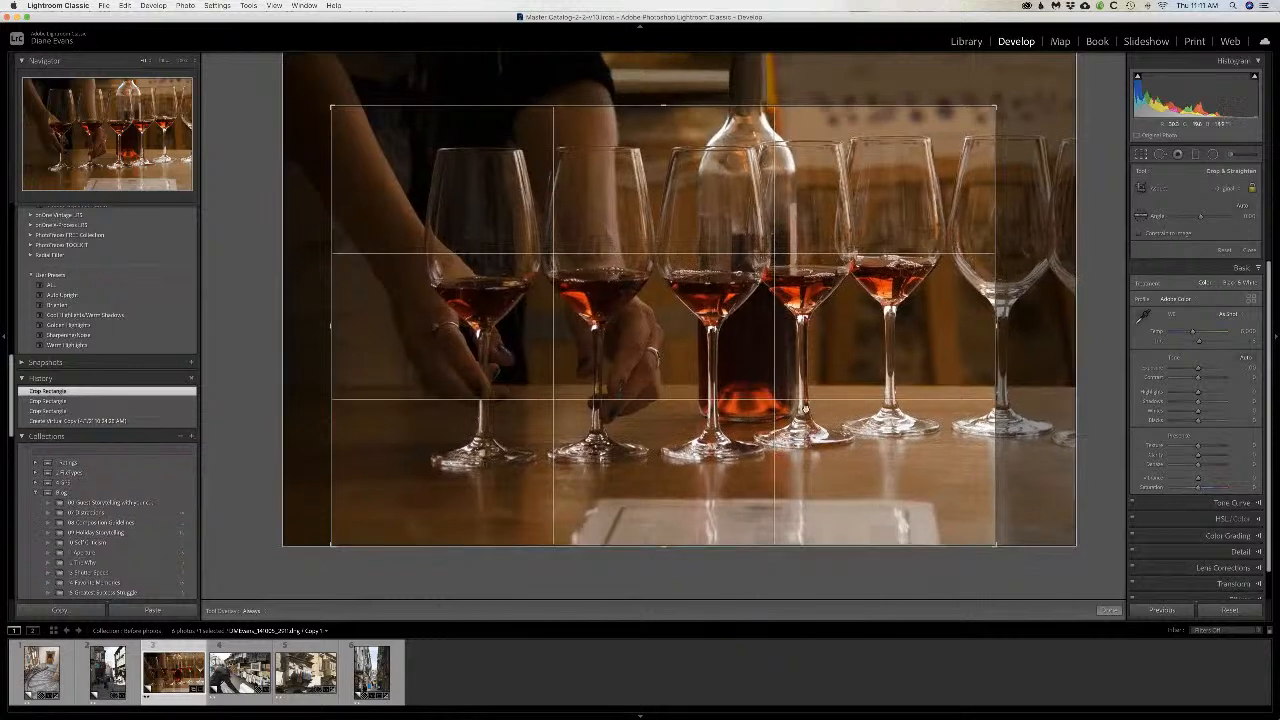
left_click_drag(712, 368, 723, 420)
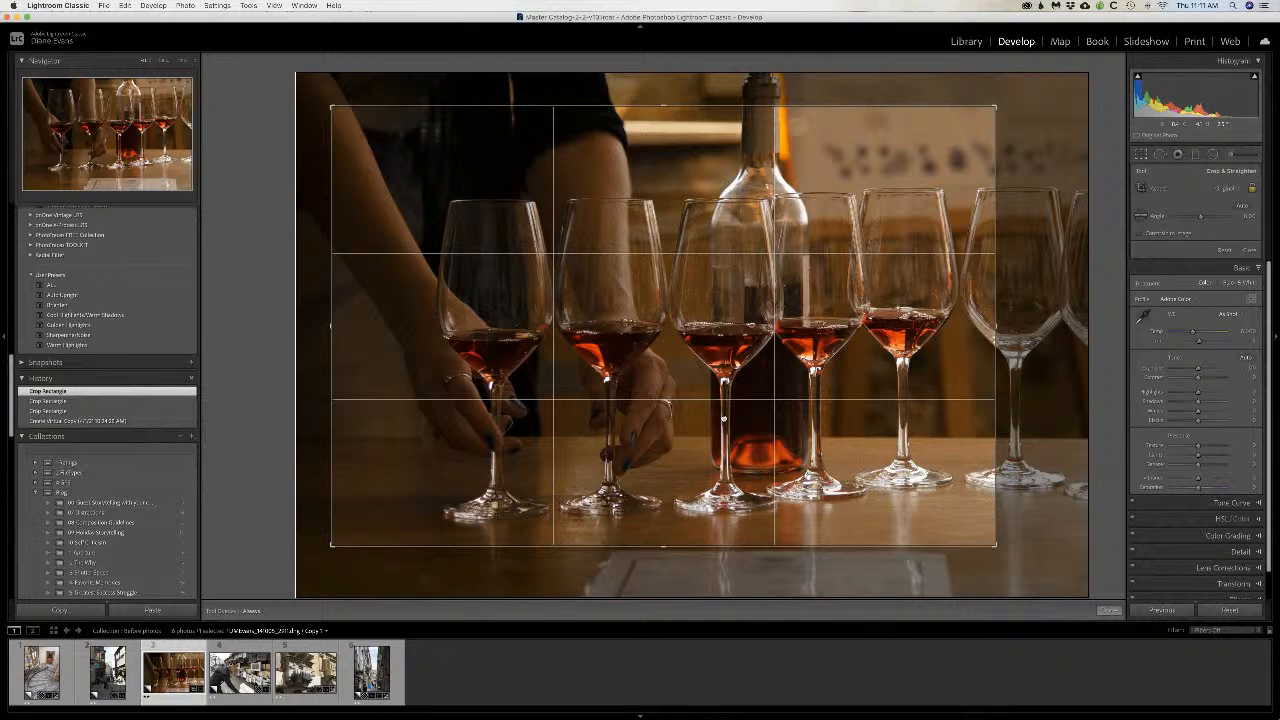
Step: Tighten the wine-glass photo's crop further, reposition the image so the hands and filled glasses fill the frame, and apply the crop
left_click_drag(996, 106, 952, 127)
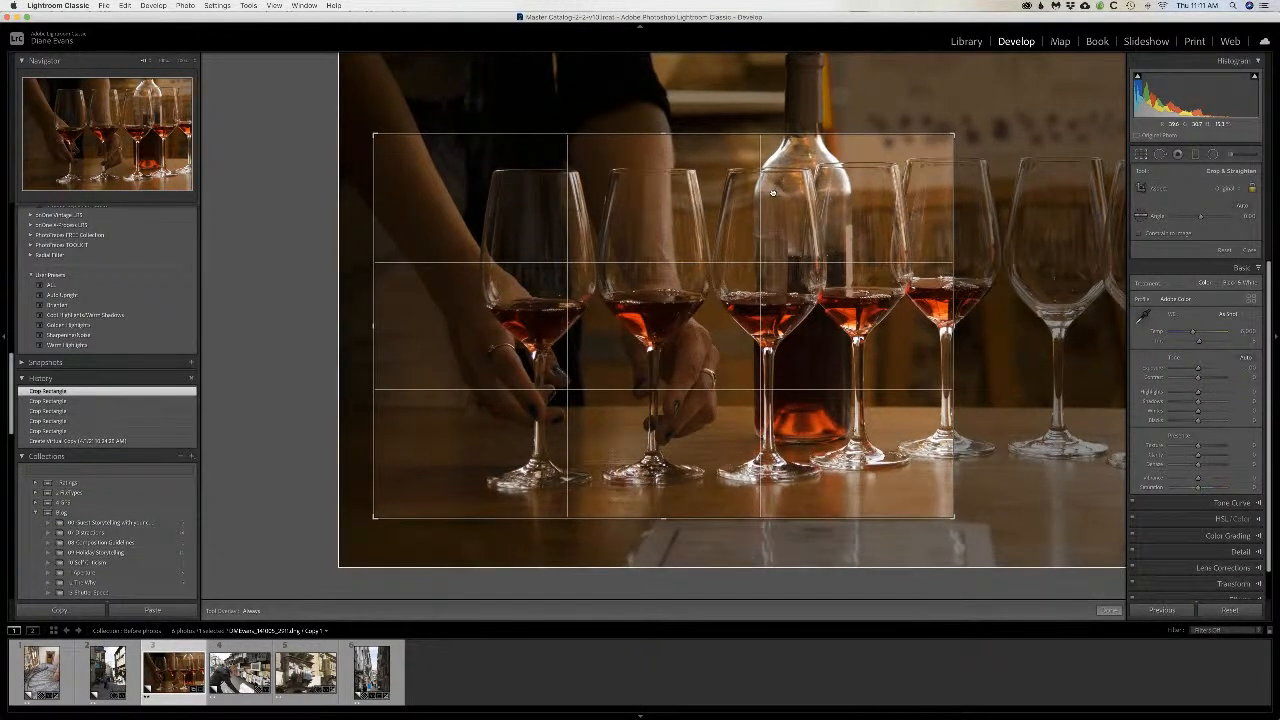
left_click_drag(772, 192, 772, 192)
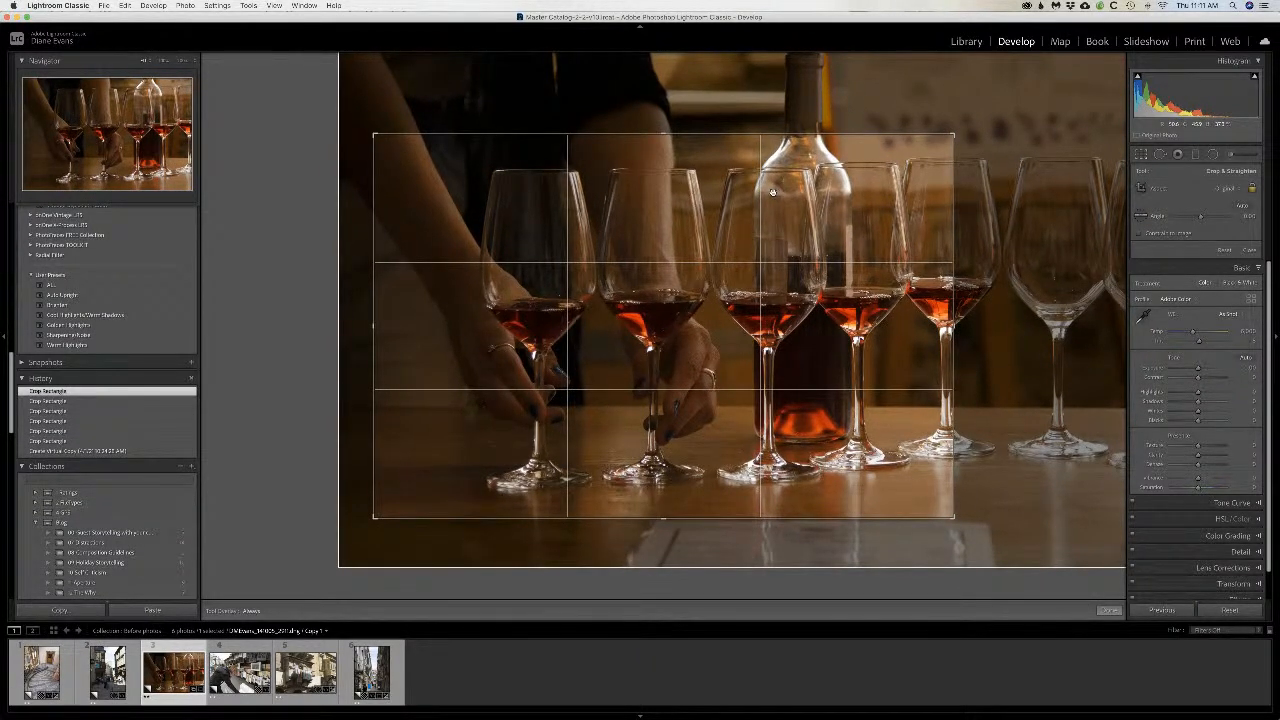
left_click_drag(772, 192, 754, 192)
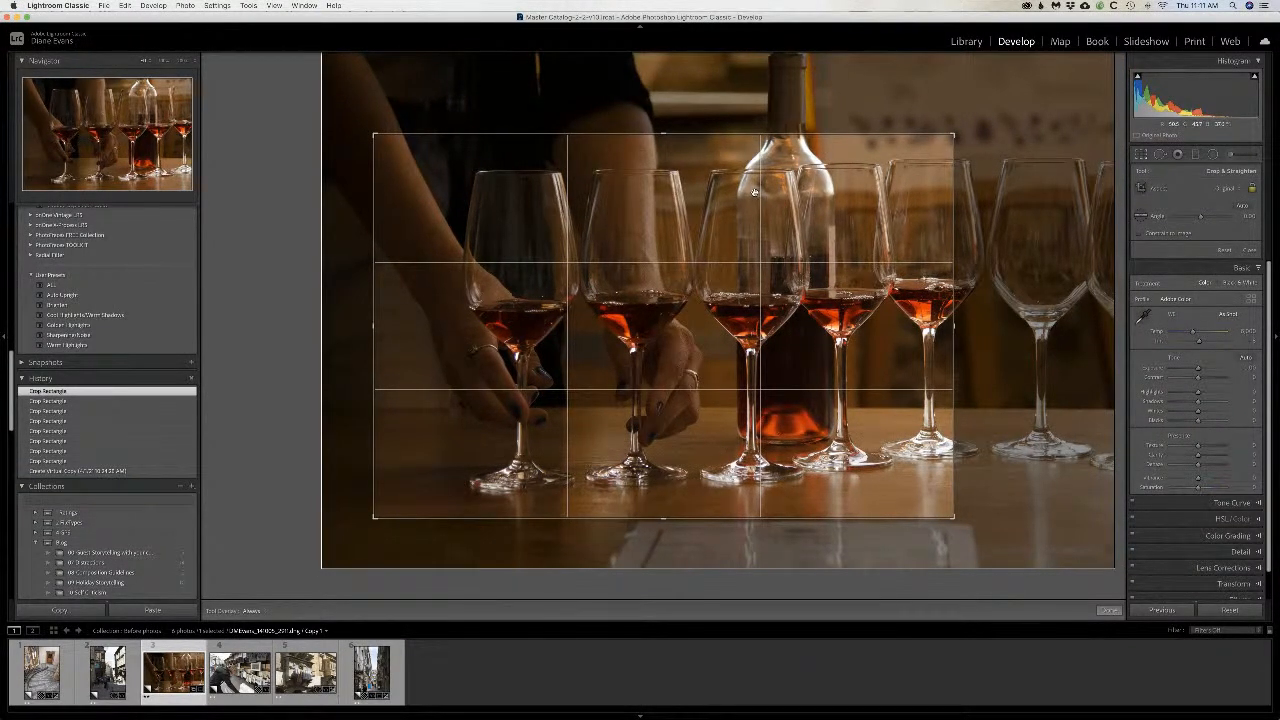
key("Return")
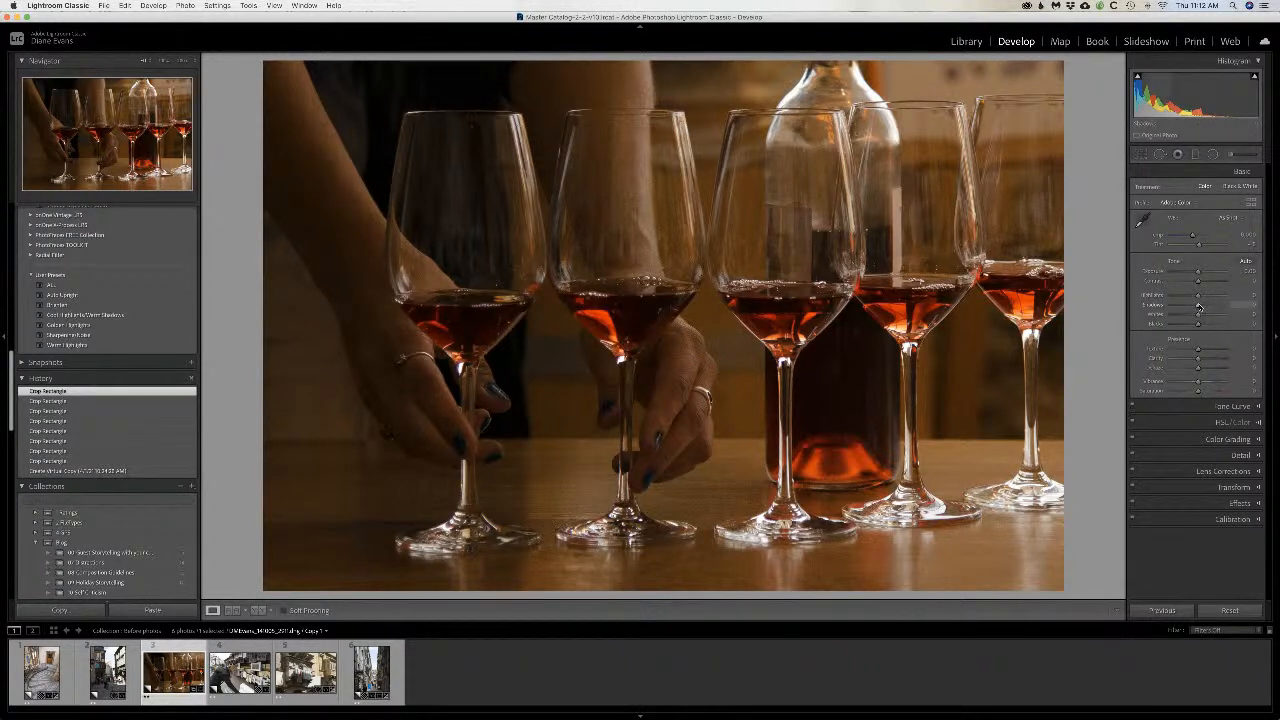
Step: Raise the wine-glass photo's overall Shadows slightly and lower its Highlights a little
left_click_drag(1200, 308, 1208, 308)
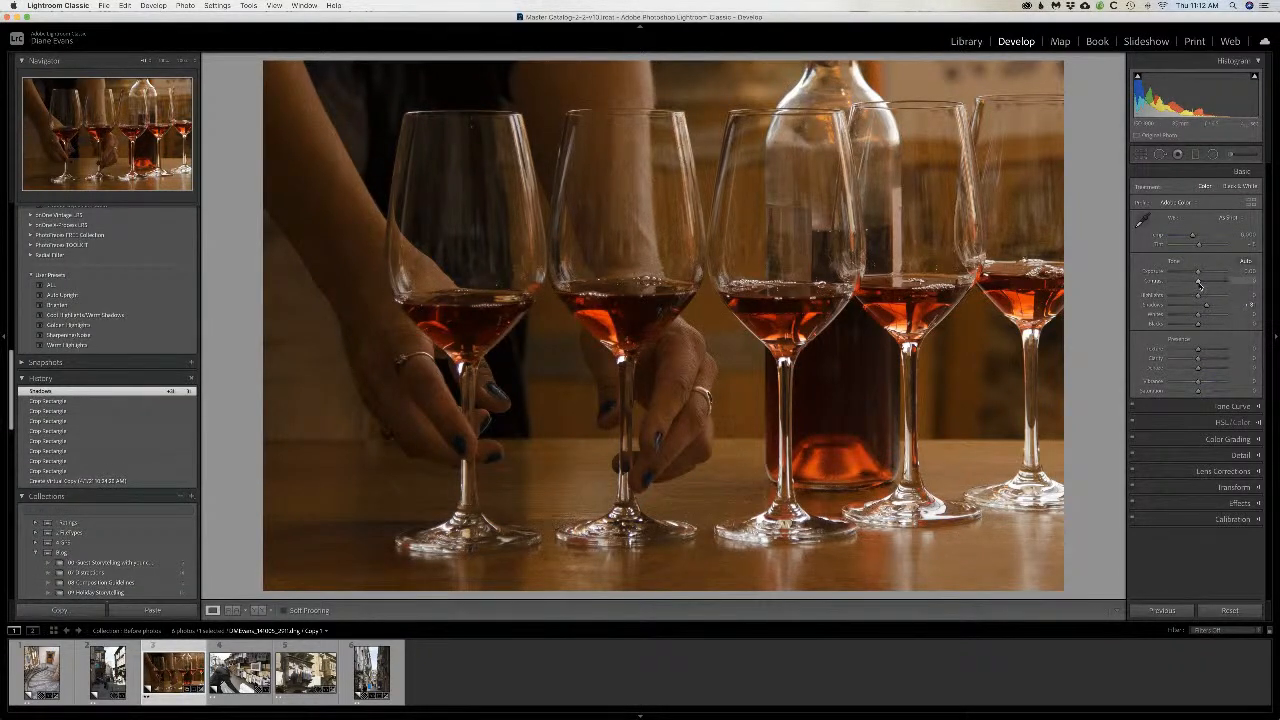
left_click_drag(1199, 297, 1194, 297)
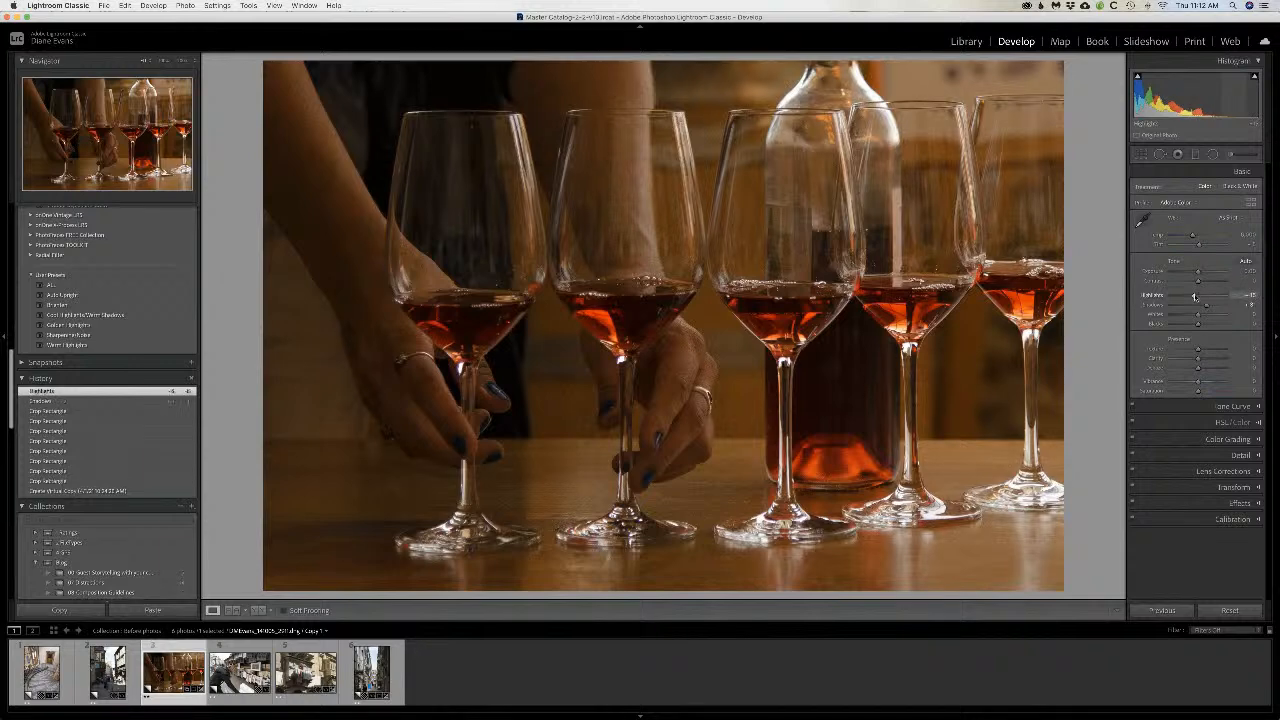
Step: Add a dodge brush adjustment with a larger brush around the first glass and the pouring hands, raising its exposure and shadows
left_click(1231, 155)
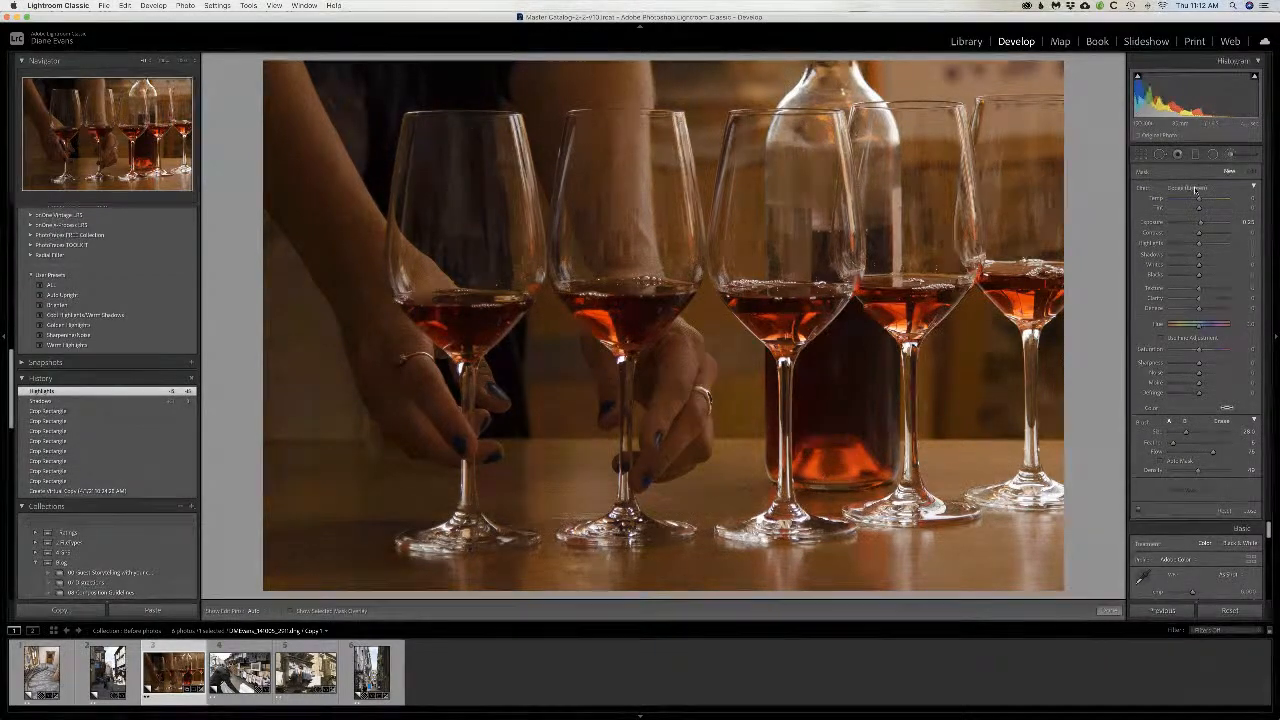
scroll(438, 263, "up", 6)
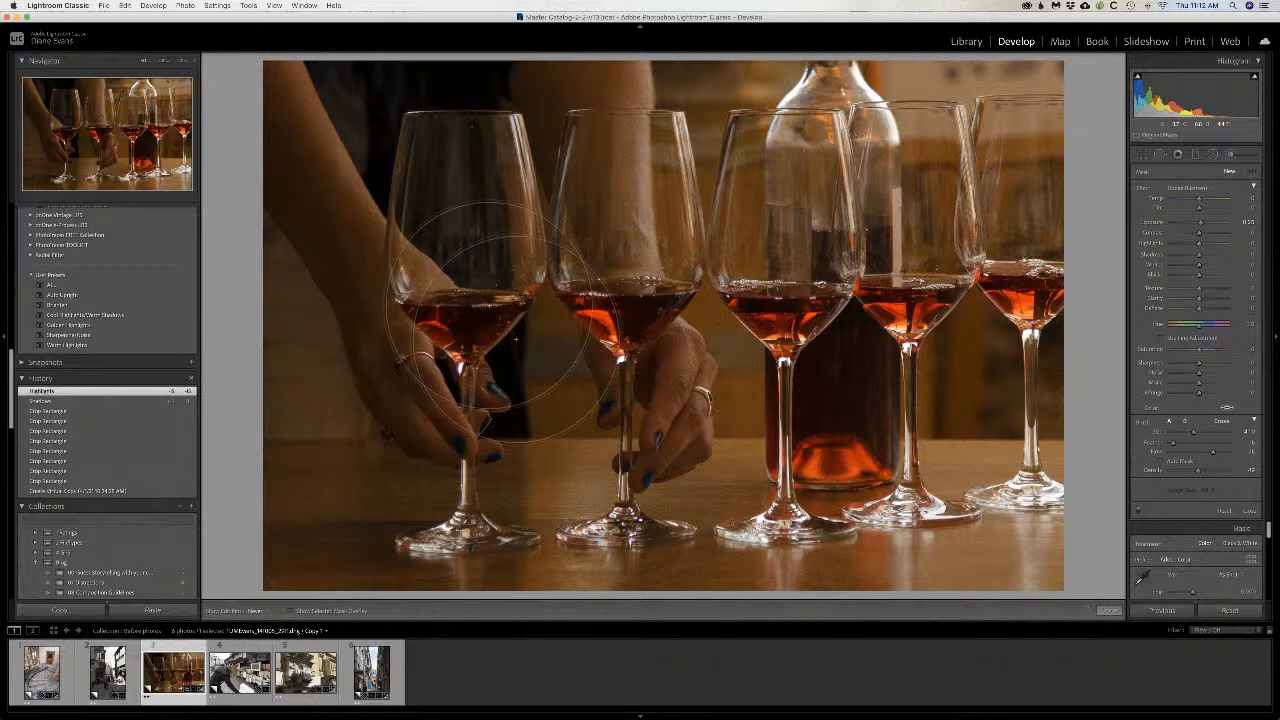
left_click(522, 371)
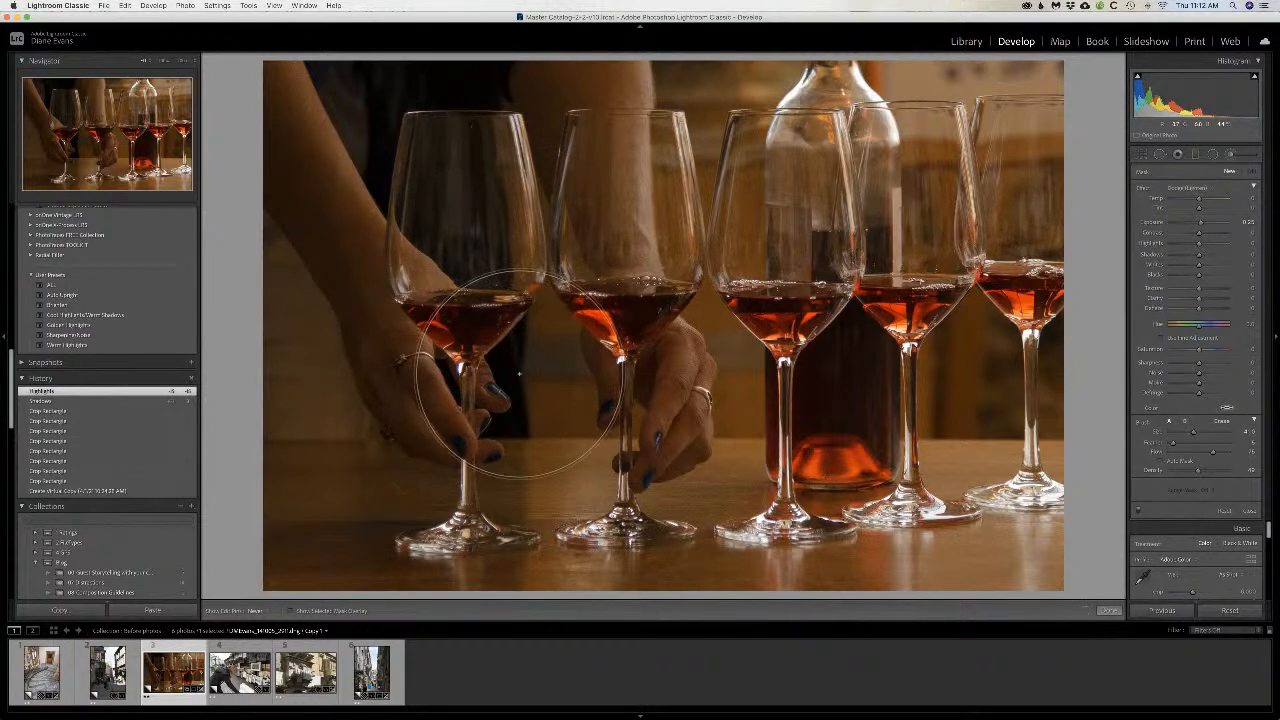
left_click_drag(1201, 224, 1205, 224)
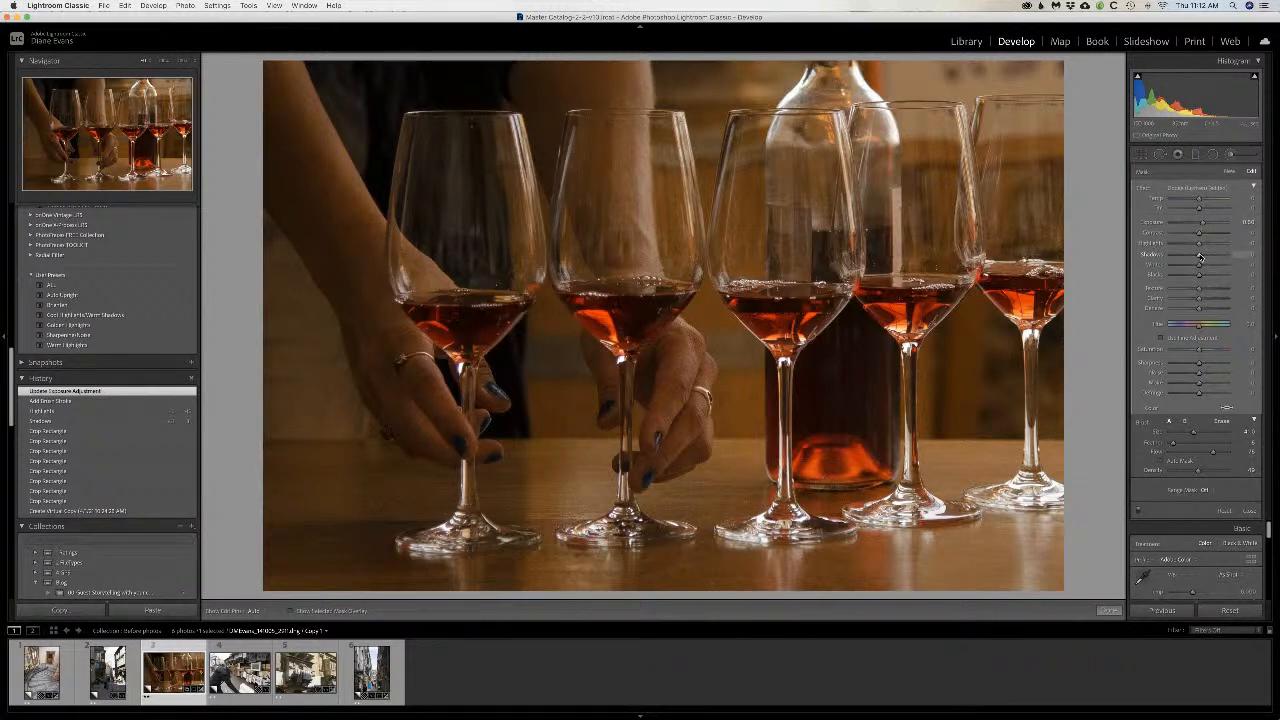
left_click_drag(1200, 258, 1210, 256)
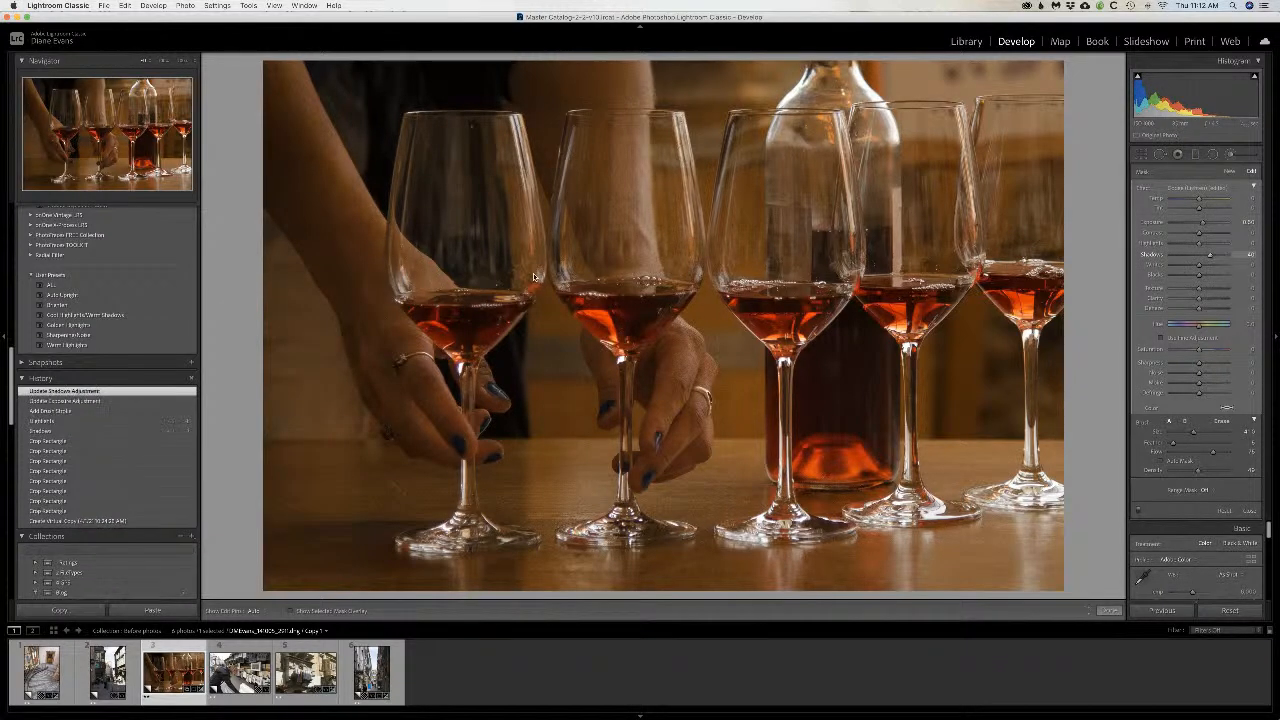
Step: Extend the dodge adjustment across both hands, raise its exposure a little more, and finish the brush edit
key("h")
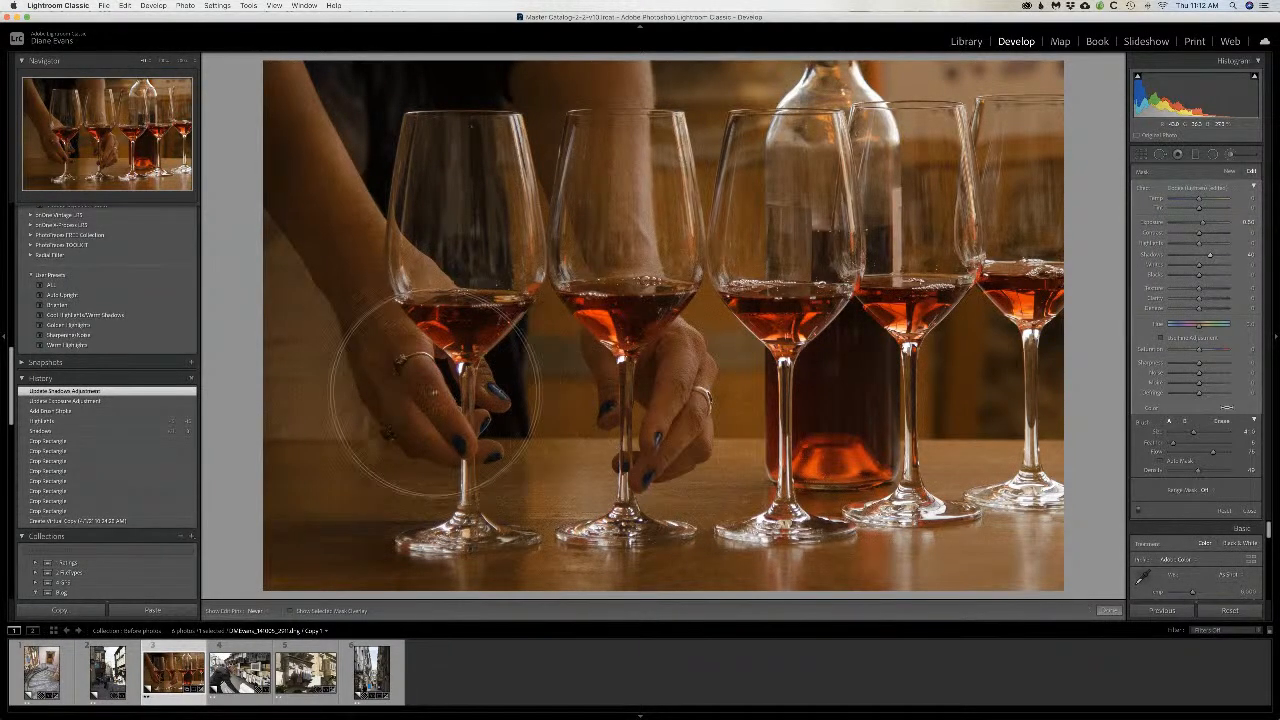
mouse_move(437, 378)
left_mouse_down()
mouse_move(571, 430)
mouse_move(625, 360)
left_mouse_up()
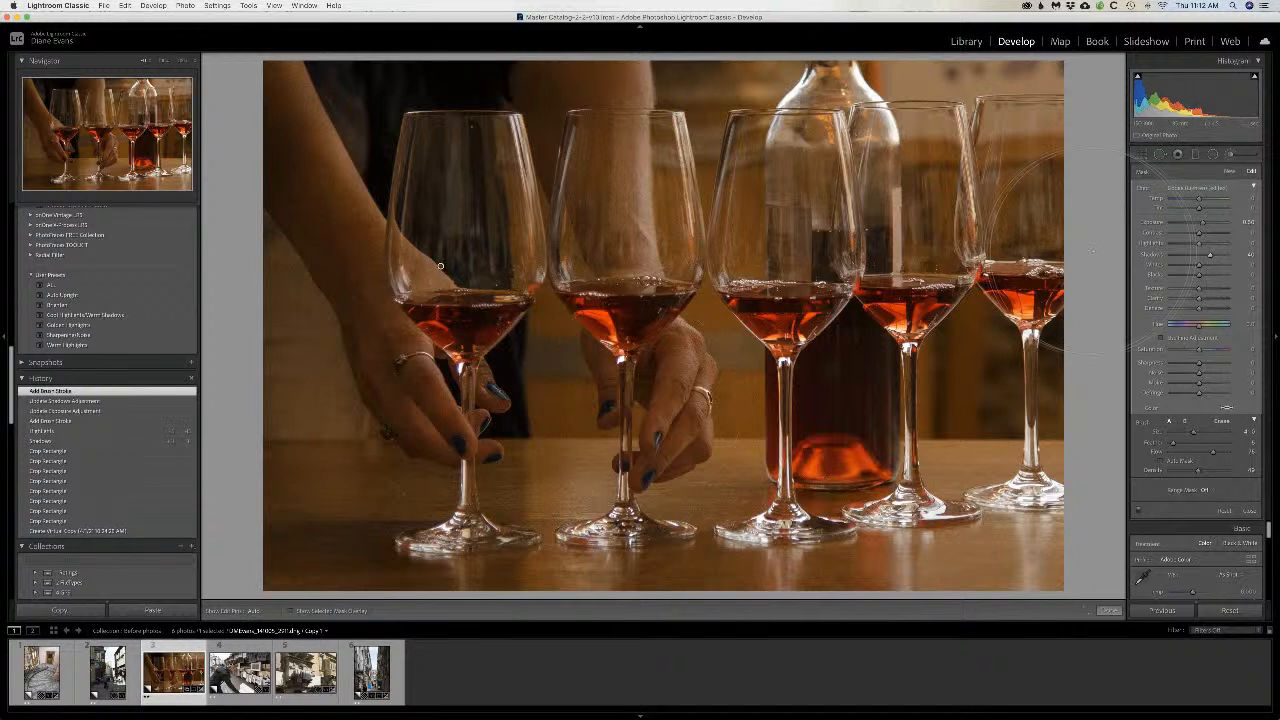
left_click_drag(1203, 224, 1206, 224)
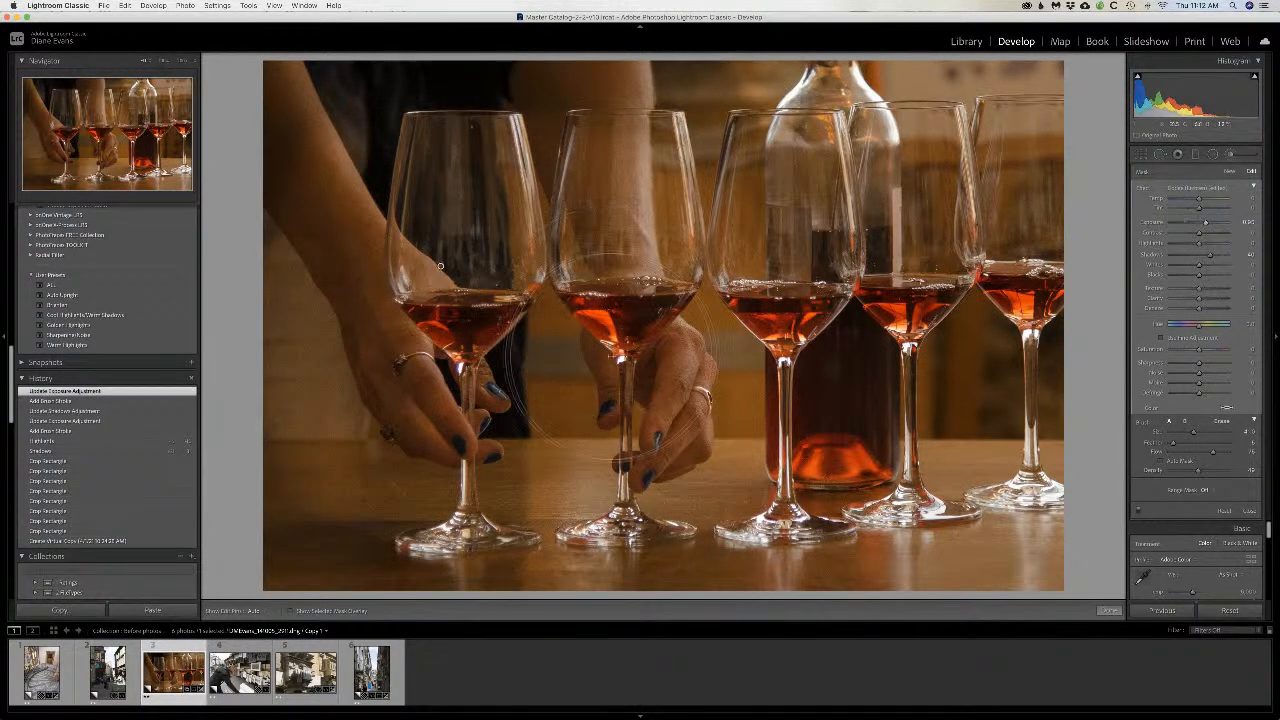
left_click(1108, 610)
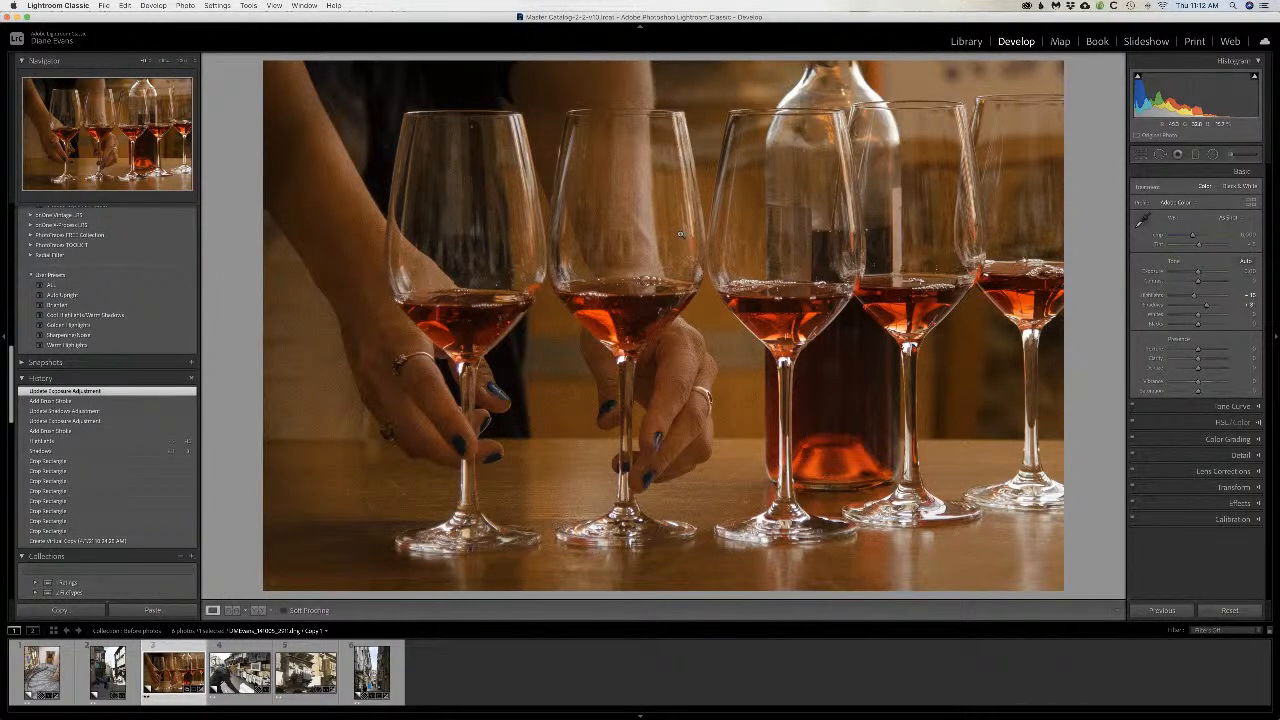
Step: Add a slanted graduated filter over the bottle side of the wine-glass photo, apply the Burn (Darken) preset, and finish the filter
left_click(1195, 154)
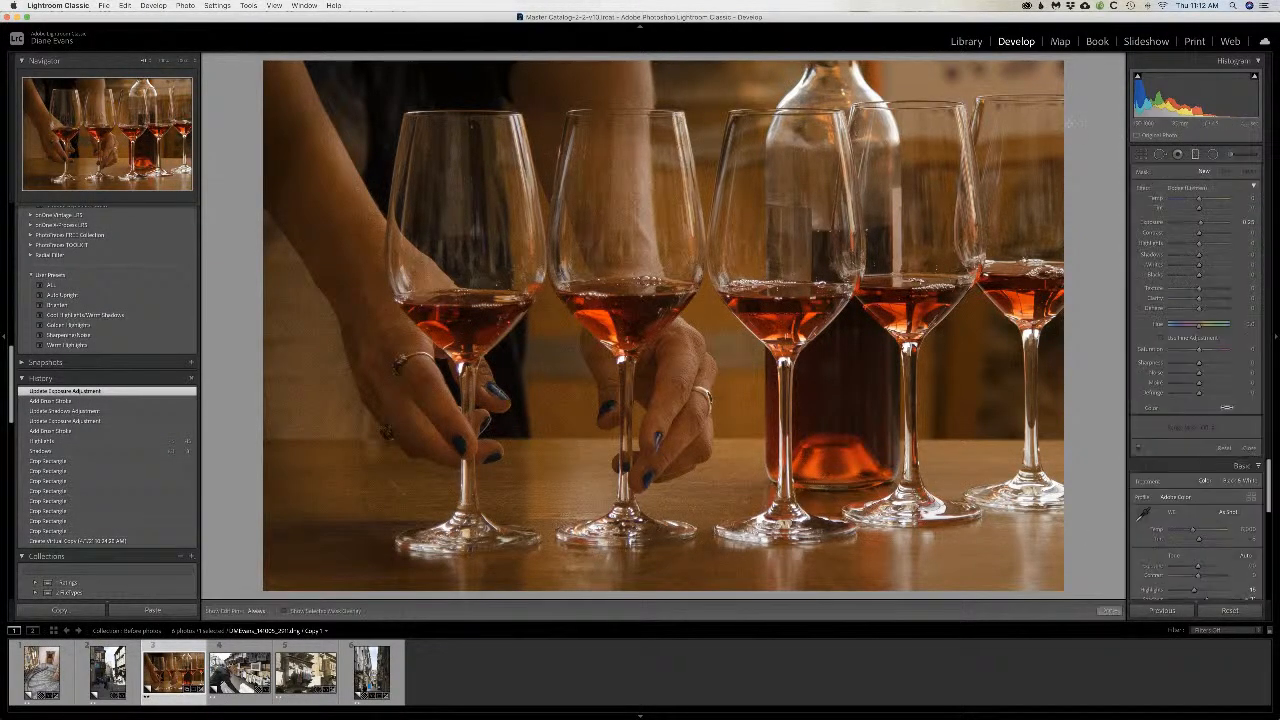
left_click_drag(1066, 122, 735, 213)
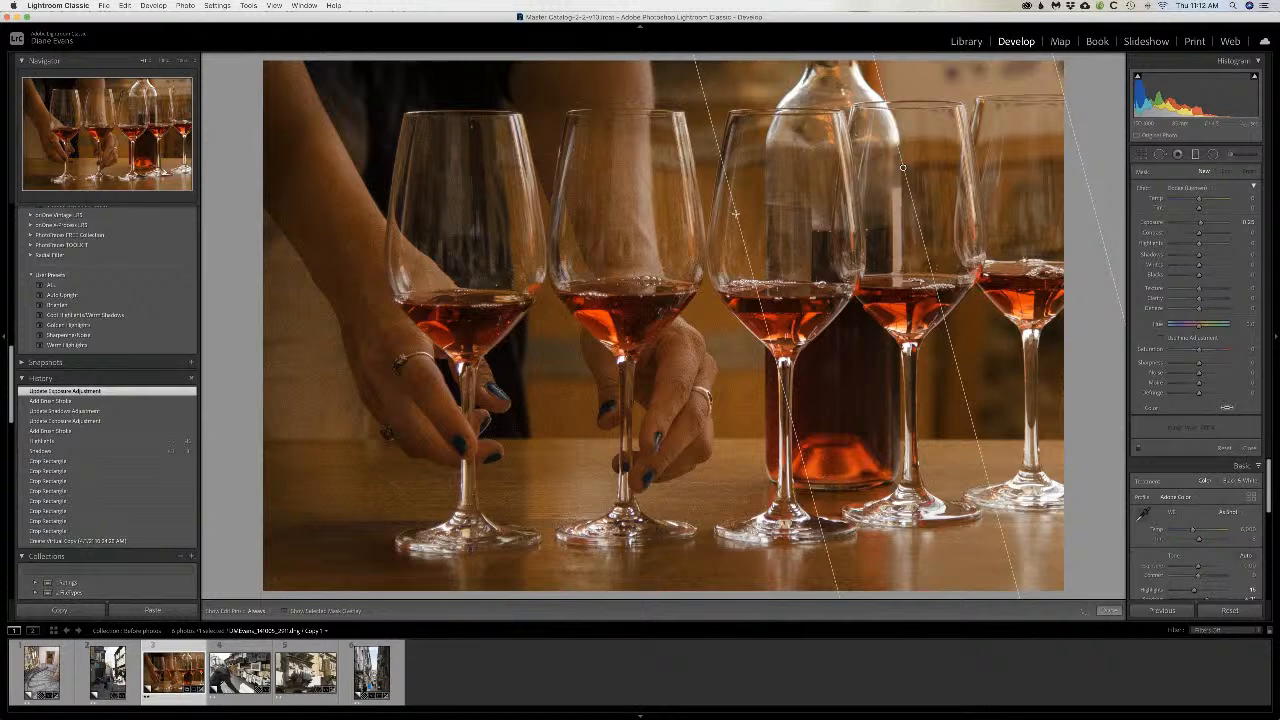
left_click_drag(903, 168, 805, 236)
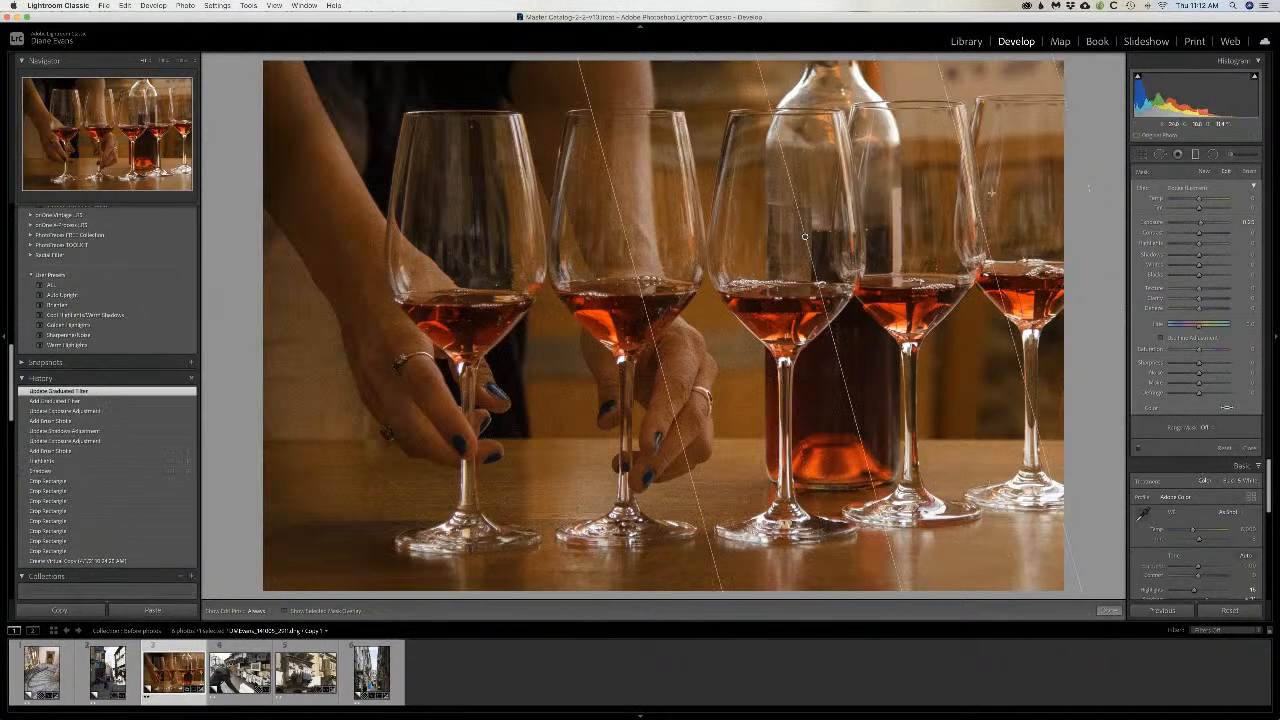
left_click(1195, 190)
left_click(1201, 138)
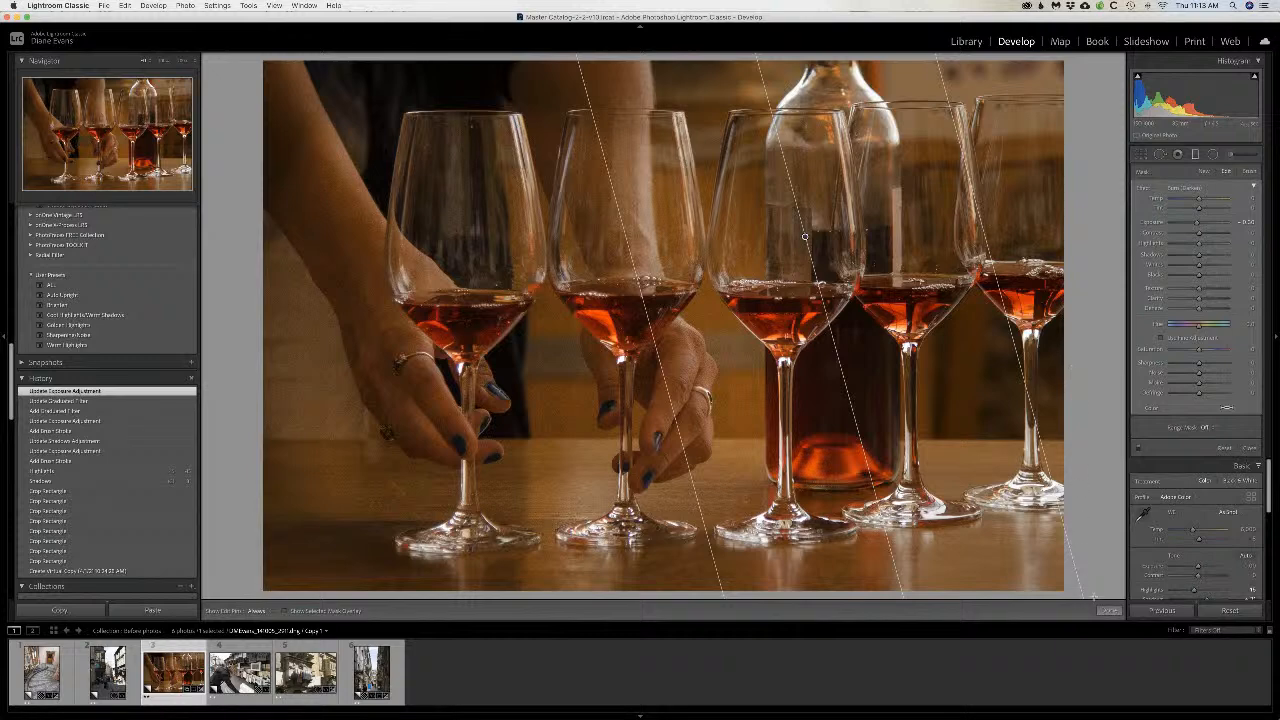
left_click(1108, 610)
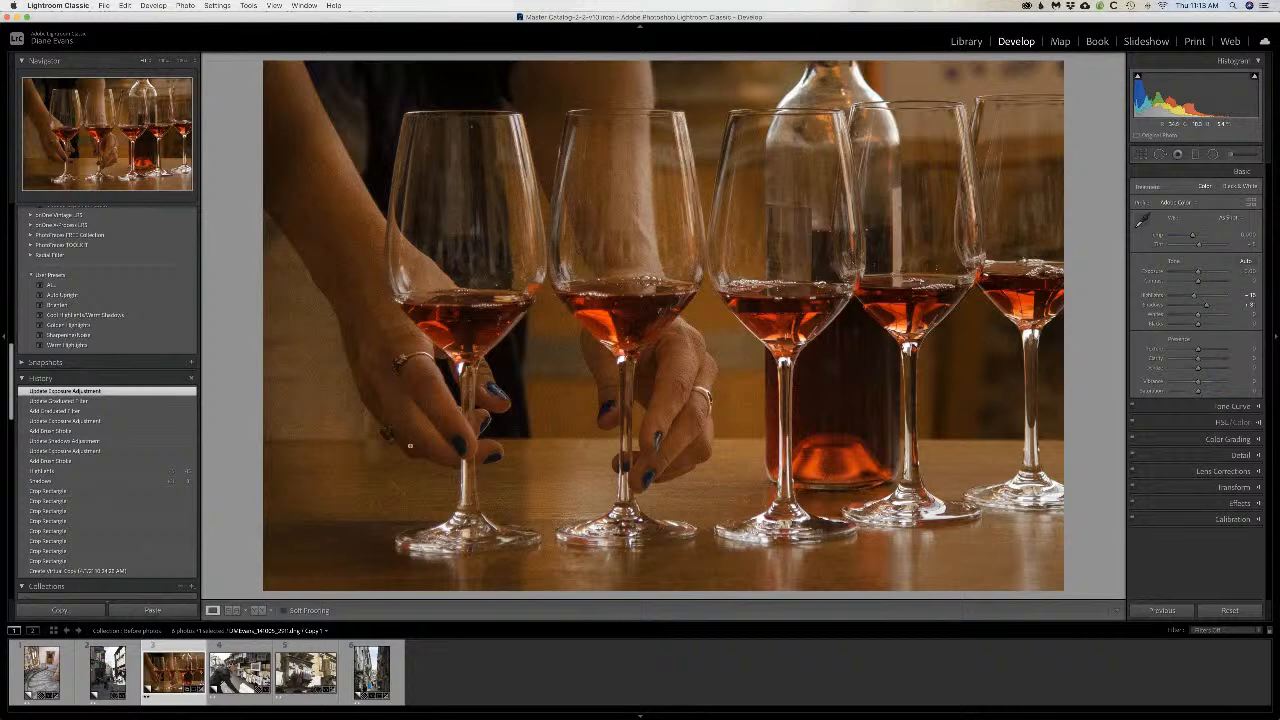
Step: Compare the wine-glass photo's before and after versions side by side, then return to the single-image view
left_click(257, 611)
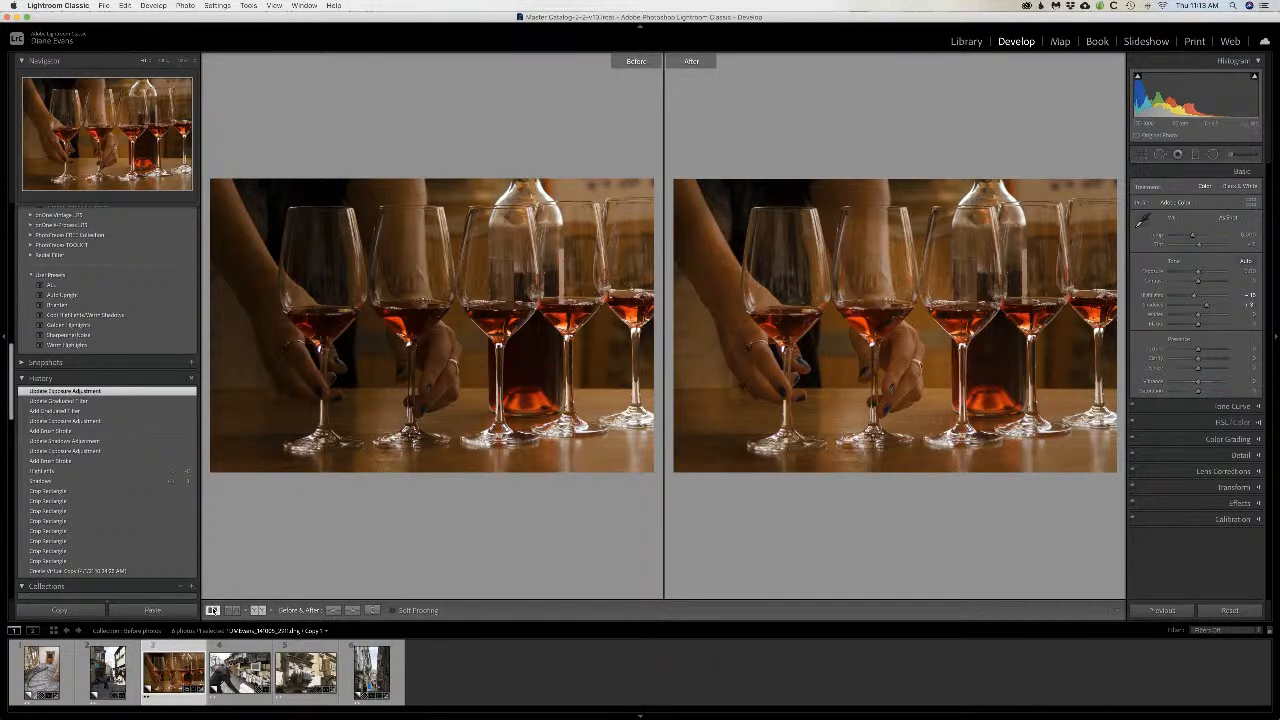
left_click(212, 610)
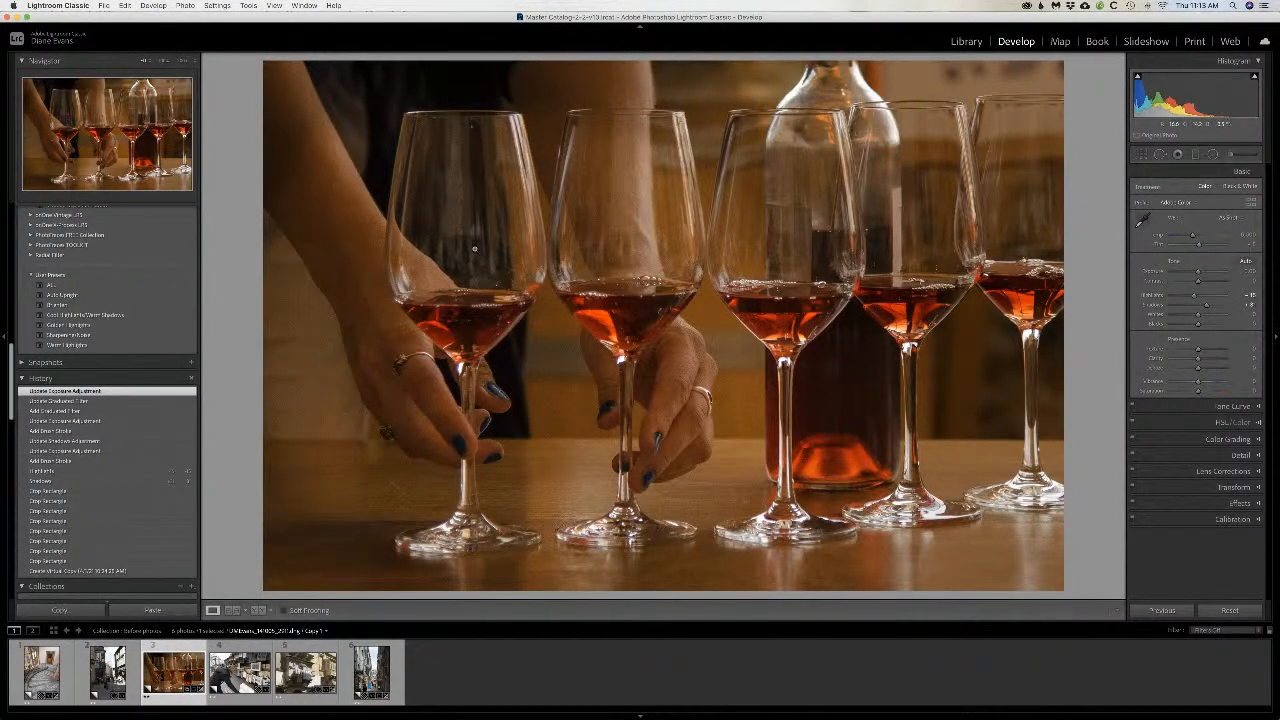
Step: Set the wine-glass photo's Luminance noise reduction to 27
left_click(1258, 457)
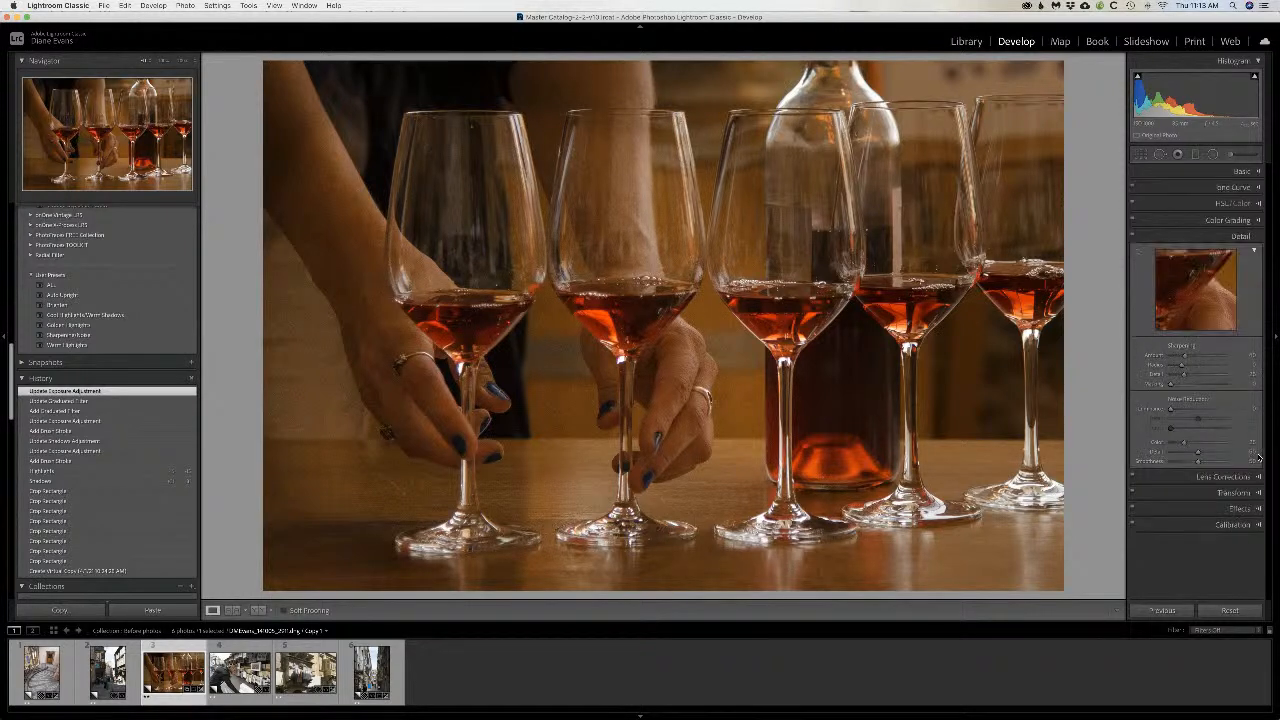
left_click_drag(1171, 409, 1185, 410)
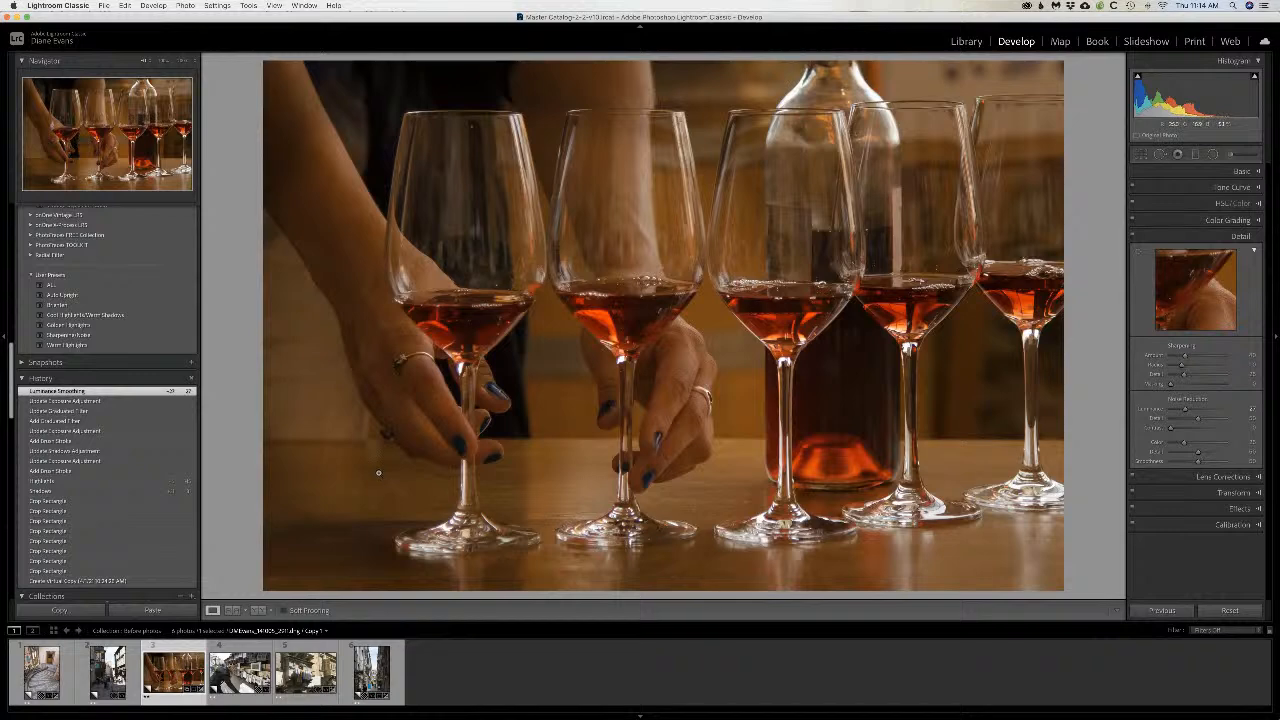
Step: Open the street photo with the half-timbered buildings, set its Highlights to -100, and raise its Shadows strongly
left_click(107, 672)
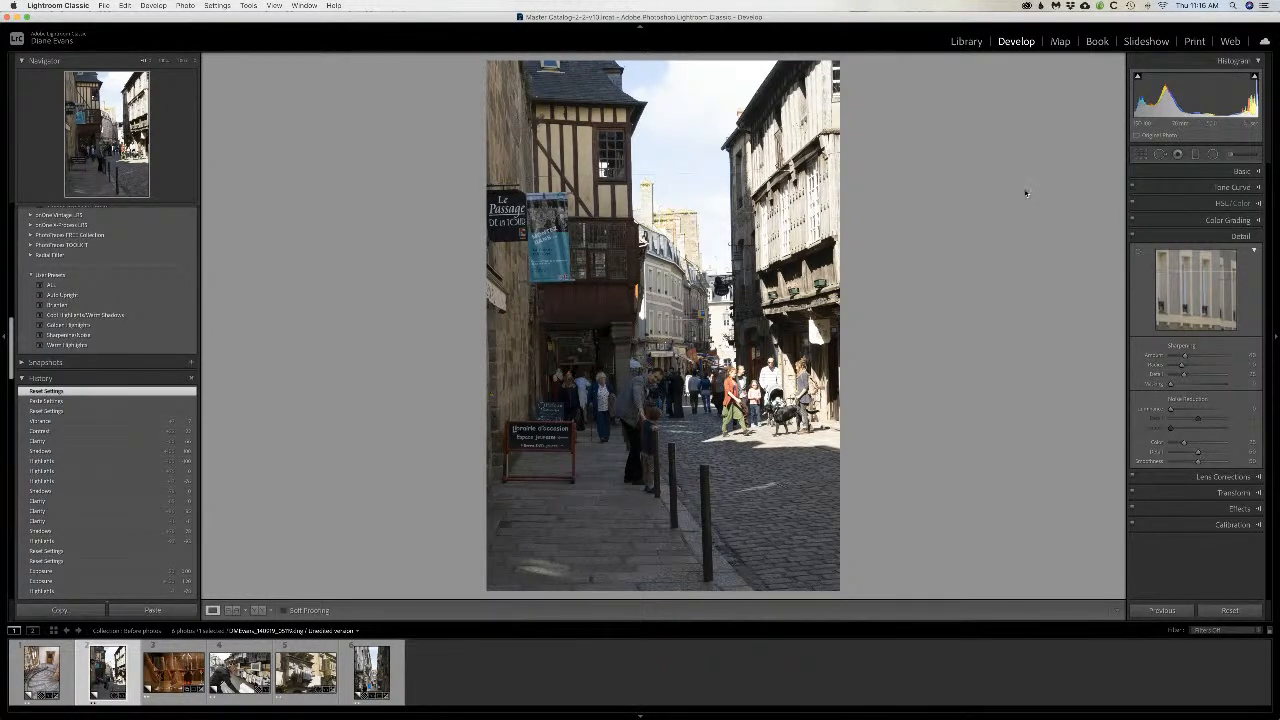
left_click(1242, 172)
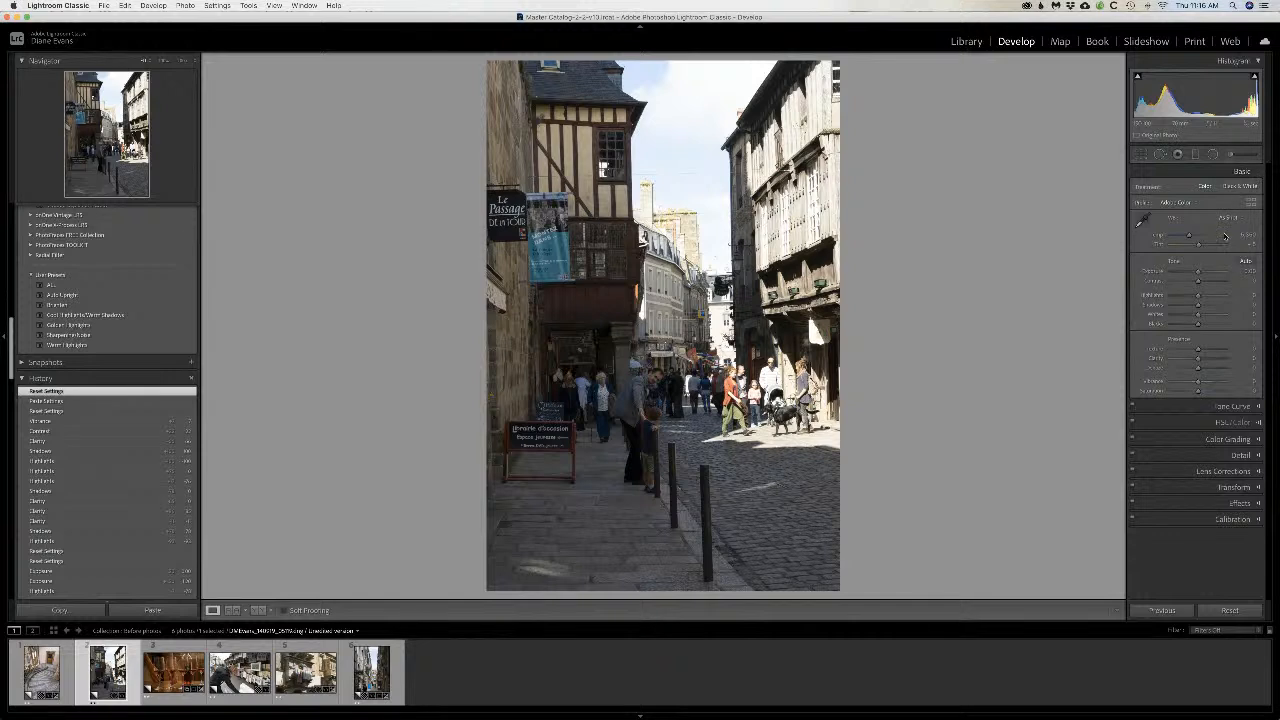
left_click_drag(1198, 297, 1183, 297)
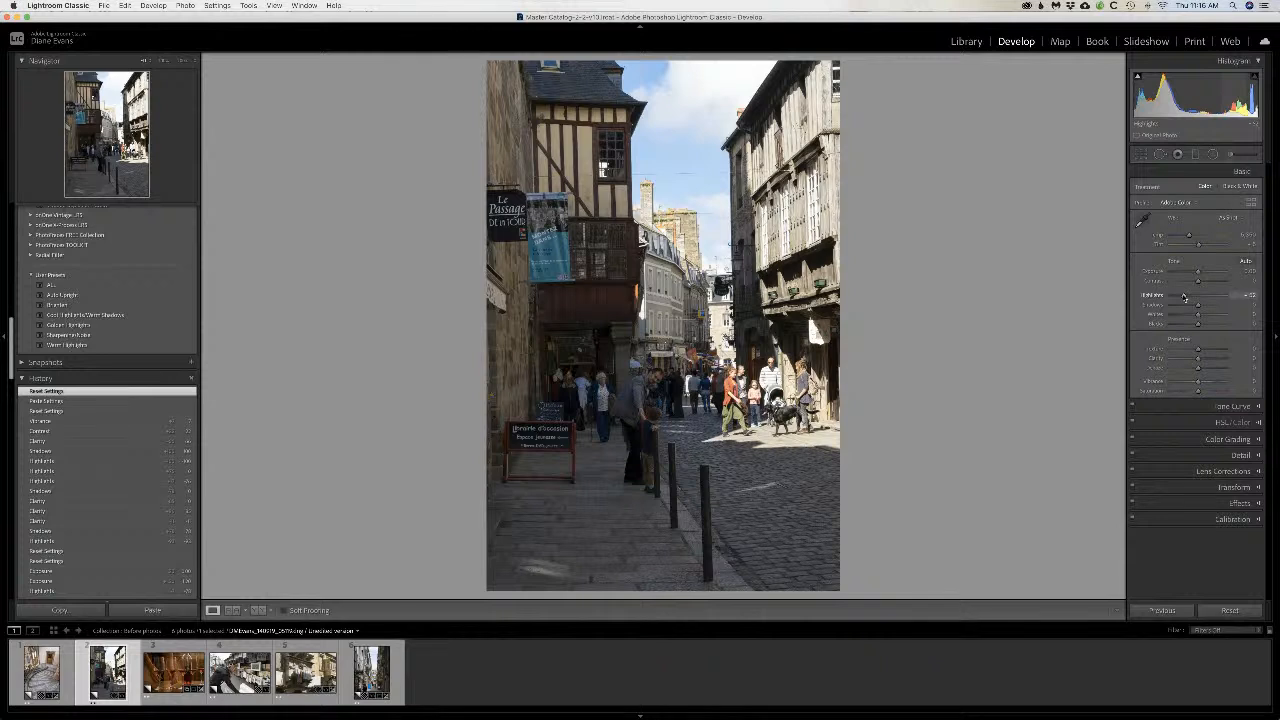
left_click_drag(1183, 297, 1237, 308)
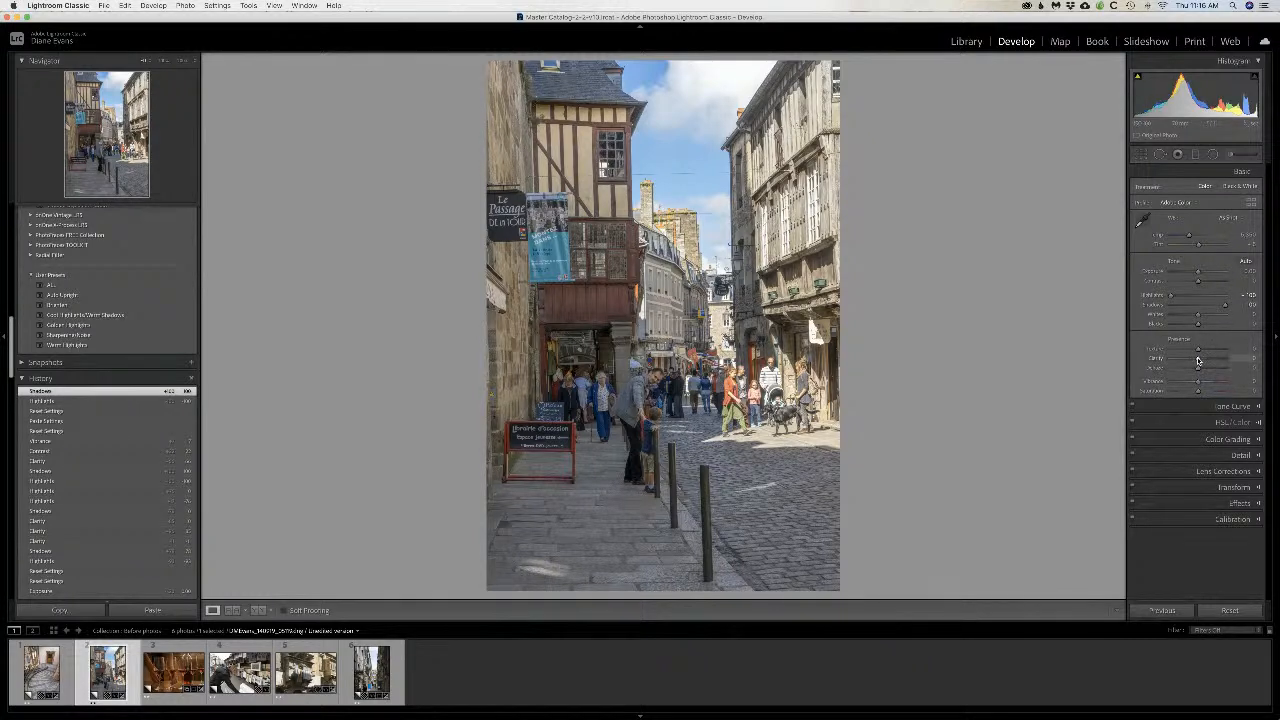
Step: Increase the street photo's Clarity to about +43 and pull its Shadows back slightly
left_click_drag(1198, 361, 1208, 360)
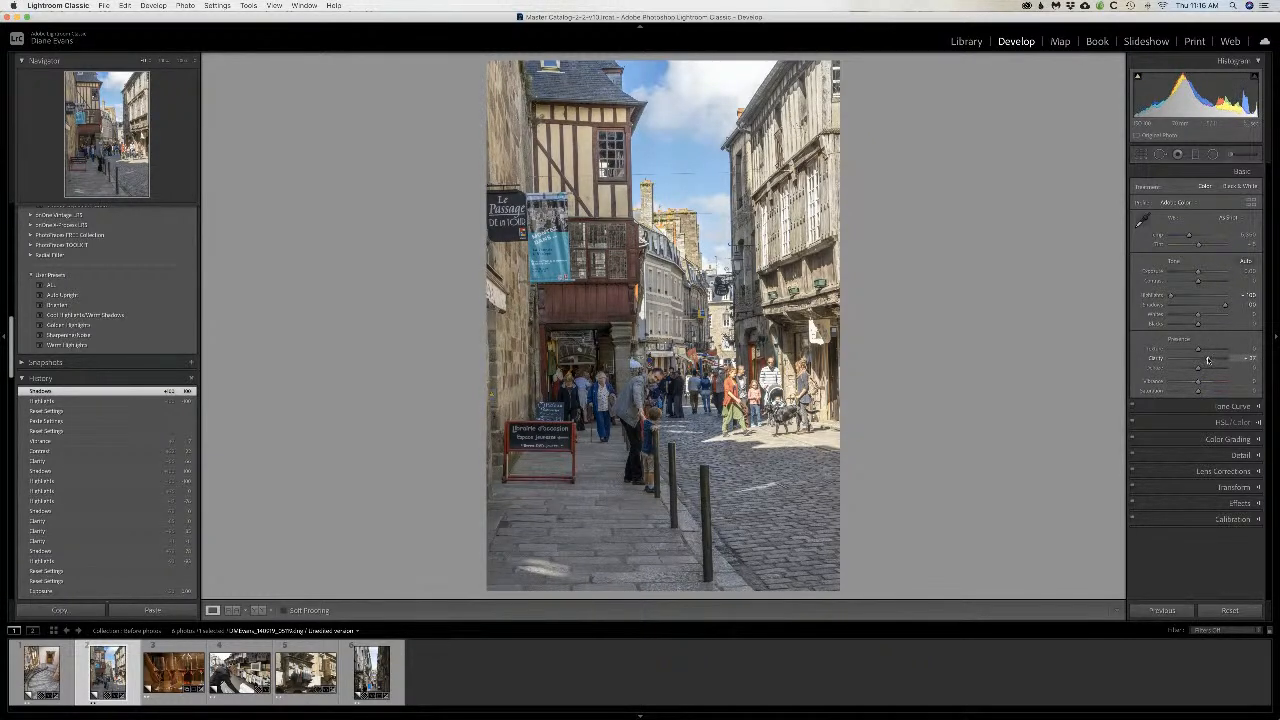
left_click_drag(1208, 360, 1211, 360)
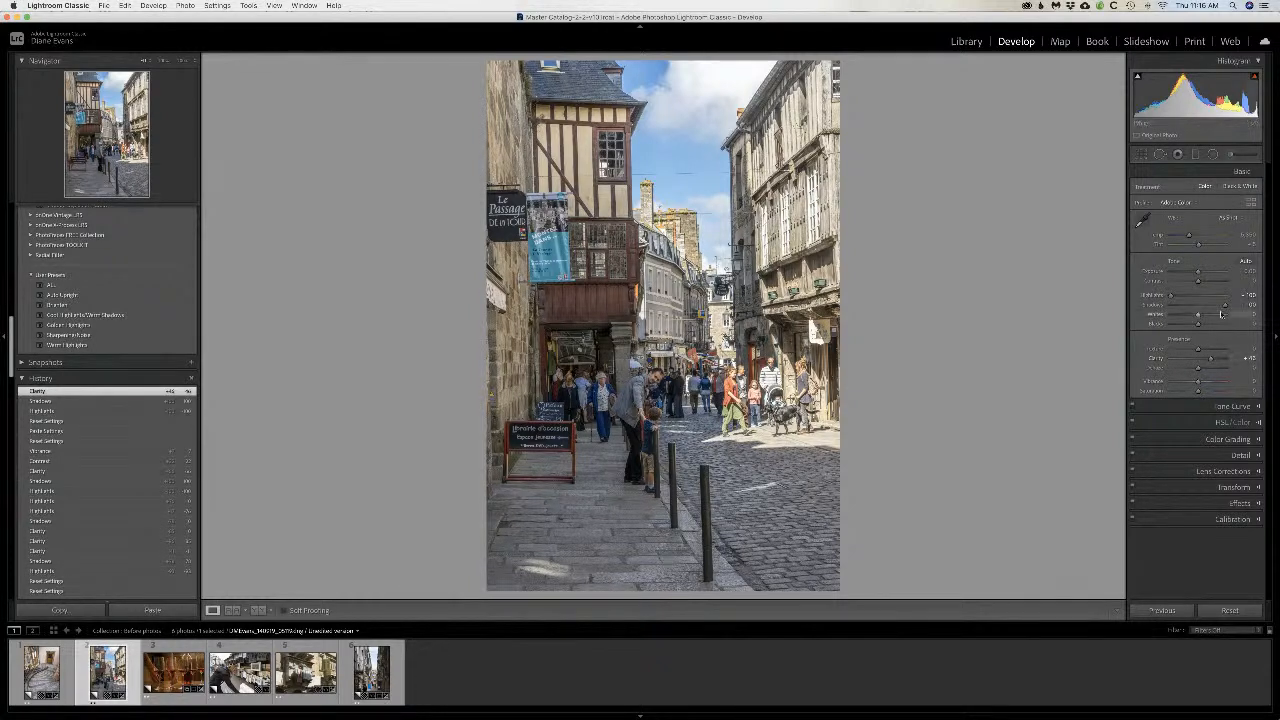
left_click_drag(1222, 307, 1224, 307)
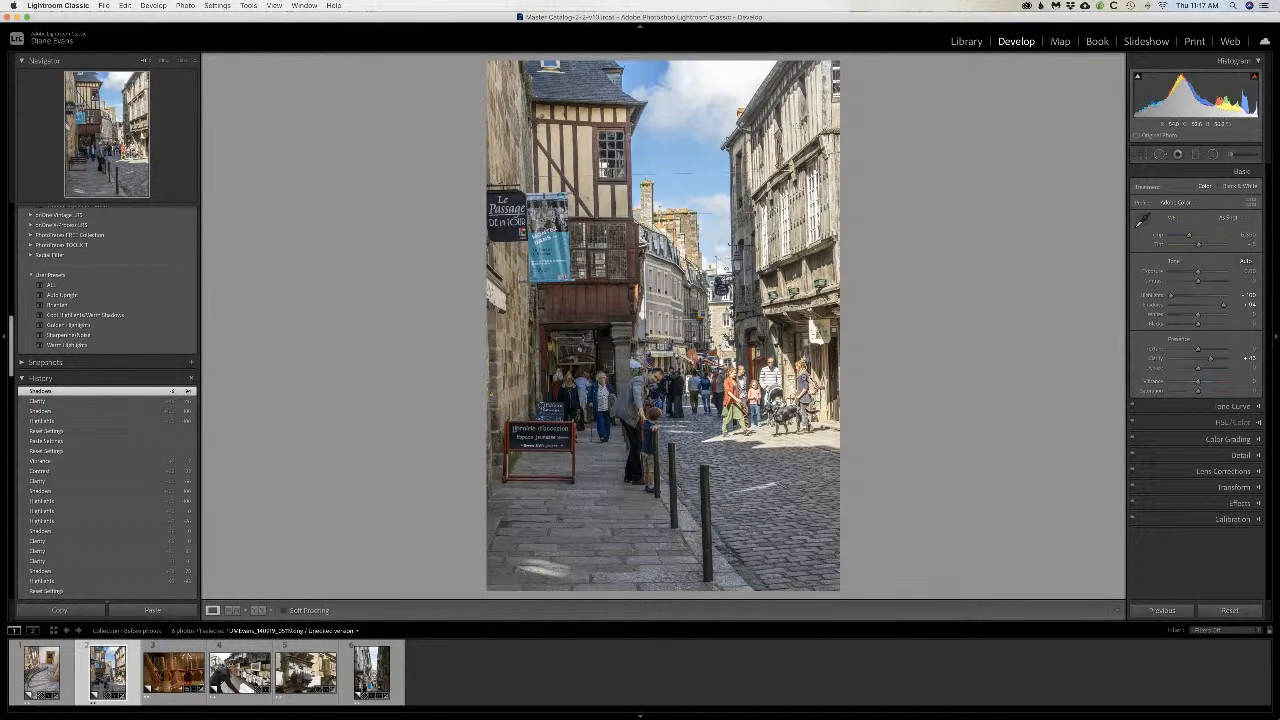
Step: Paint a Burn (Darken) brush adjustment with a smaller brush down the sunlit timbered building on the street's bright side
left_click(1231, 154)
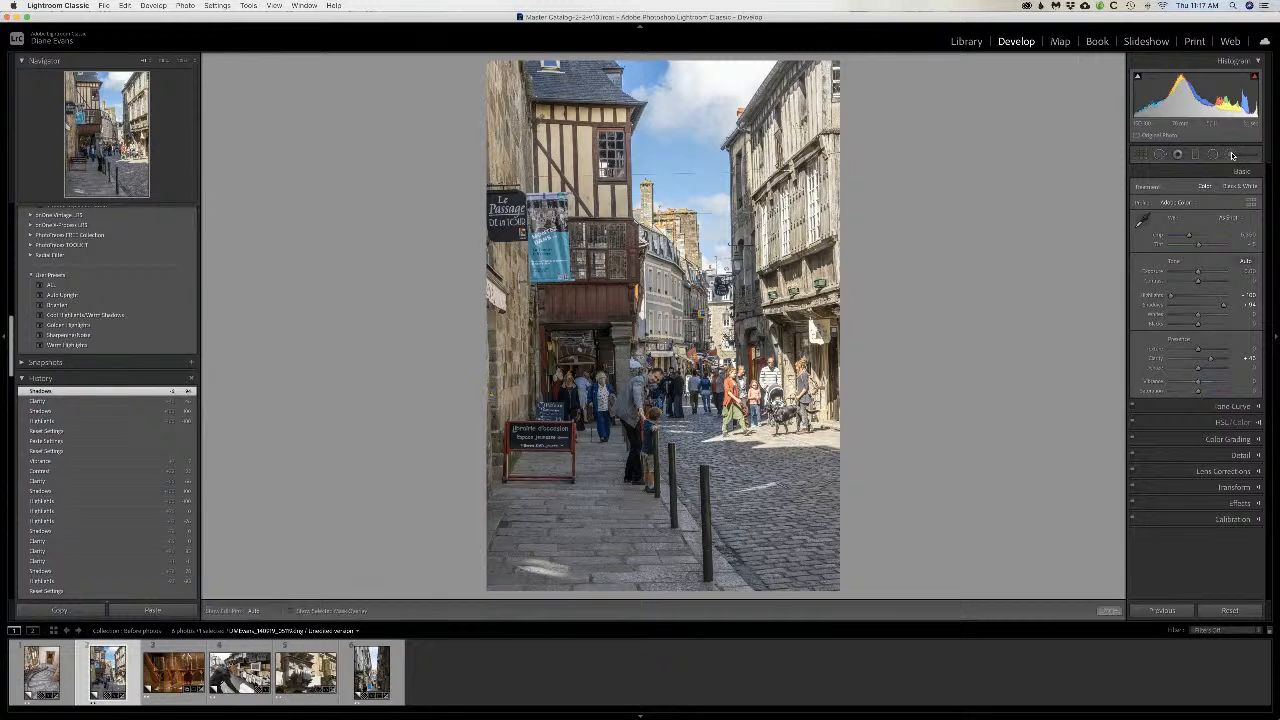
key("h")
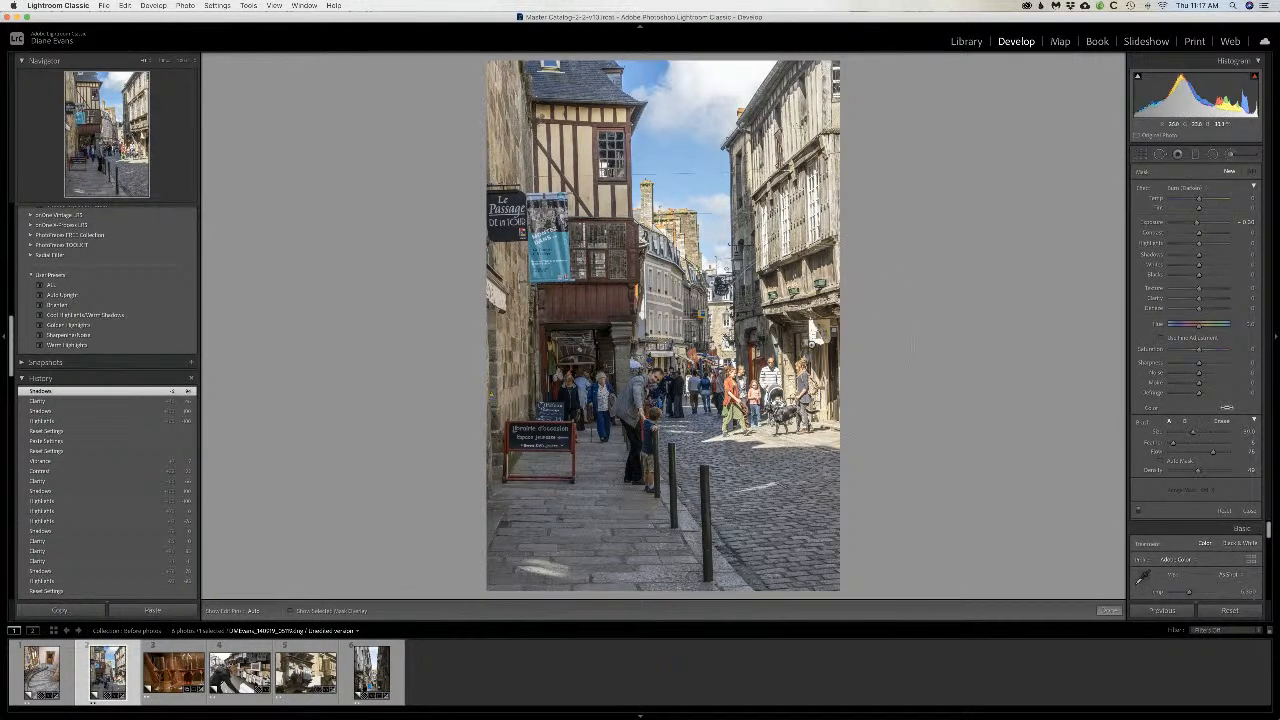
key("[")
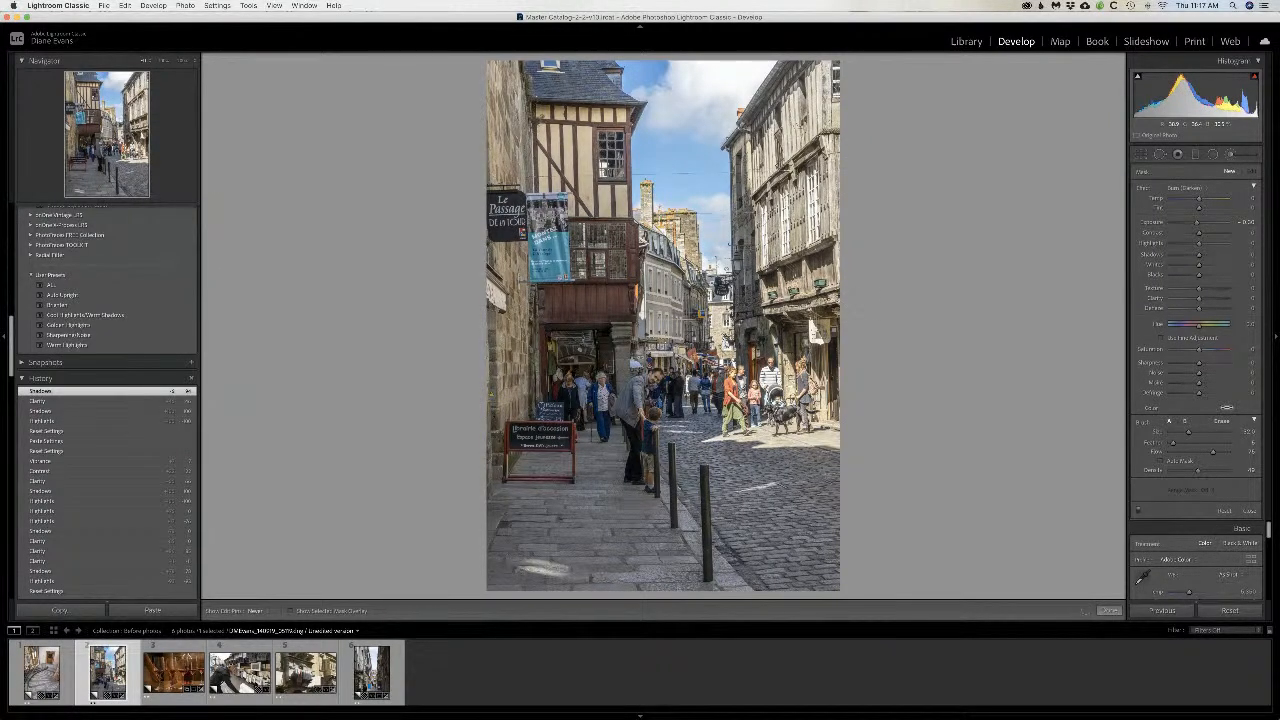
left_click_drag(814, 203, 804, 388)
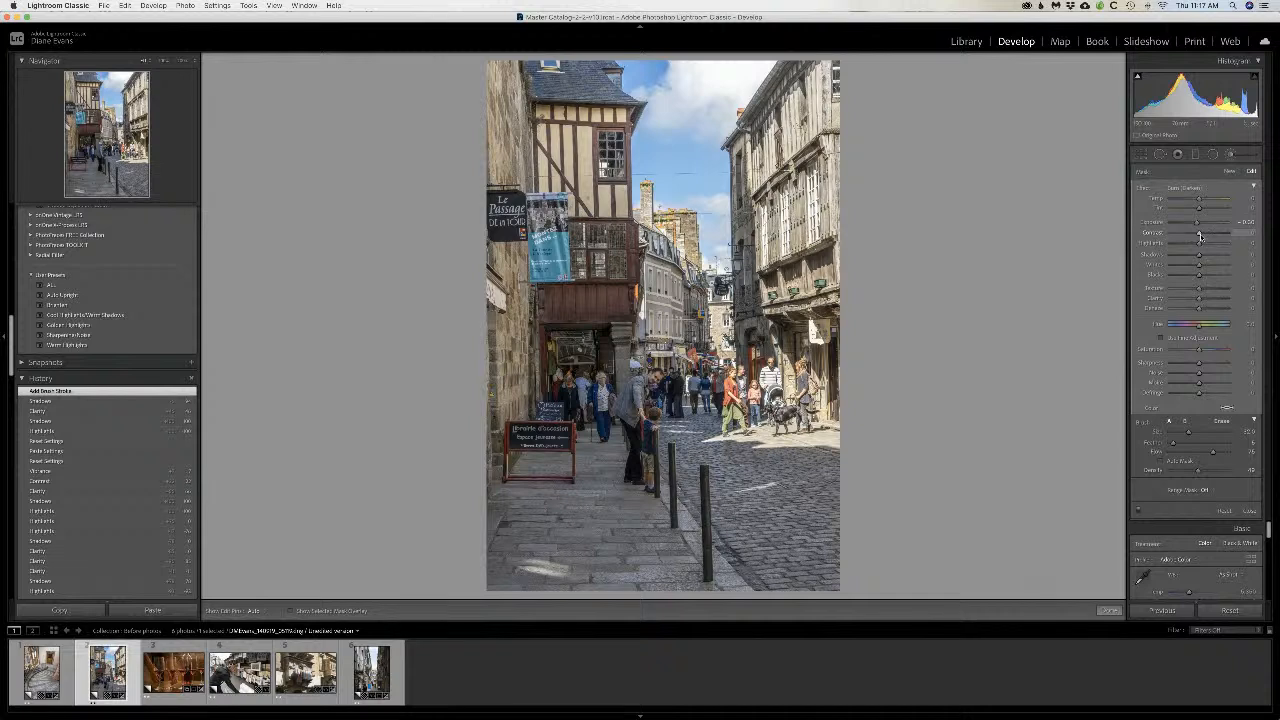
Step: Lower the Burn brush's Highlights to about -52, extend it over the sky, restrict it with a Luminance Range Mask, and finish the adjustment
left_click_drag(1199, 245, 1184, 246)
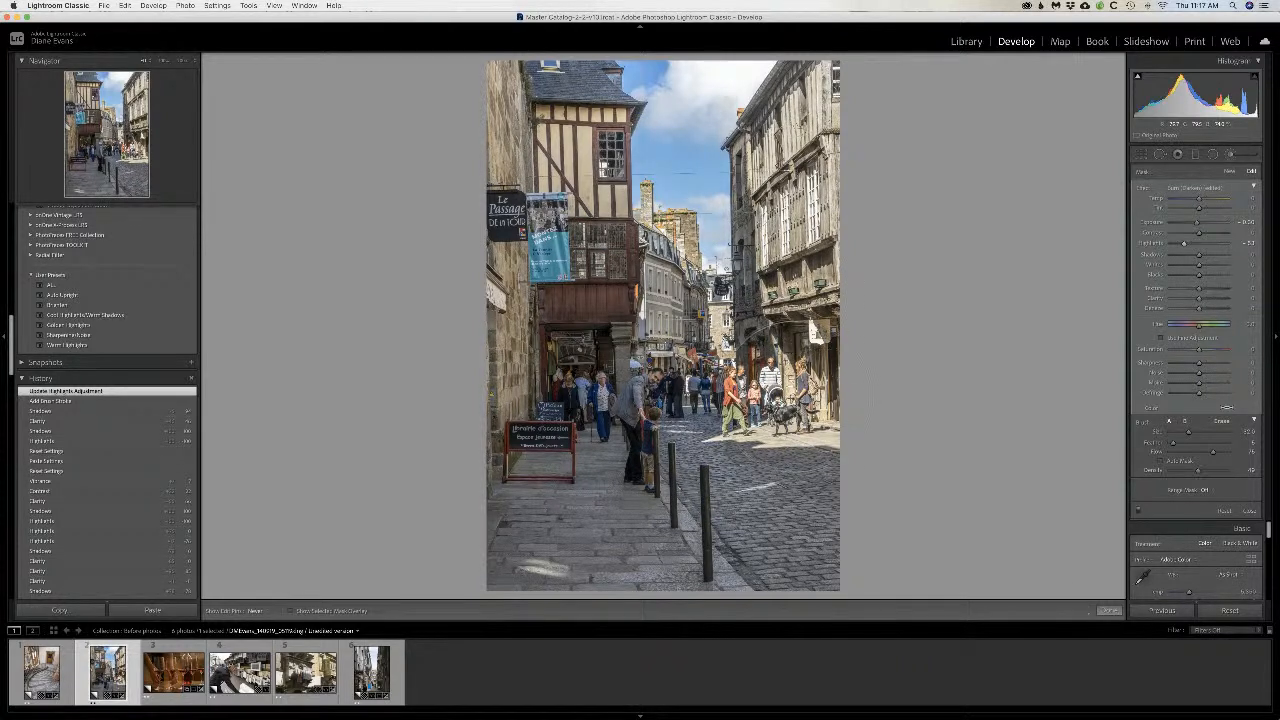
left_click_drag(700, 170, 710, 200)
left_click(1209, 491)
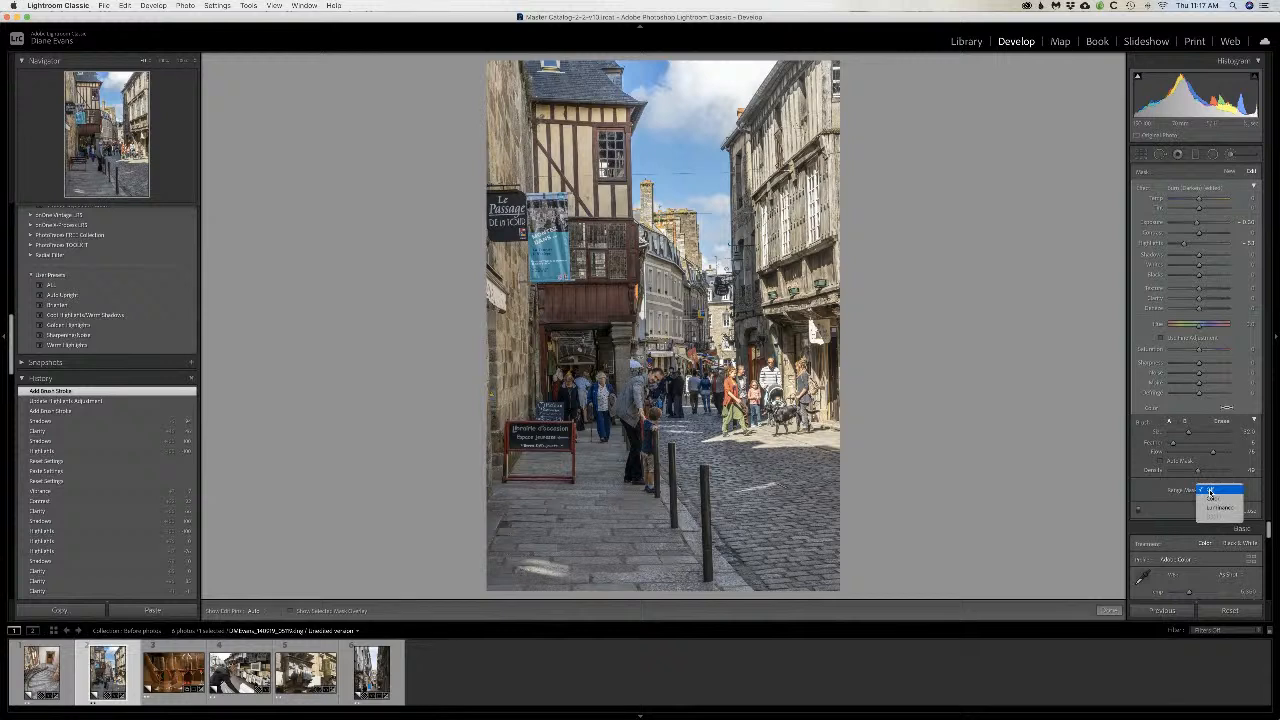
left_click(1213, 508)
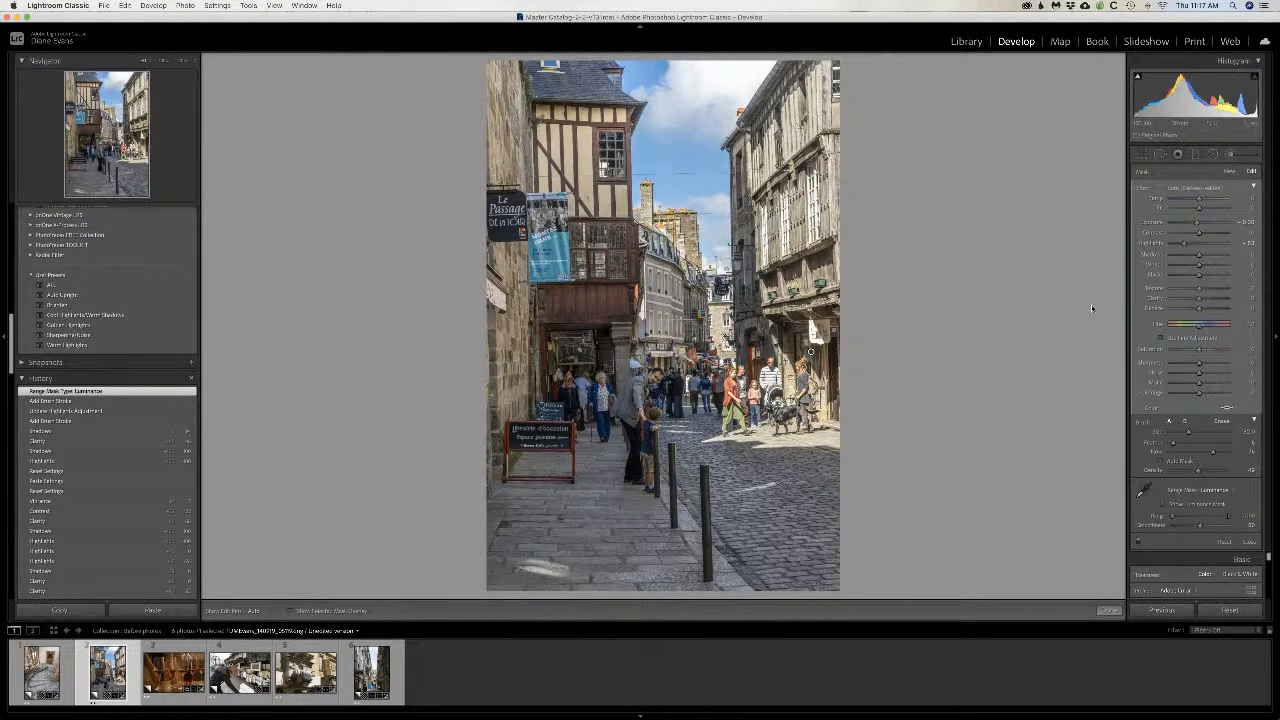
left_click(1109, 610)
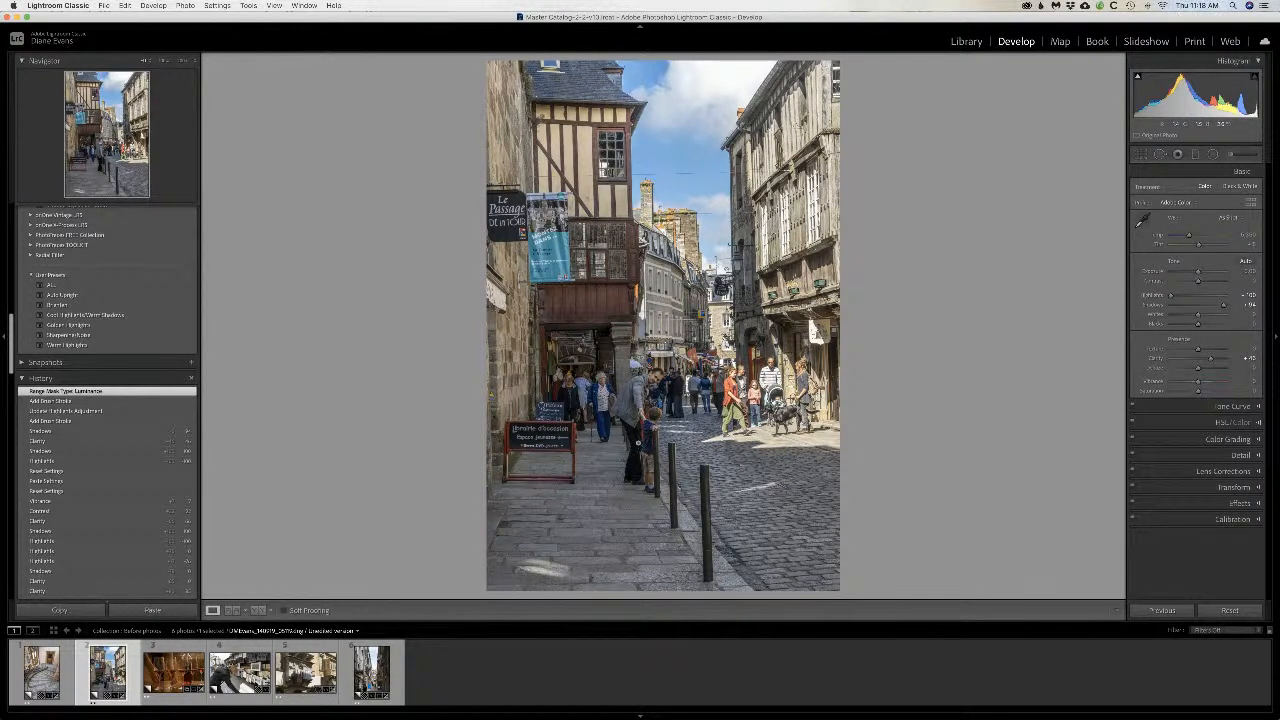
Step: Start a Dodge (Lighten) brush adjustment on the street photo with slightly reduced Contrast and Shadows raised to about 21
left_click(1233, 155)
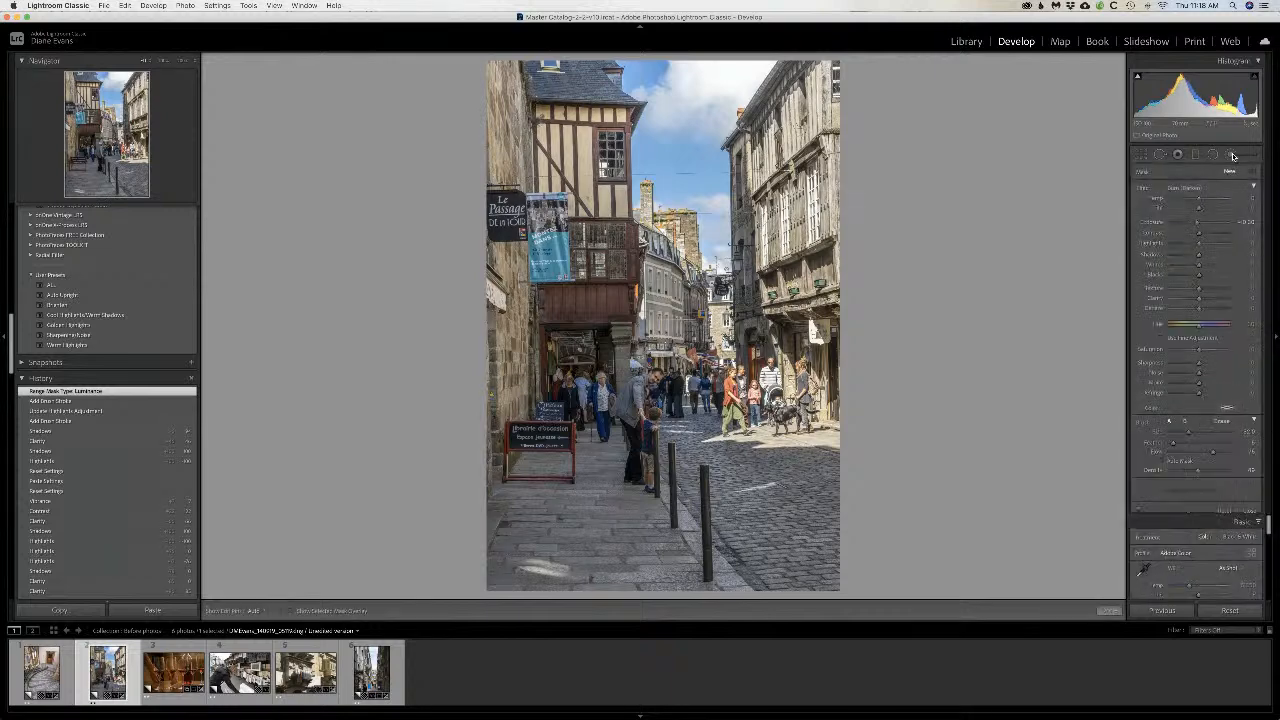
left_click(1188, 188)
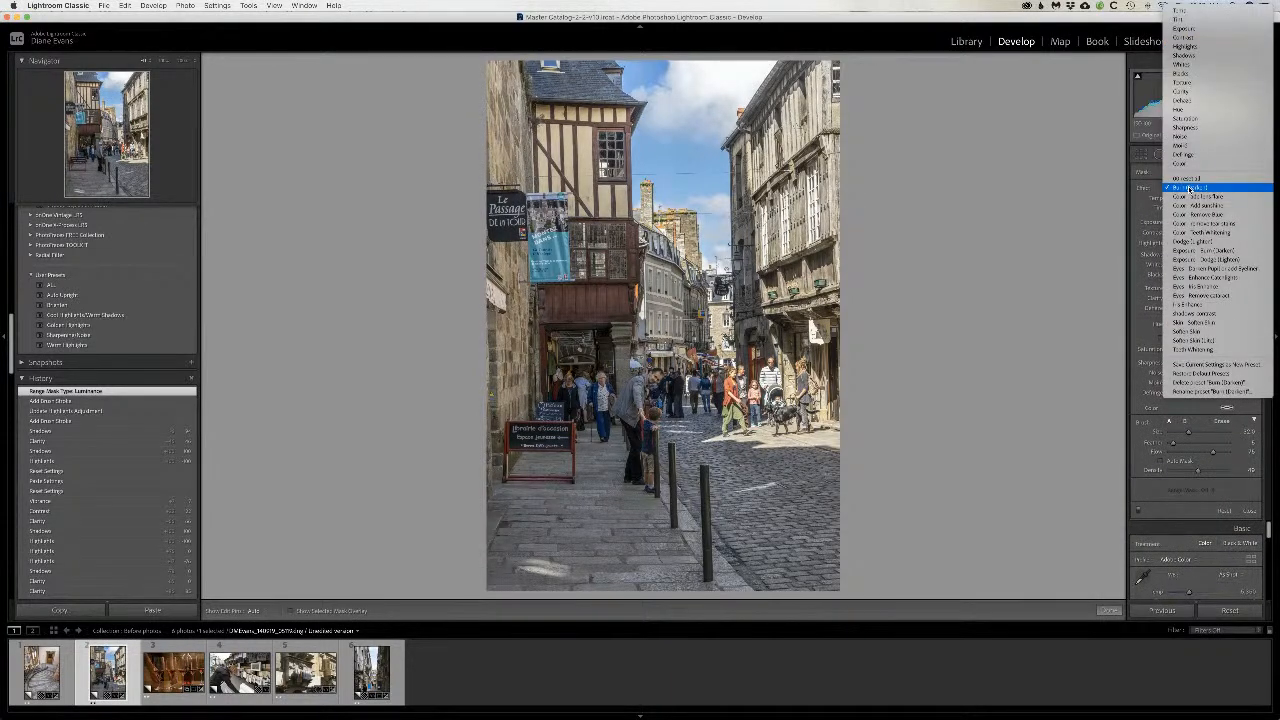
left_click(1195, 242)
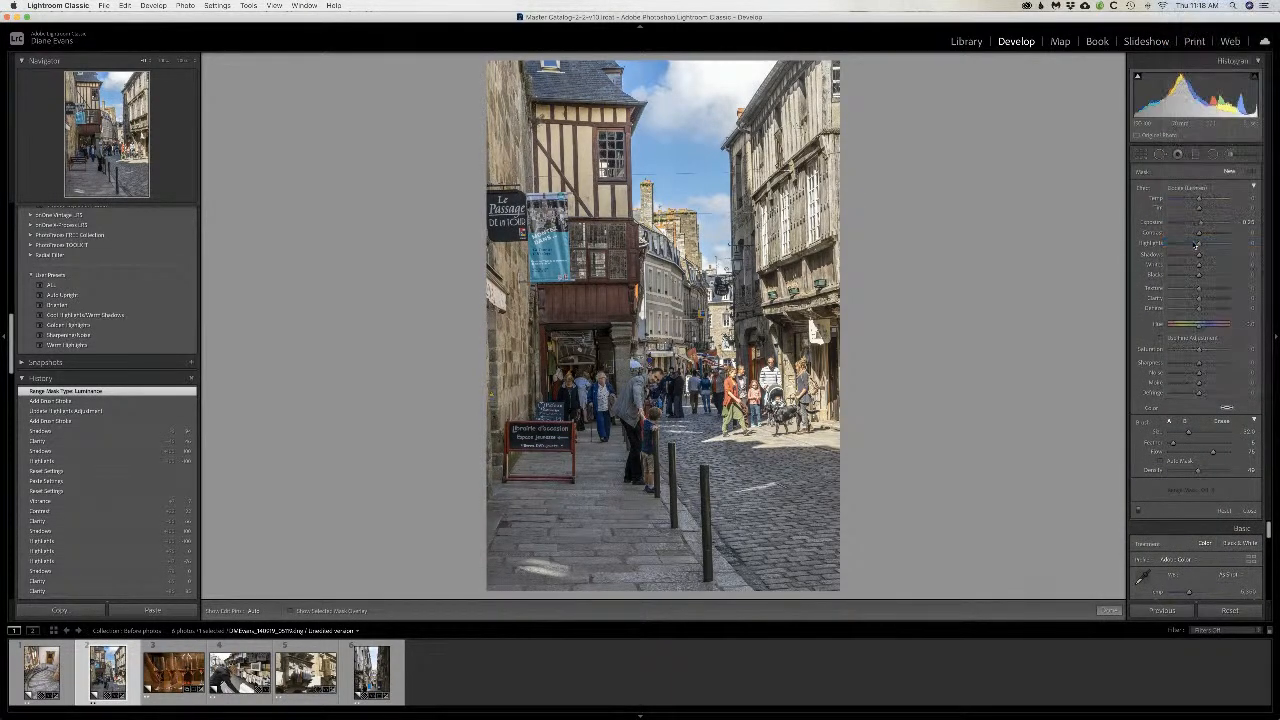
left_click_drag(1198, 235, 1194, 235)
left_click_drag(1199, 257, 1204, 256)
Step: Paint the Dodge brush over the man and child on the shaded pavement, using progressively smaller brush sizes
key("h")
key("bracketleft")
key("bracketleft")
key("bracketleft")
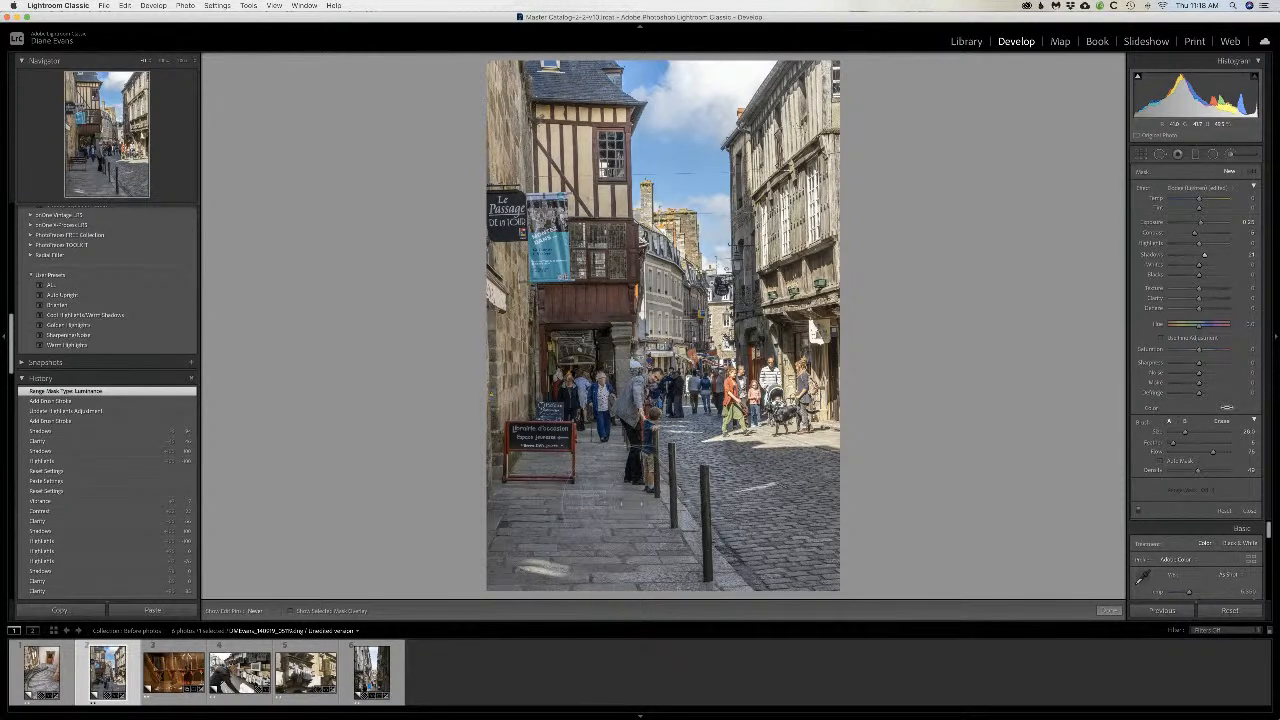
left_click_drag(636, 397, 655, 438)
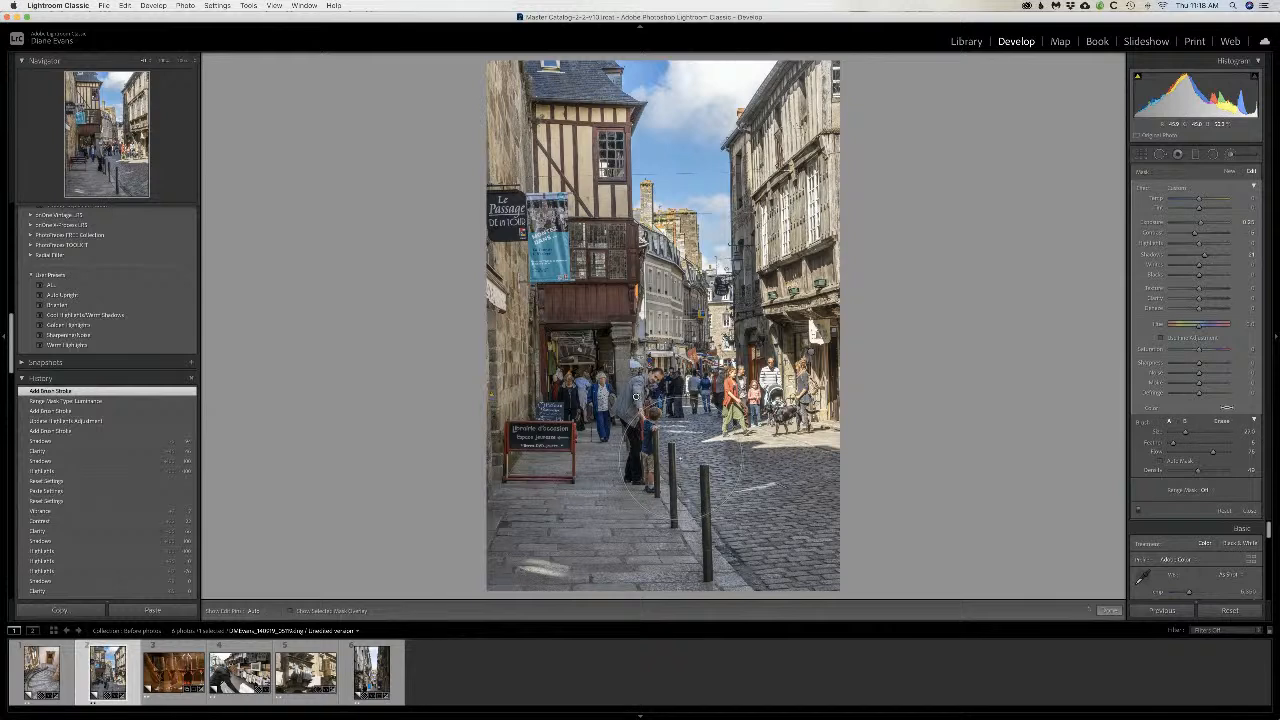
key("h")
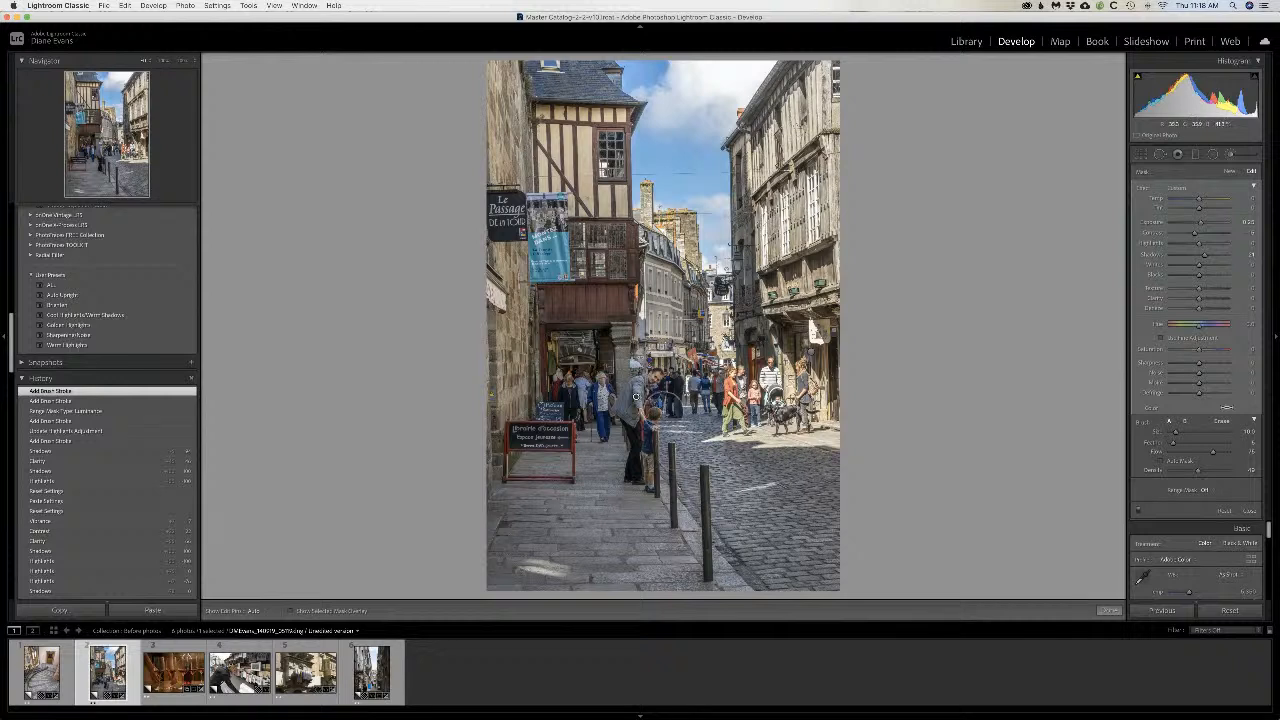
key("h")
left_click_drag(641, 439, 638, 468)
key("bracketleft")
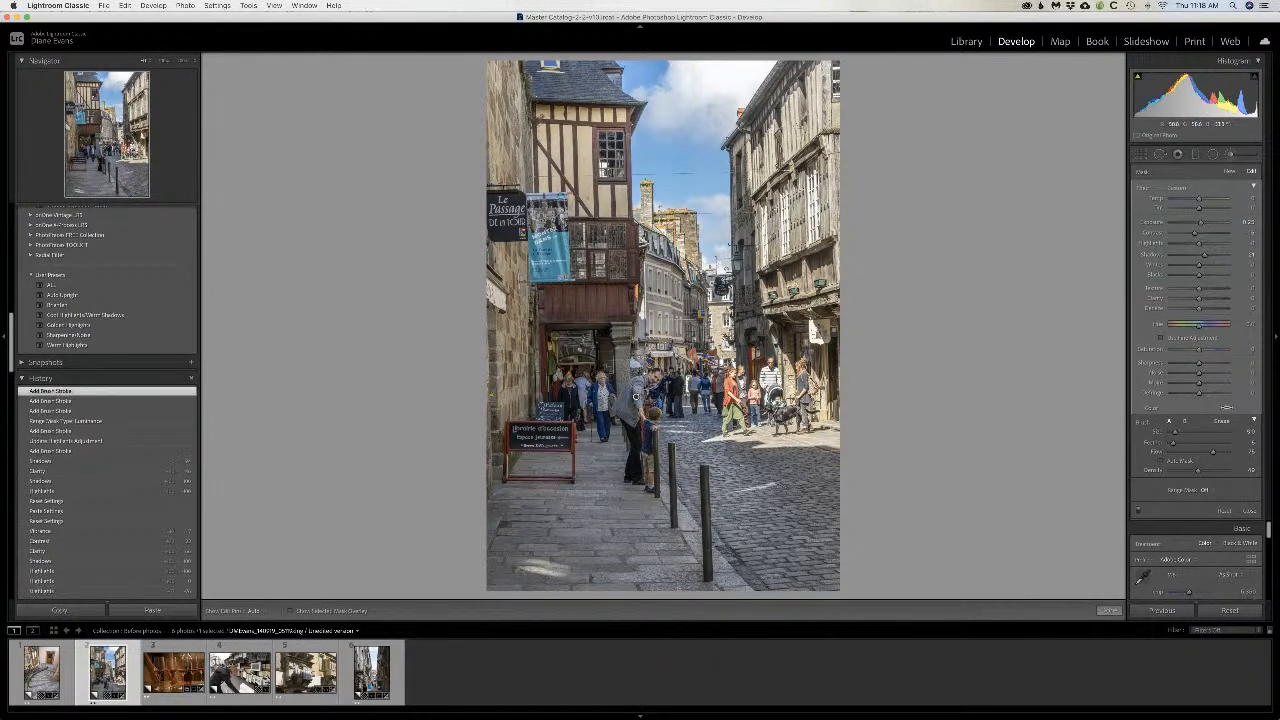
key("h")
mouse_move(641, 428)
left_mouse_down()
mouse_move(645, 462)
mouse_move(645, 428)
left_mouse_up()
key("h")
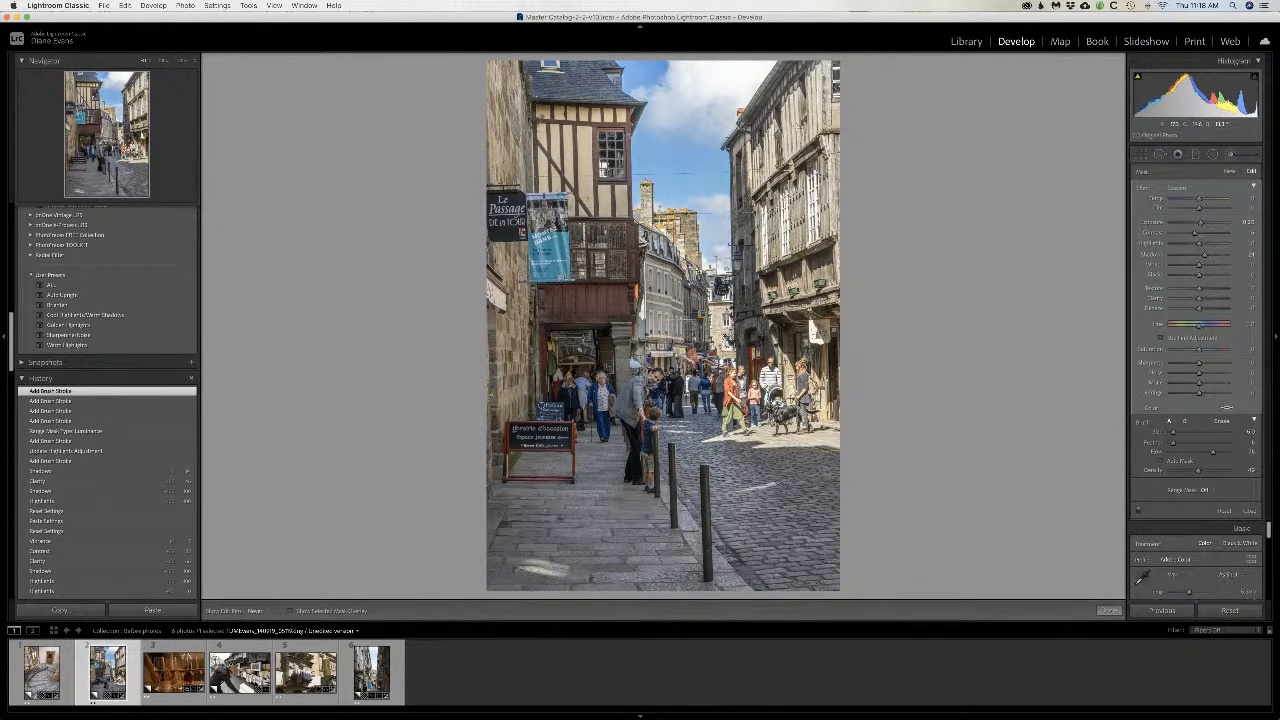
mouse_move(625, 416)
left_mouse_down()
mouse_move(644, 465)
mouse_move(653, 422)
left_mouse_up()
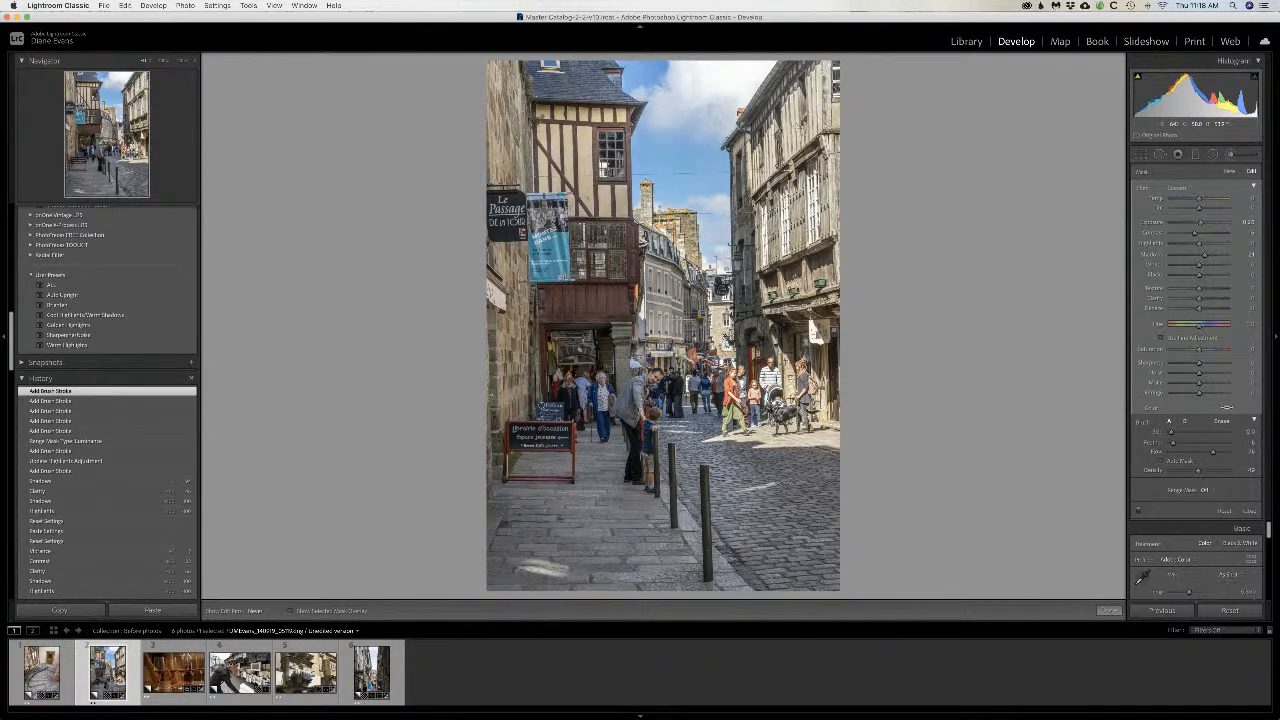
Step: Build up the brightening on the man with repeated small Dodge brush dabs
left_click(628, 405)
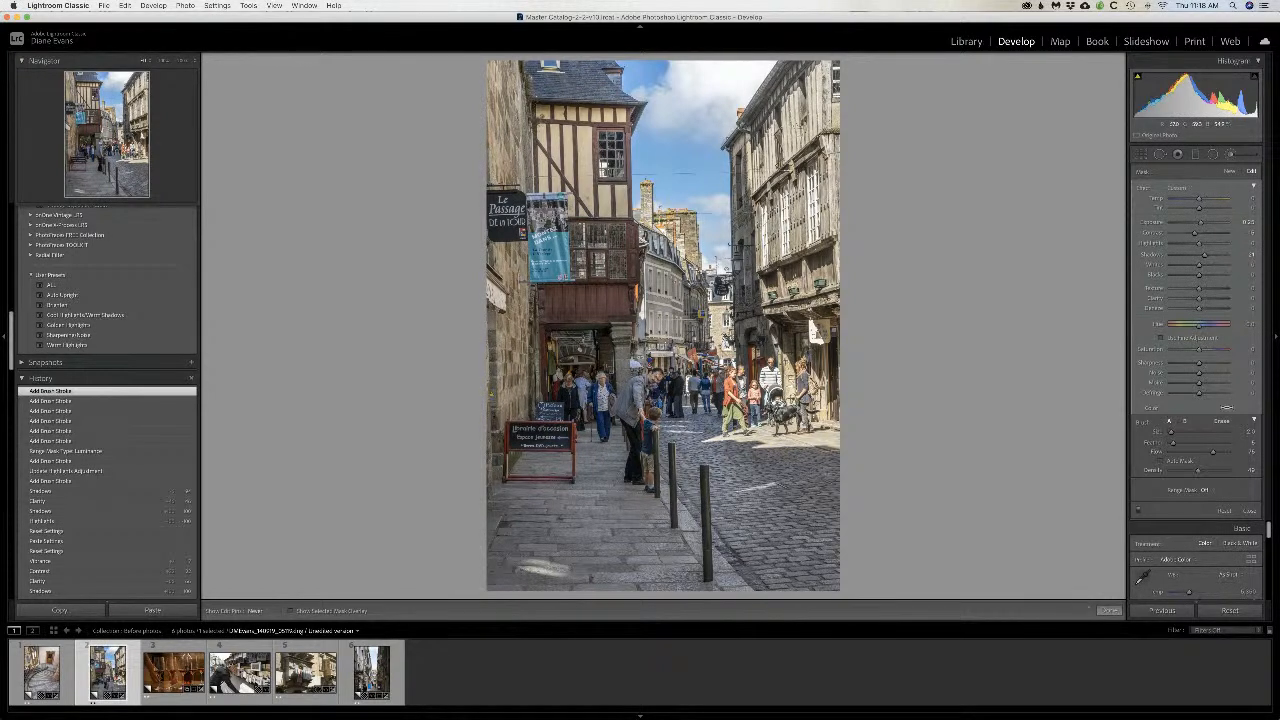
left_click(636, 397)
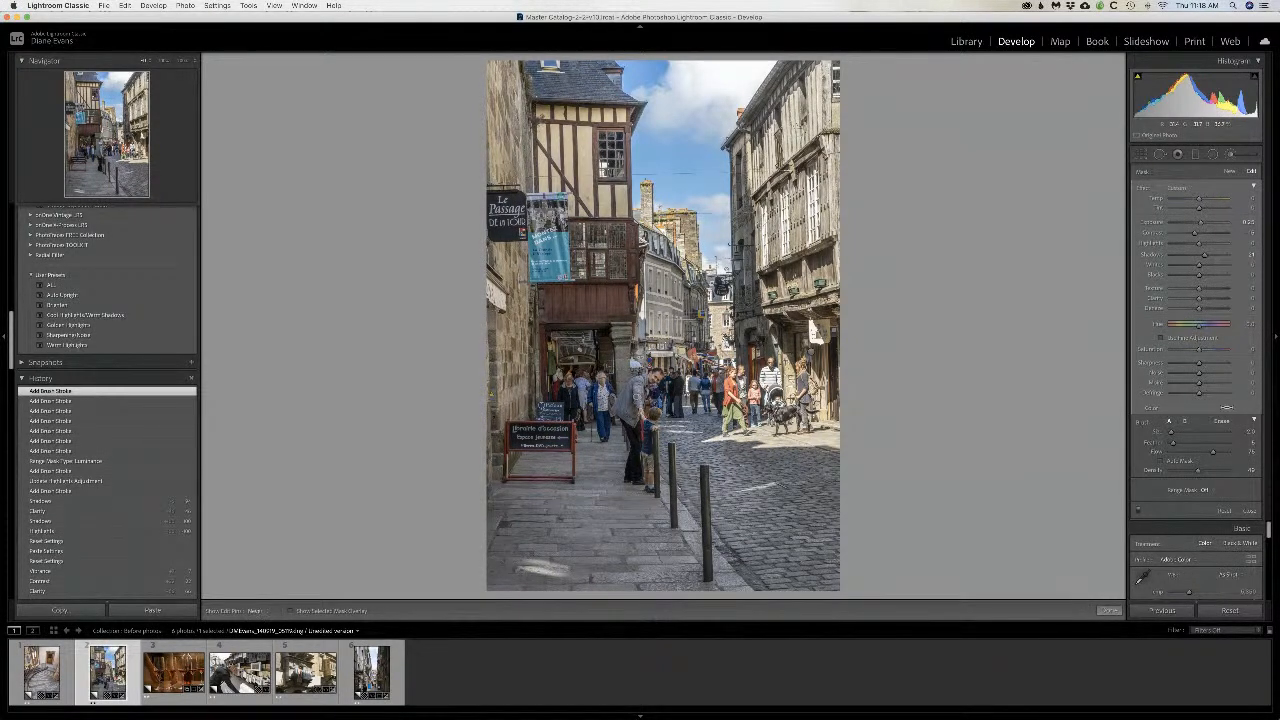
left_click(636, 397)
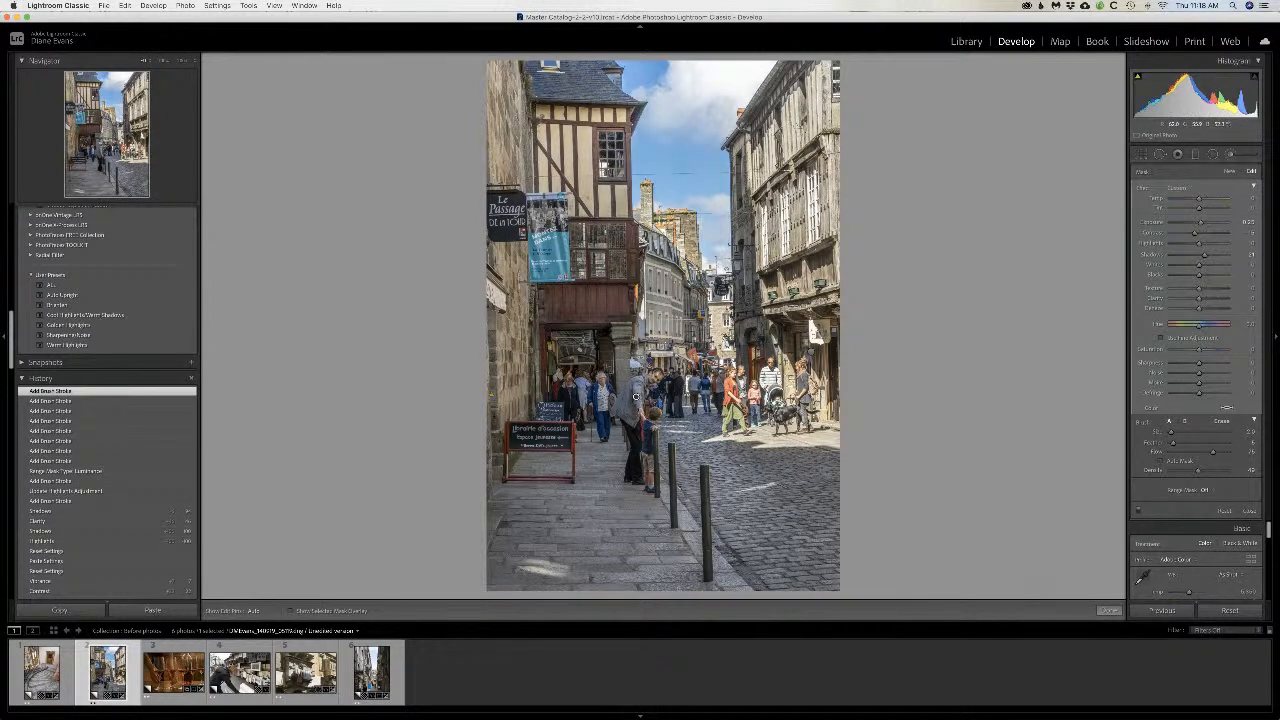
left_click(636, 397)
left_click(636, 397)
left_click(636, 397)
left_click(636, 397)
left_click(636, 397)
left_click(636, 397)
Step: Enlarge the Dodge brush, blend the brightening around the man and child with a soft stroke, and finish the adjustment
scroll(640, 425, "up", 5)
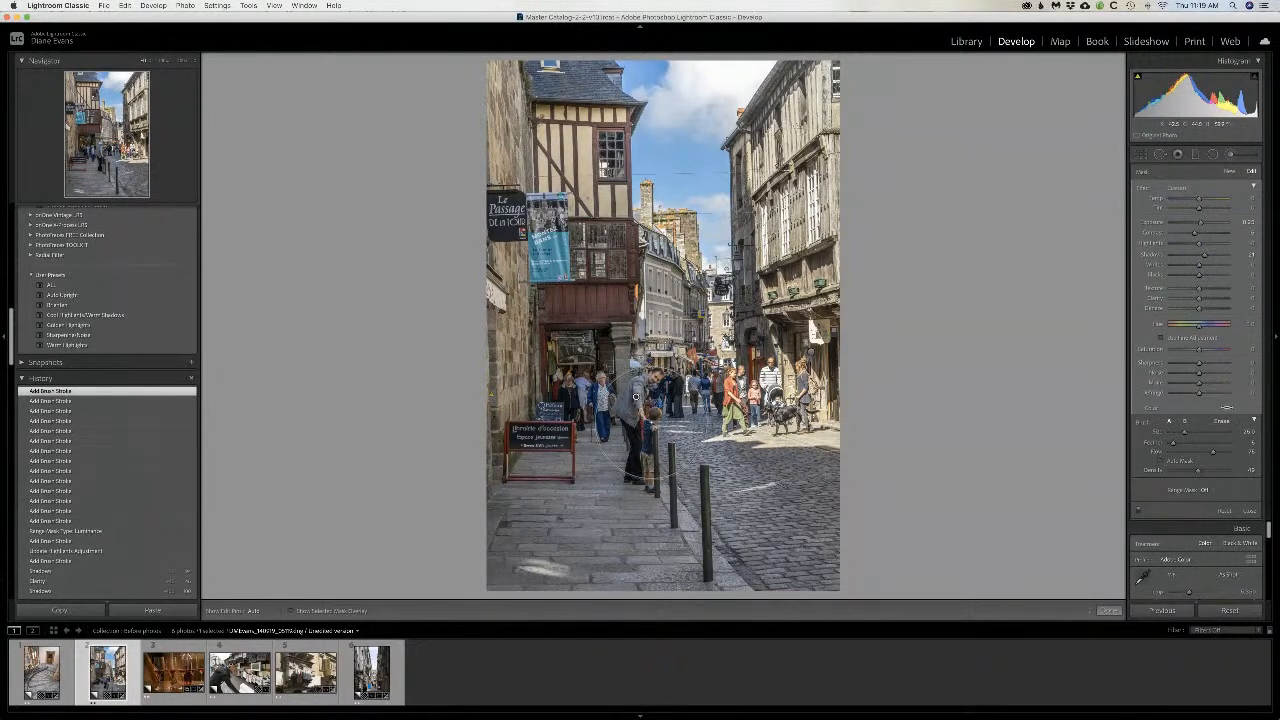
key("h")
mouse_move(669, 412)
left_mouse_down()
mouse_move(637, 400)
mouse_move(625, 416)
mouse_move(640, 408)
left_mouse_up()
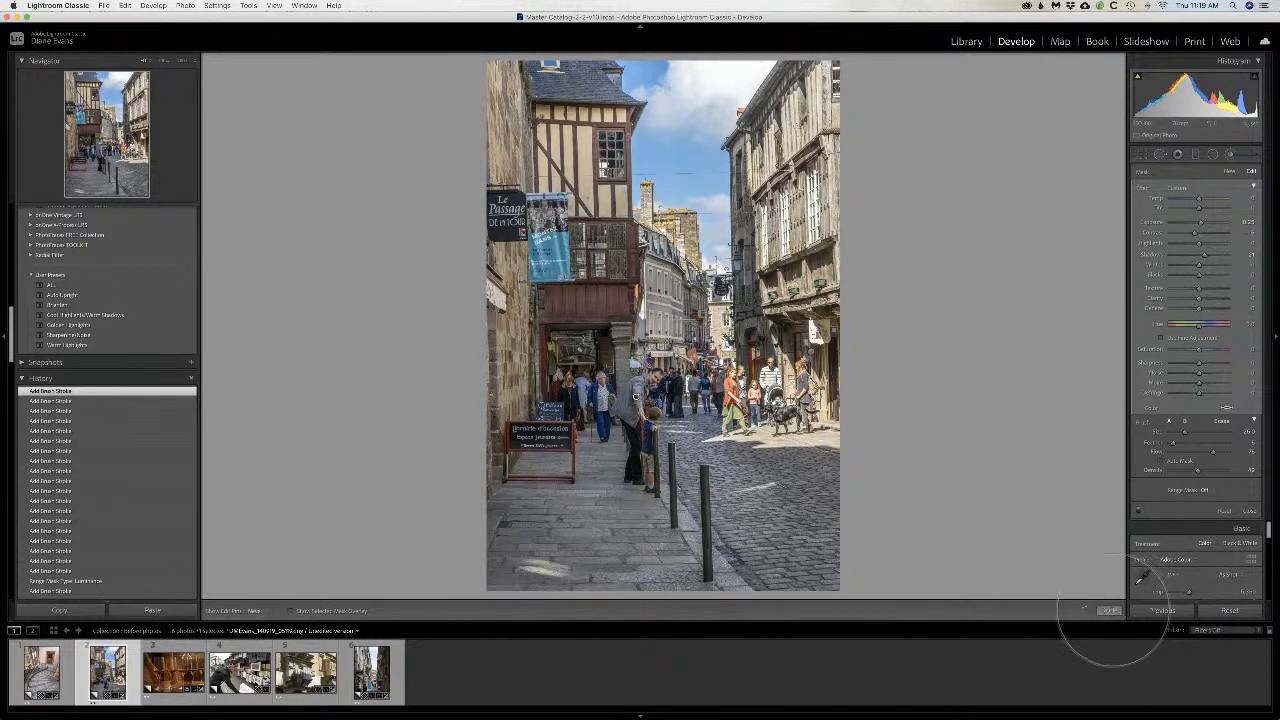
left_click(1108, 610)
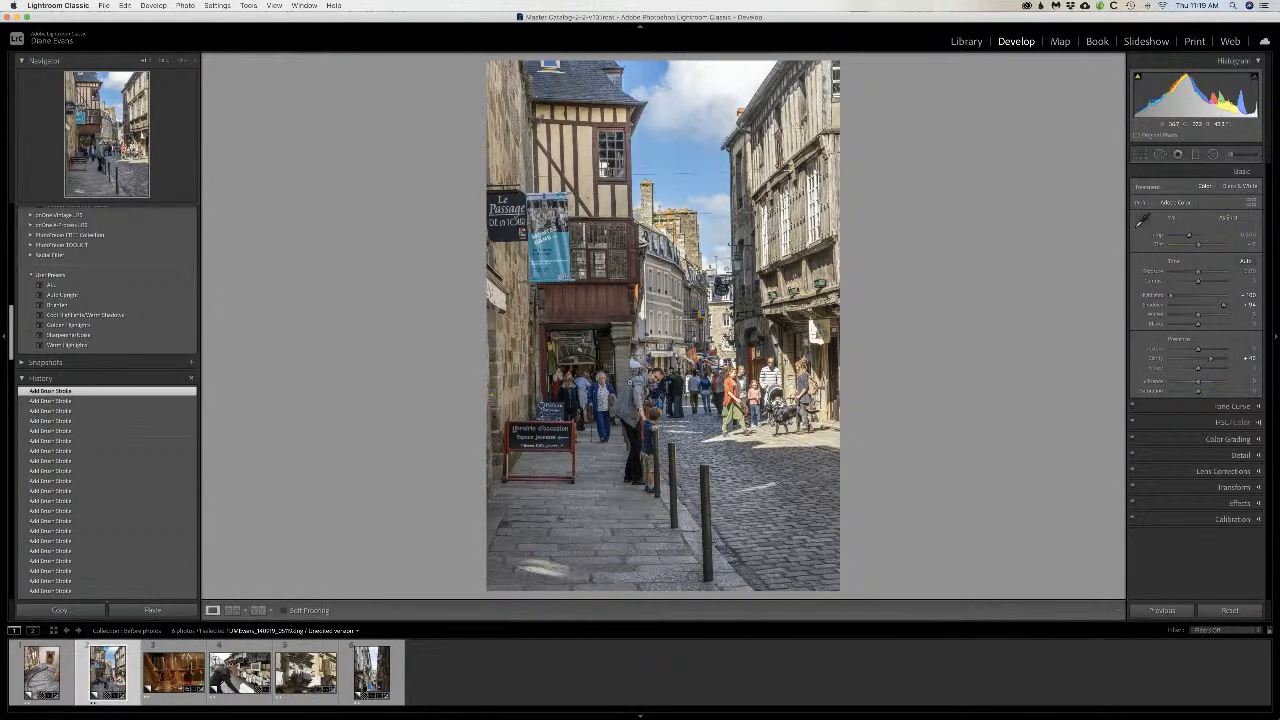
Step: Compare the street photo's before and after versions side by side and review its editing history
left_click(258, 611)
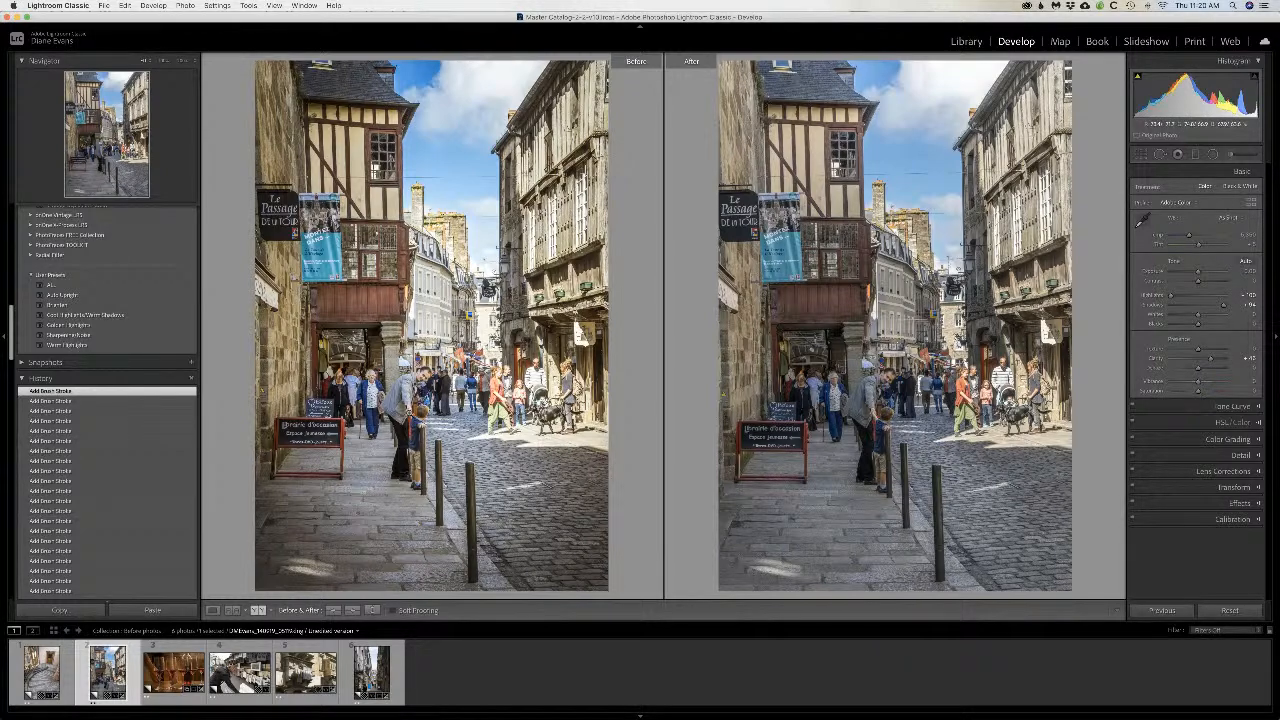
left_click(213, 610)
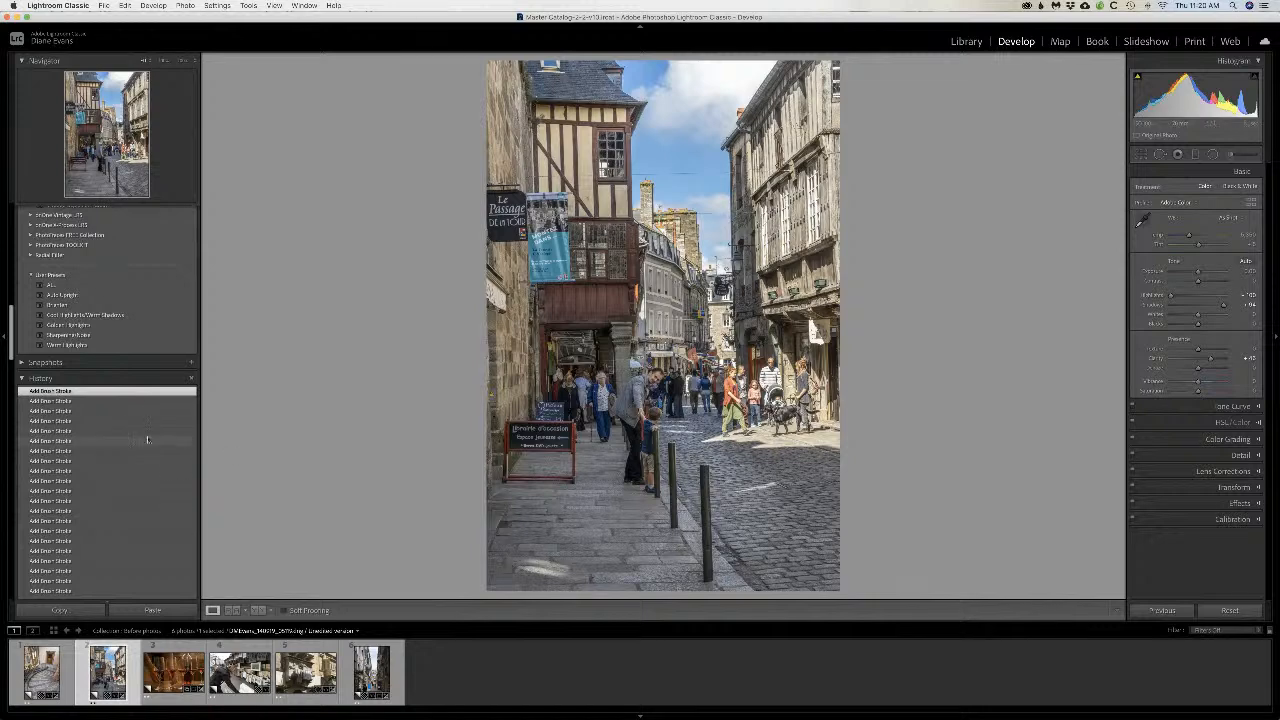
scroll(96, 424, "down", 5)
scroll(96, 424, "down", 4)
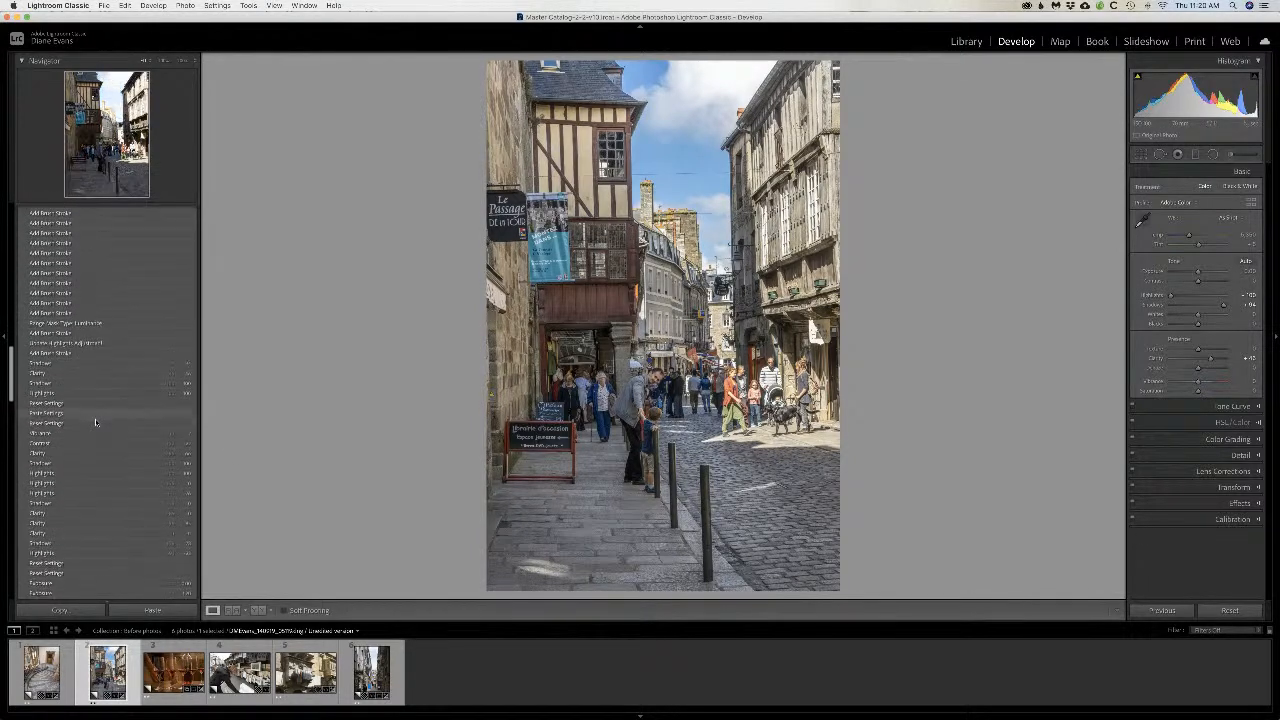
scroll(96, 424, "down", 6)
scroll(96, 424, "up", 15)
scroll(95, 422, "down", 10)
scroll(95, 422, "down", 8)
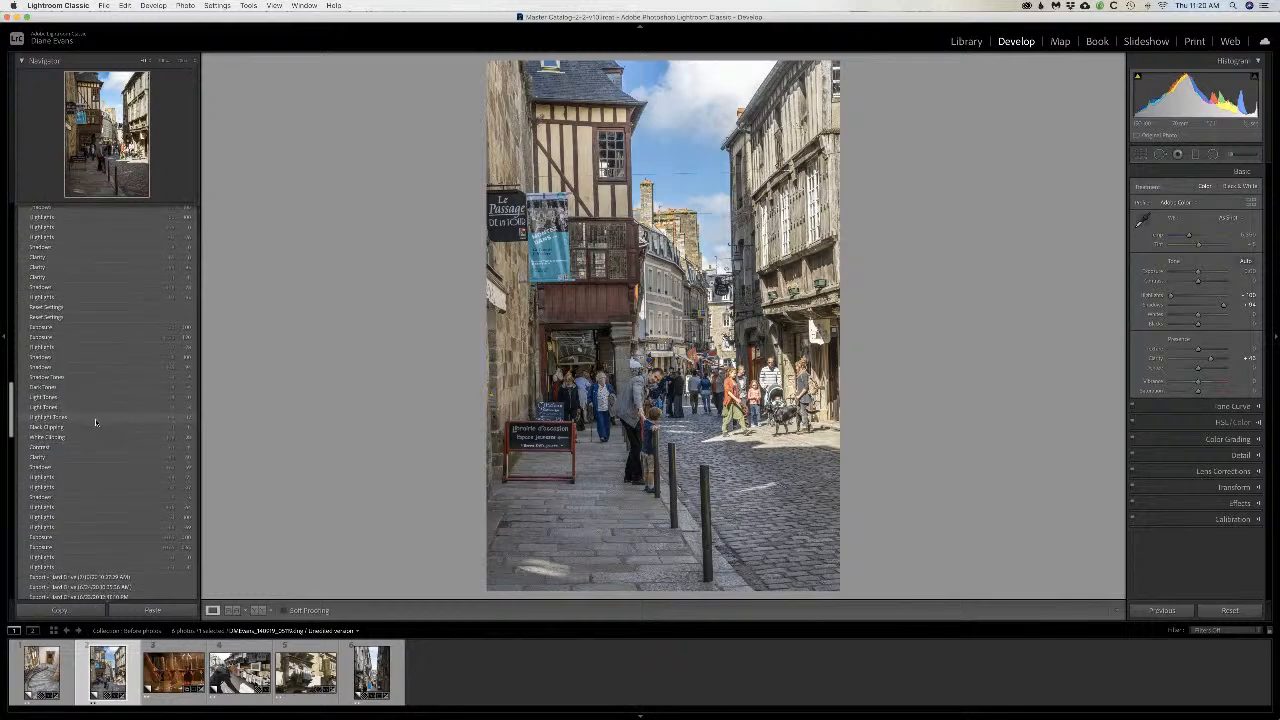
scroll(95, 422, "down", 3)
scroll(95, 422, "down", 3)
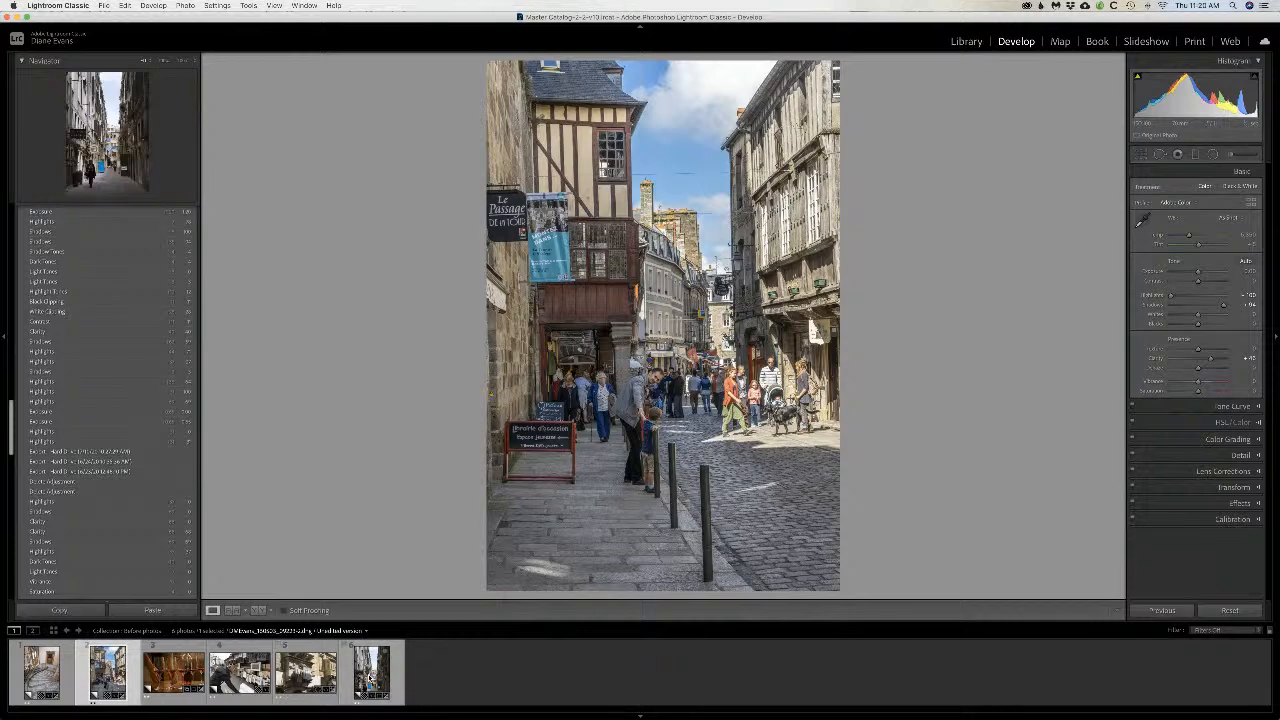
Step: Open the narrow alley photo with the walking woman, set Highlights to -42 and Shadows to +84, and raise Clarity moderately
left_click(369, 678)
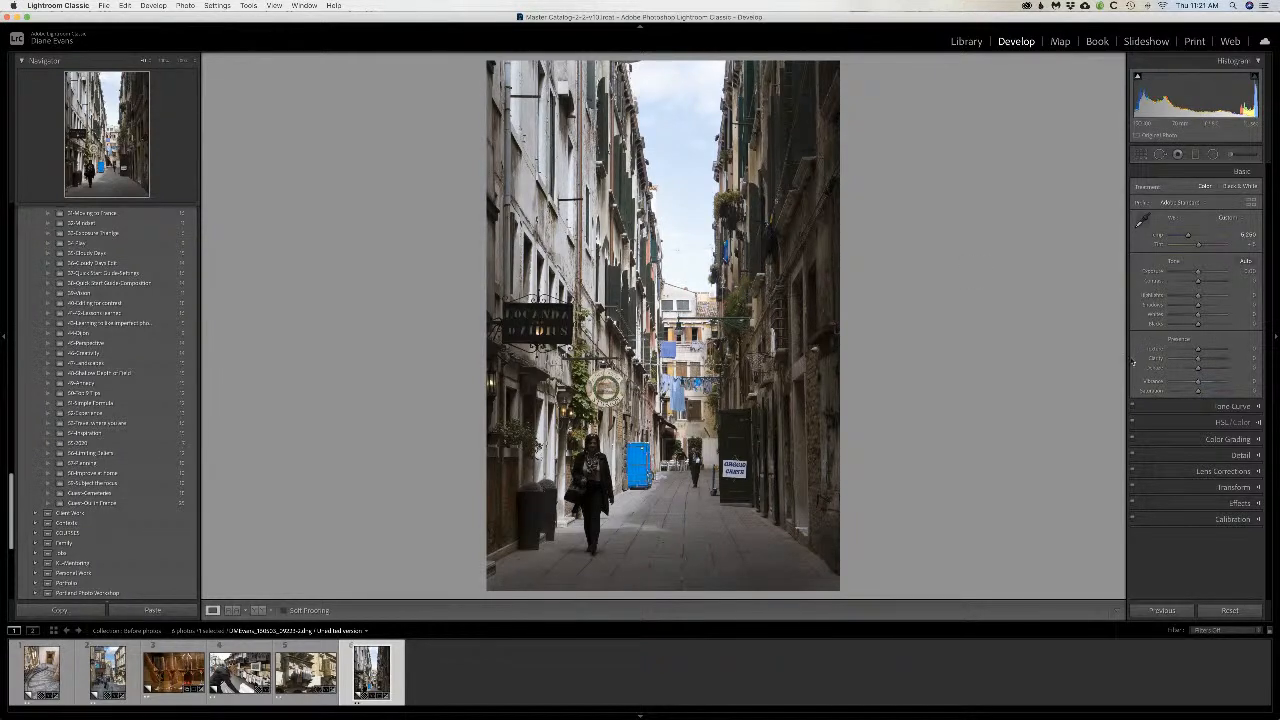
mouse_move(1198, 296)
left_mouse_down()
mouse_move(1187, 297)
mouse_move(1221, 306)
left_mouse_up()
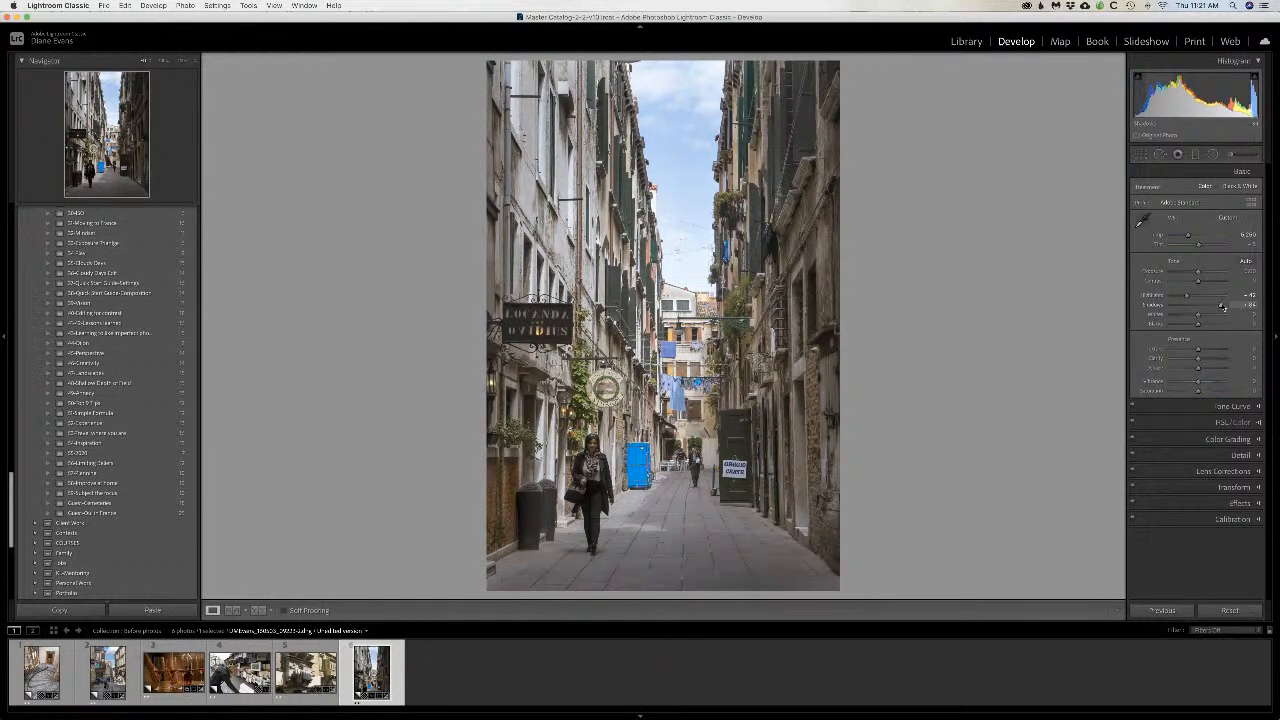
left_click_drag(1200, 360, 1209, 359)
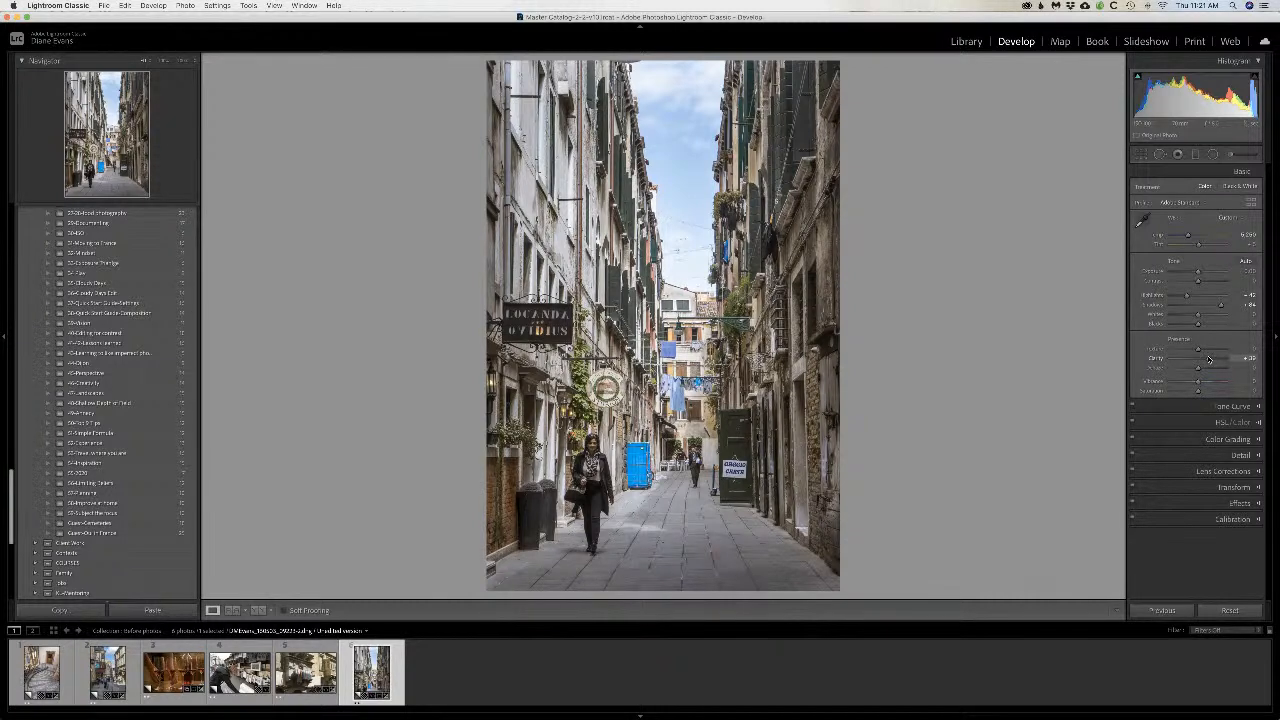
Step: Paint a lightening brush adjustment with a reduced brush size over the woman walking in the alley
left_click(1230, 154)
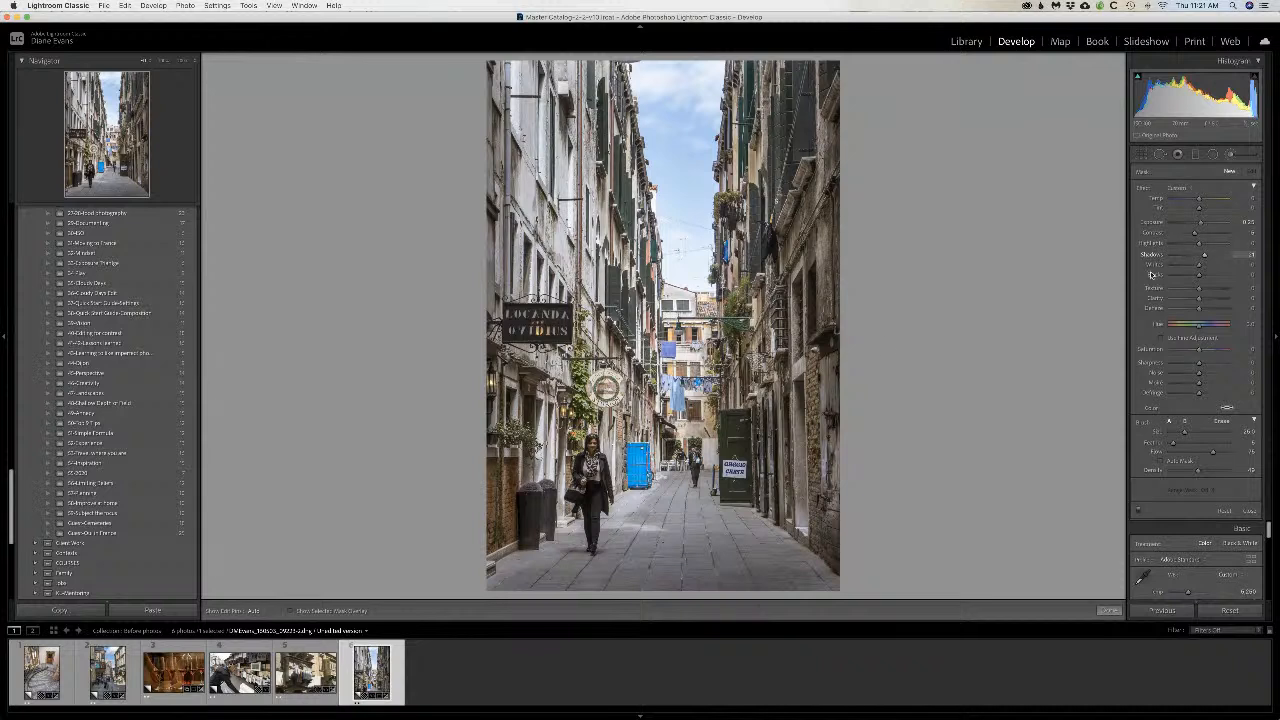
key("h")
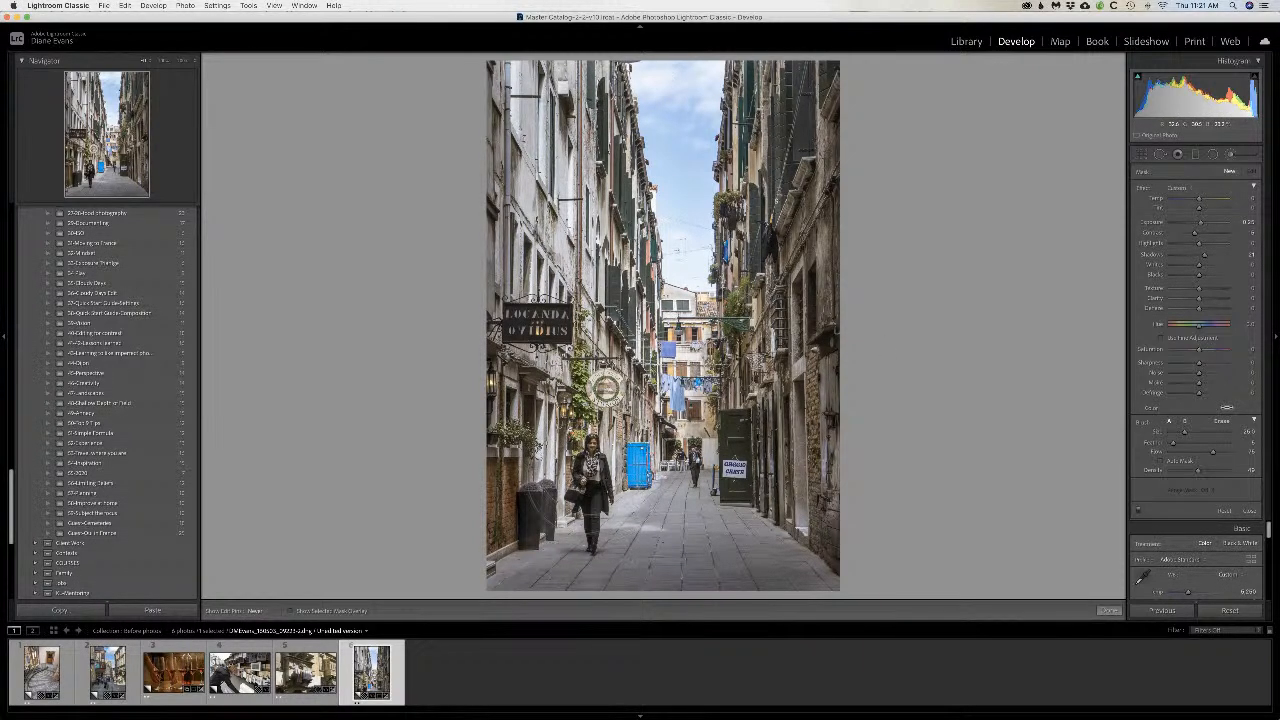
key("bracketleft")
key("bracketleft")
mouse_move(596, 484)
left_mouse_down()
mouse_move(590, 507)
mouse_move(593, 491)
left_mouse_up()
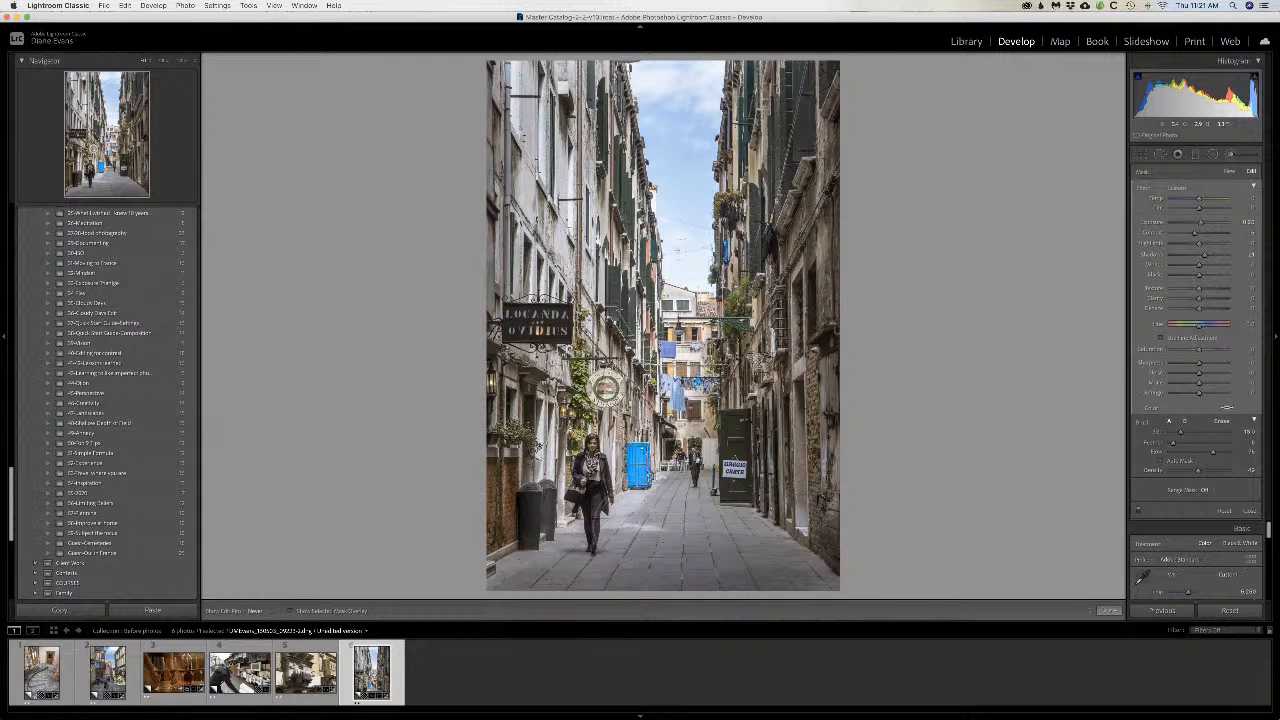
key("h")
mouse_move(564, 491)
left_mouse_down()
mouse_move(597, 452)
mouse_move(604, 494)
left_mouse_up()
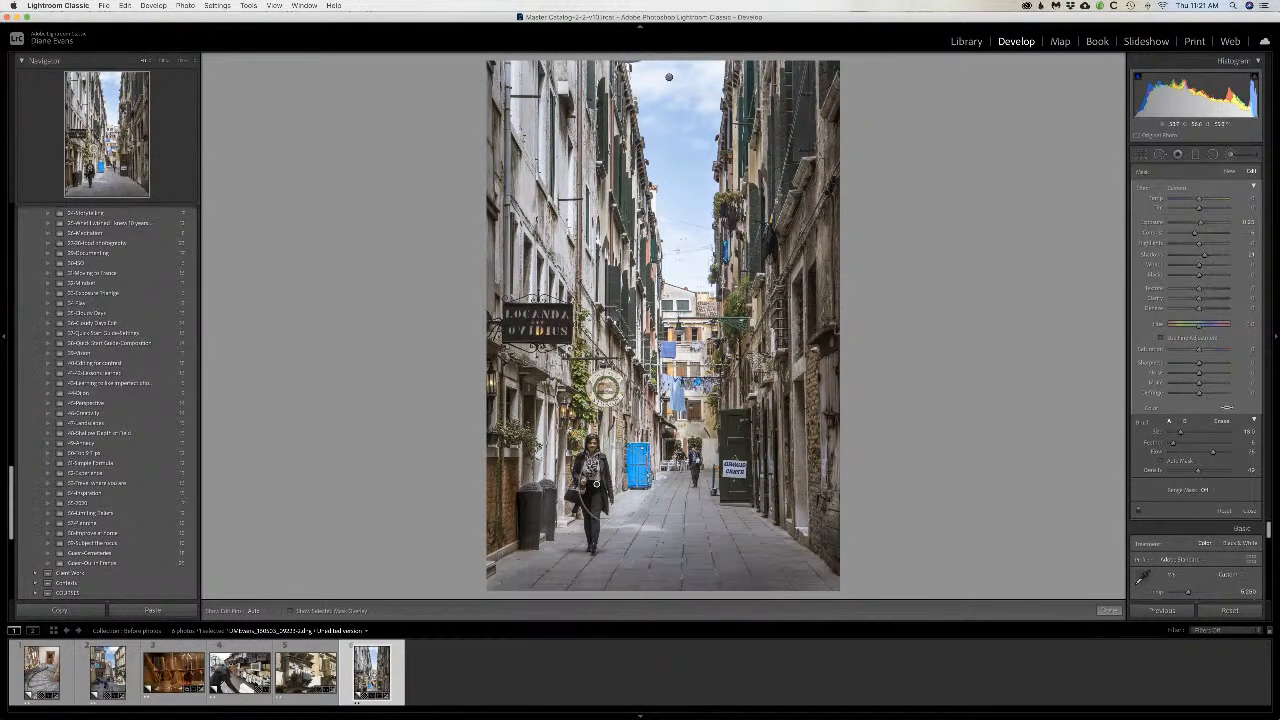
Step: Undo the last two brush changes on the alley photo and toggle the visibility of the adjustment pins
key("super+z")
key("super+z")
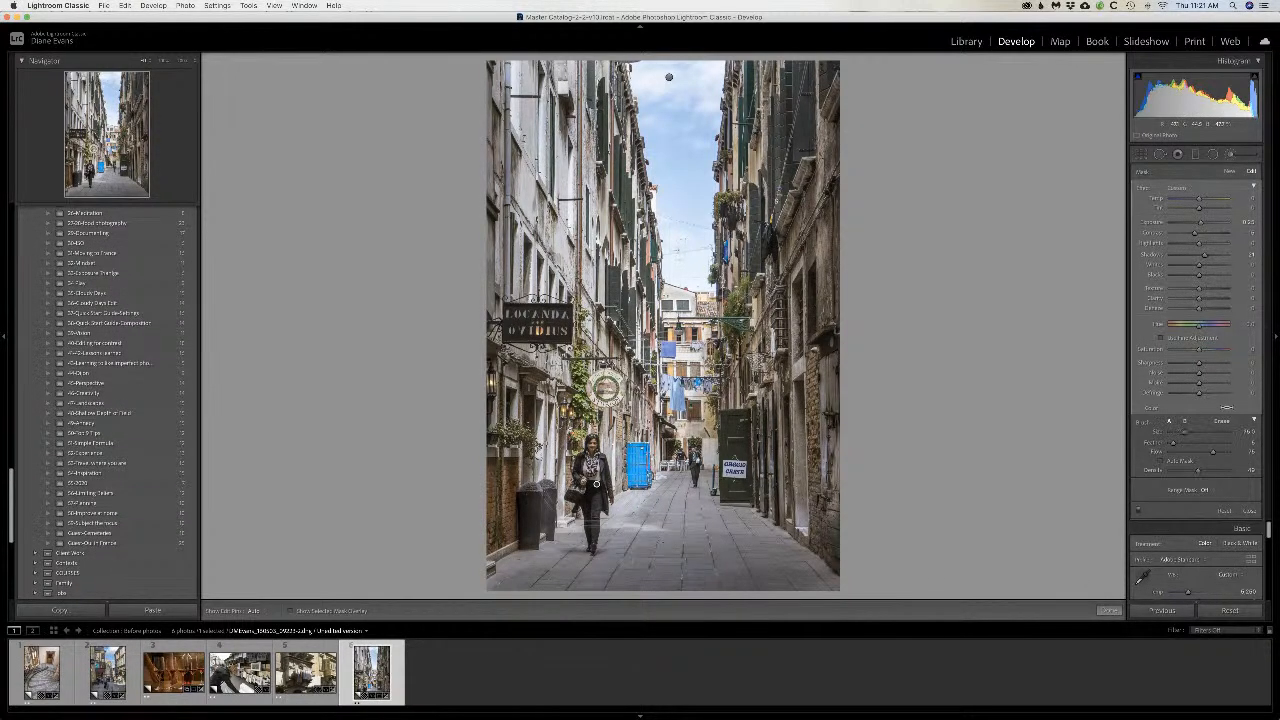
key("h")
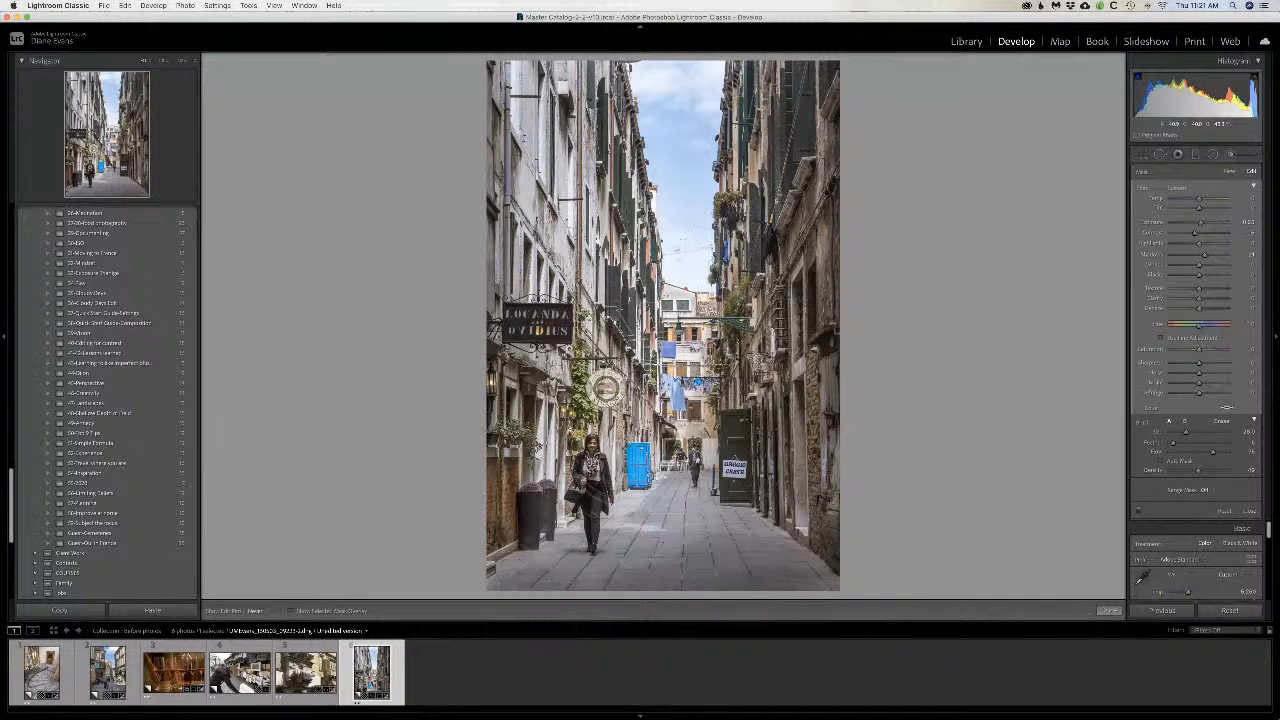
Step: Reduce the brush size and paint lightening strokes over the walking woman's upper body
left_click(592, 480)
key("[")
key("[")
key("[")
key("[")
key("[")
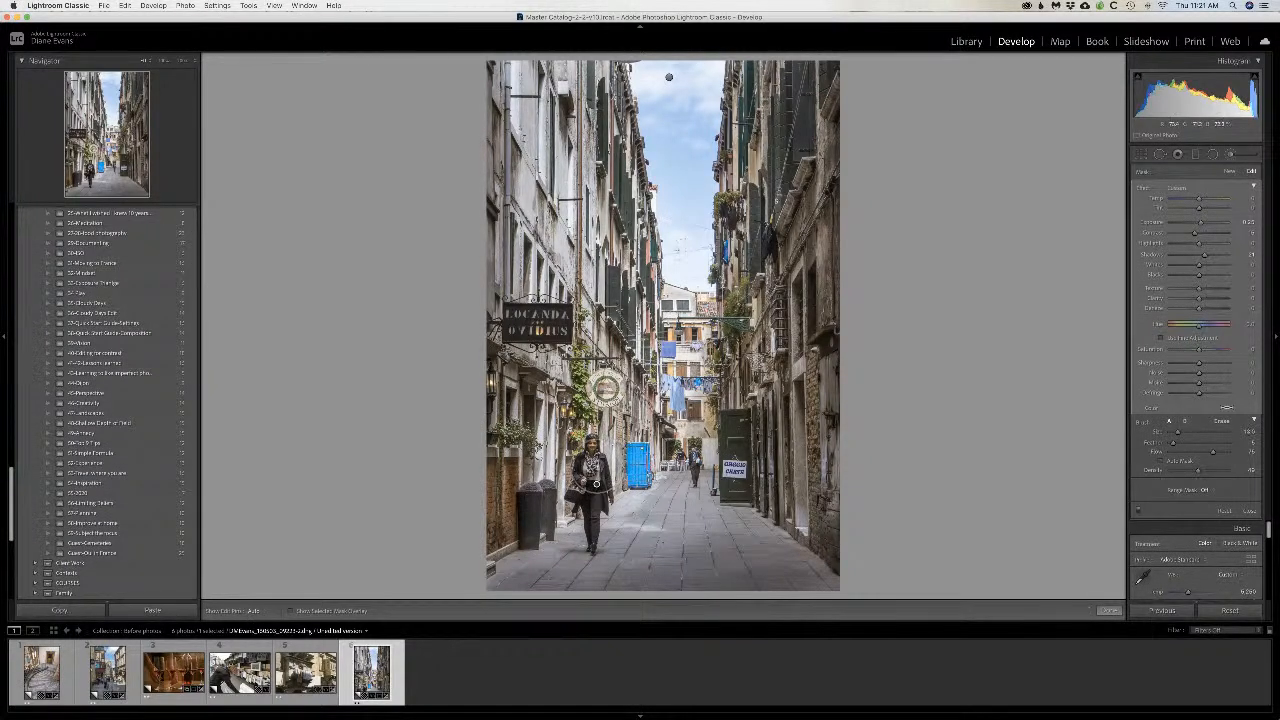
mouse_move(592, 466)
left_mouse_down()
mouse_move(590, 479)
mouse_move(578, 470)
mouse_move(587, 437)
mouse_move(609, 504)
mouse_move(597, 486)
left_mouse_up()
Step: Shrink the brush further and extend the lightening over the woman's legs and along her whole figure with soft strokes
key("[")
key("[")
key("[")
key("[")
key("[")
key("[")
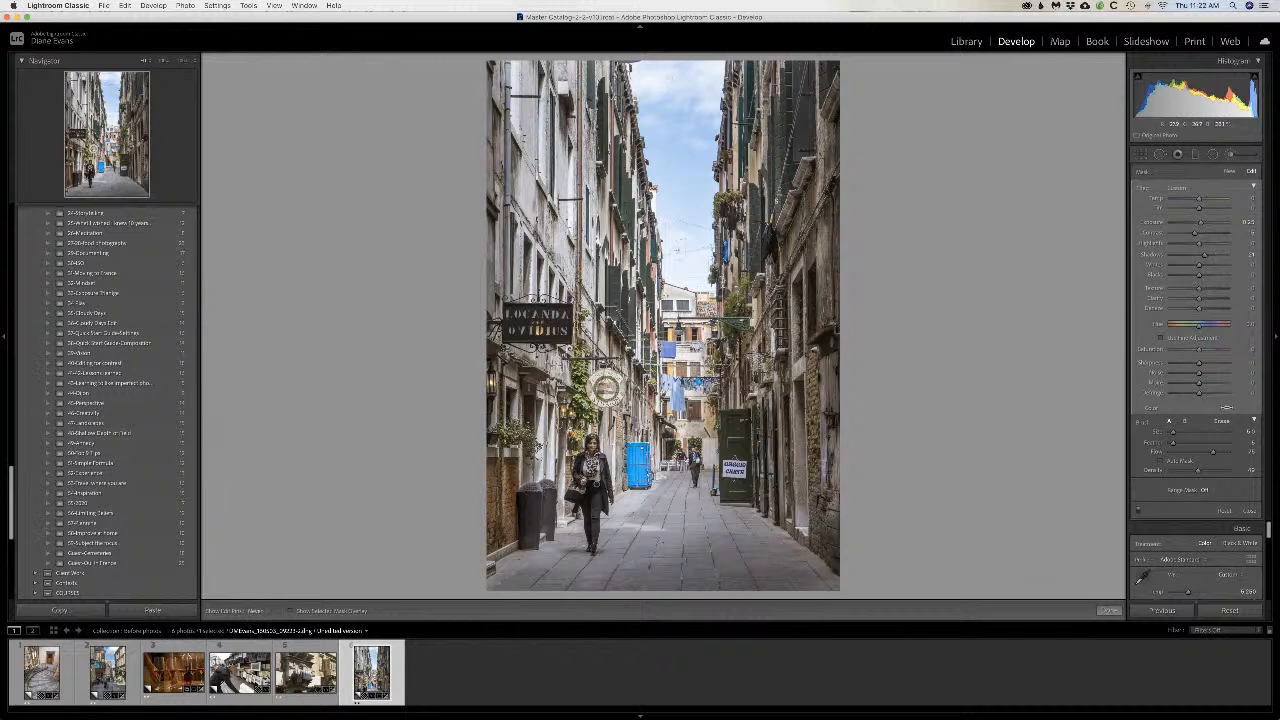
left_click_drag(592, 516, 597, 486)
key("[")
key("[")
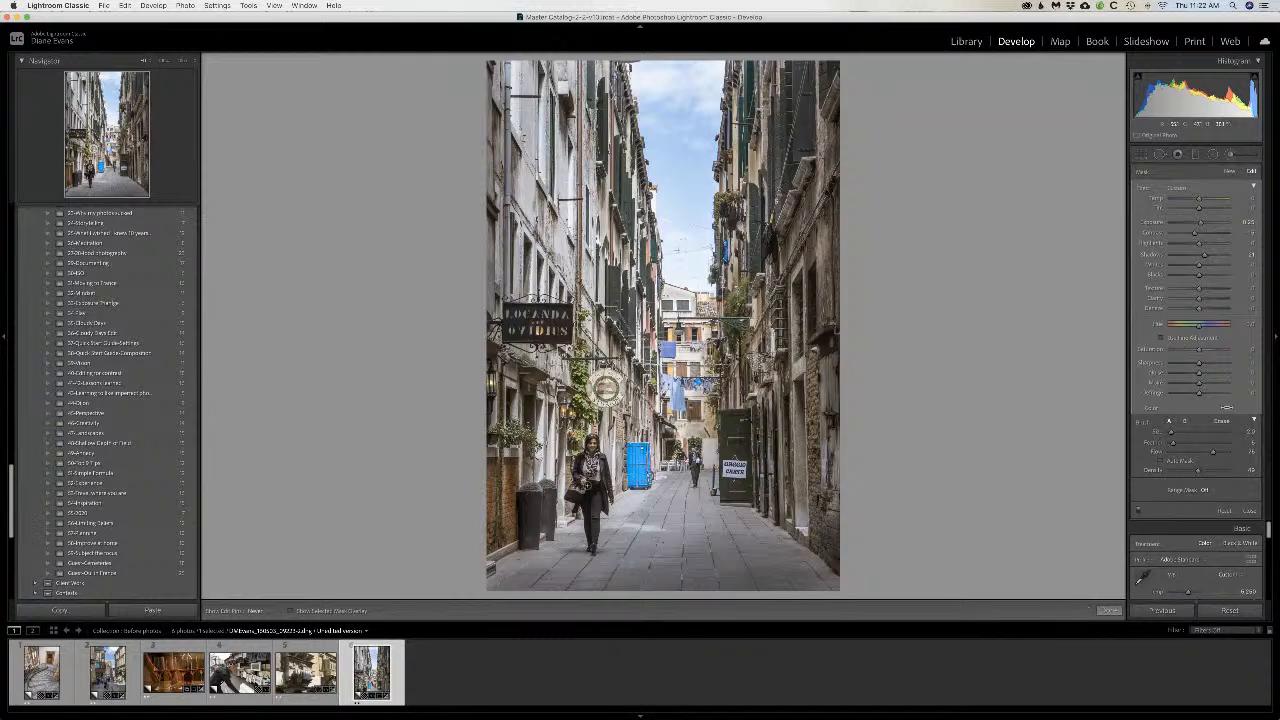
mouse_move(594, 488)
left_mouse_down()
mouse_move(594, 516)
mouse_move(593, 502)
left_mouse_up()
left_click_drag(594, 446, 592, 550)
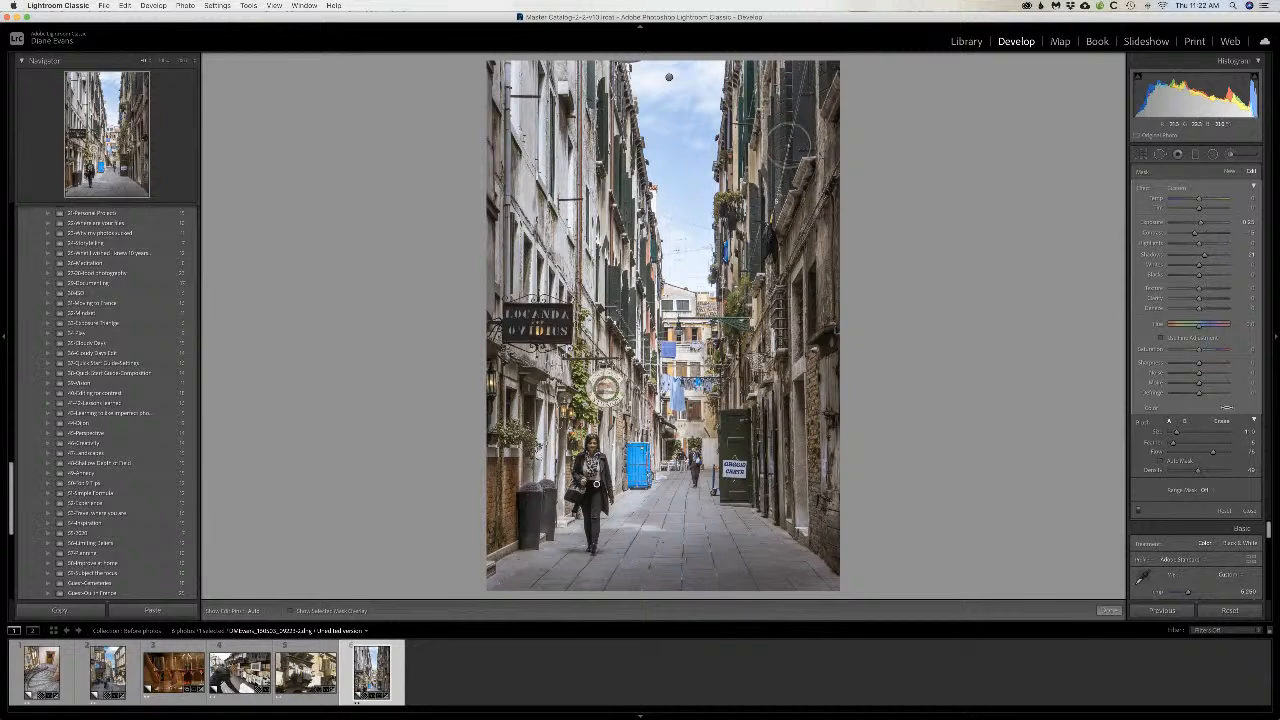
Step: Try a lightening stroke on the upper wall of the building across from the hanging sign, and undo it
mouse_move(768, 226)
left_mouse_down()
mouse_move(760, 272)
mouse_move(777, 184)
mouse_move(746, 329)
mouse_move(769, 243)
mouse_move(757, 160)
mouse_move(746, 233)
mouse_move(797, 268)
left_mouse_up()
key("super+z")
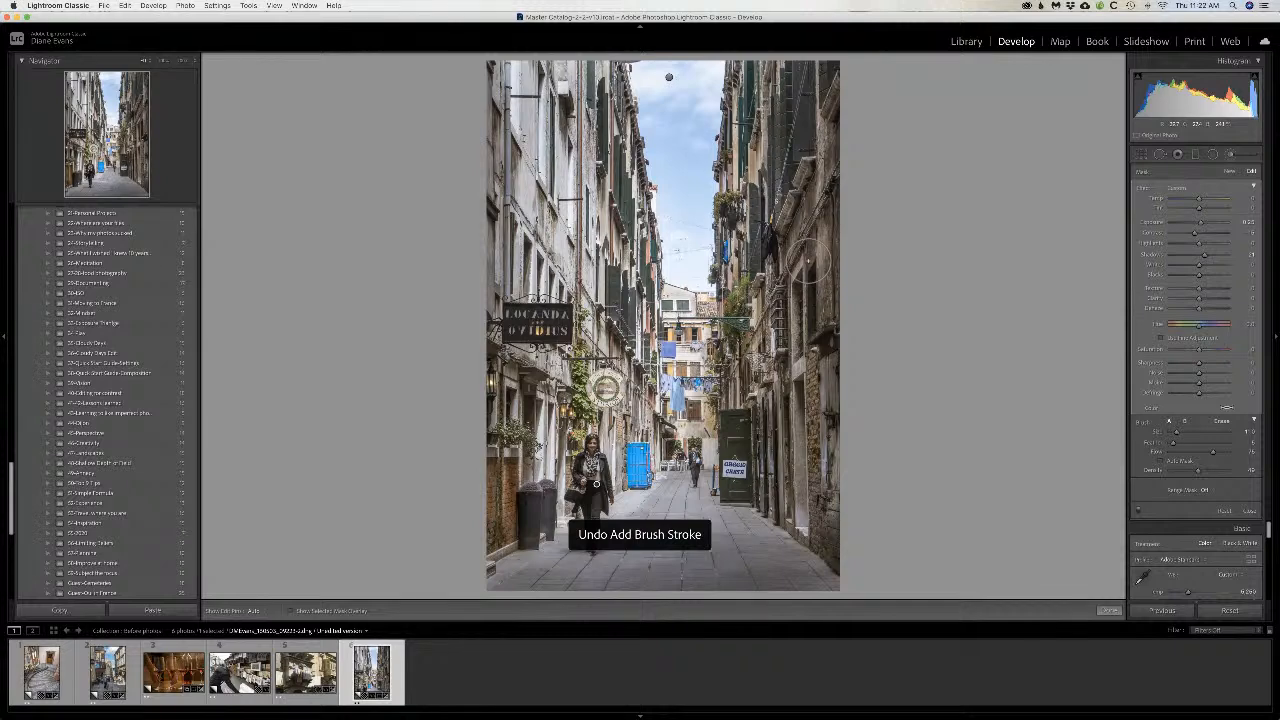
Step: Switch the brush effect to the Dodge (Lighten) preset and brighten the far building edges beside the strip of sky
left_click(1186, 190)
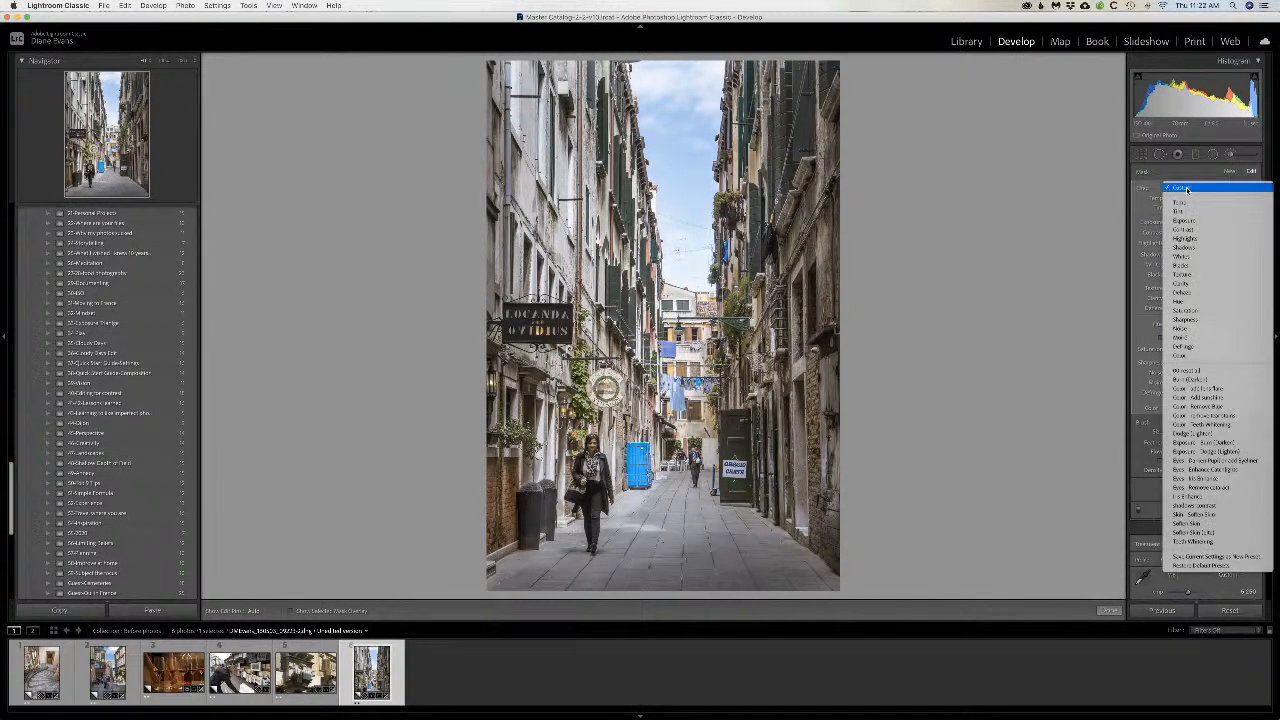
left_click(1192, 433)
key("h")
left_click_drag(652, 310, 652, 276)
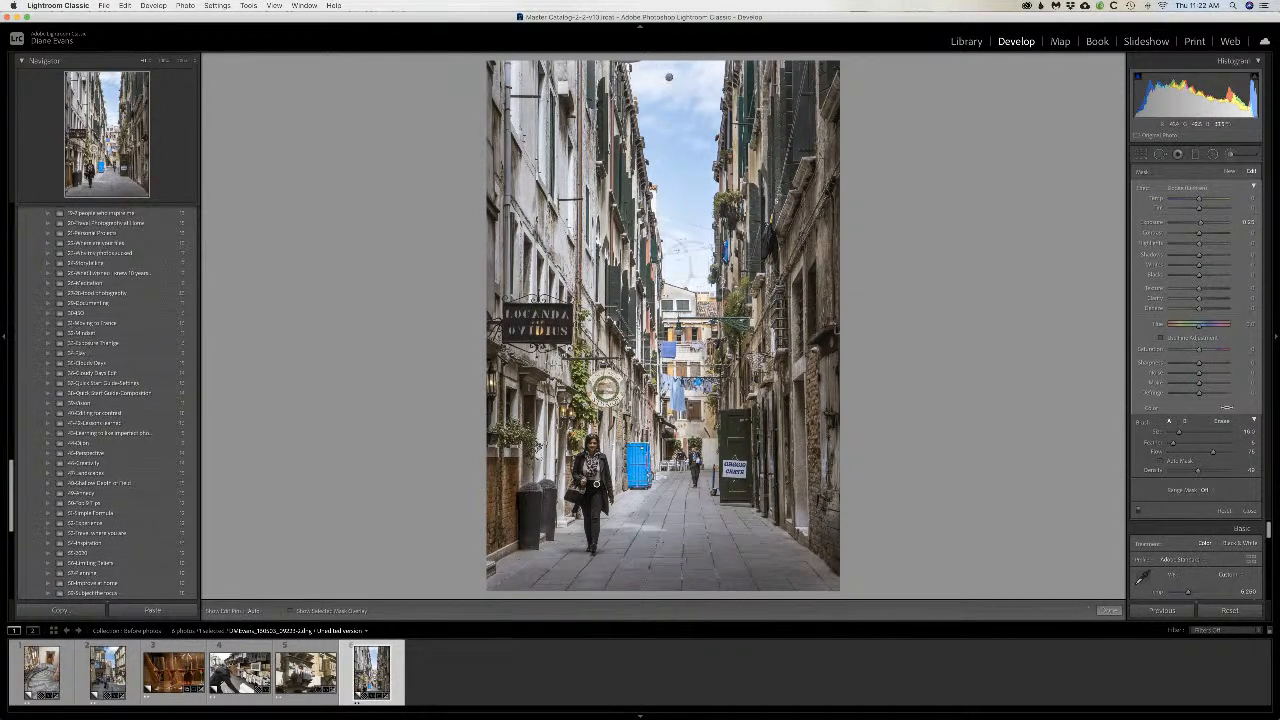
mouse_move(644, 200)
left_mouse_down()
mouse_move(636, 166)
mouse_move(648, 190)
left_mouse_up()
key("h")
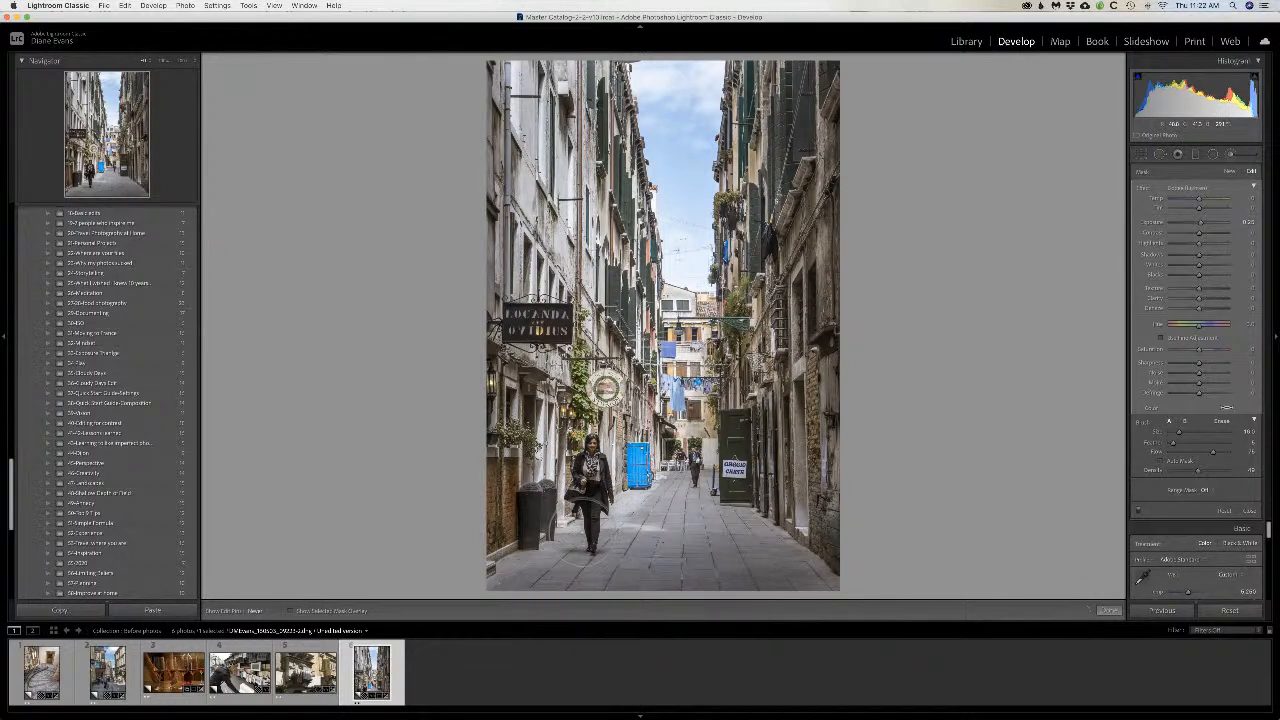
Step: Finish the brush adjustment and compare the alley photo's before and after versions side by side
key("h")
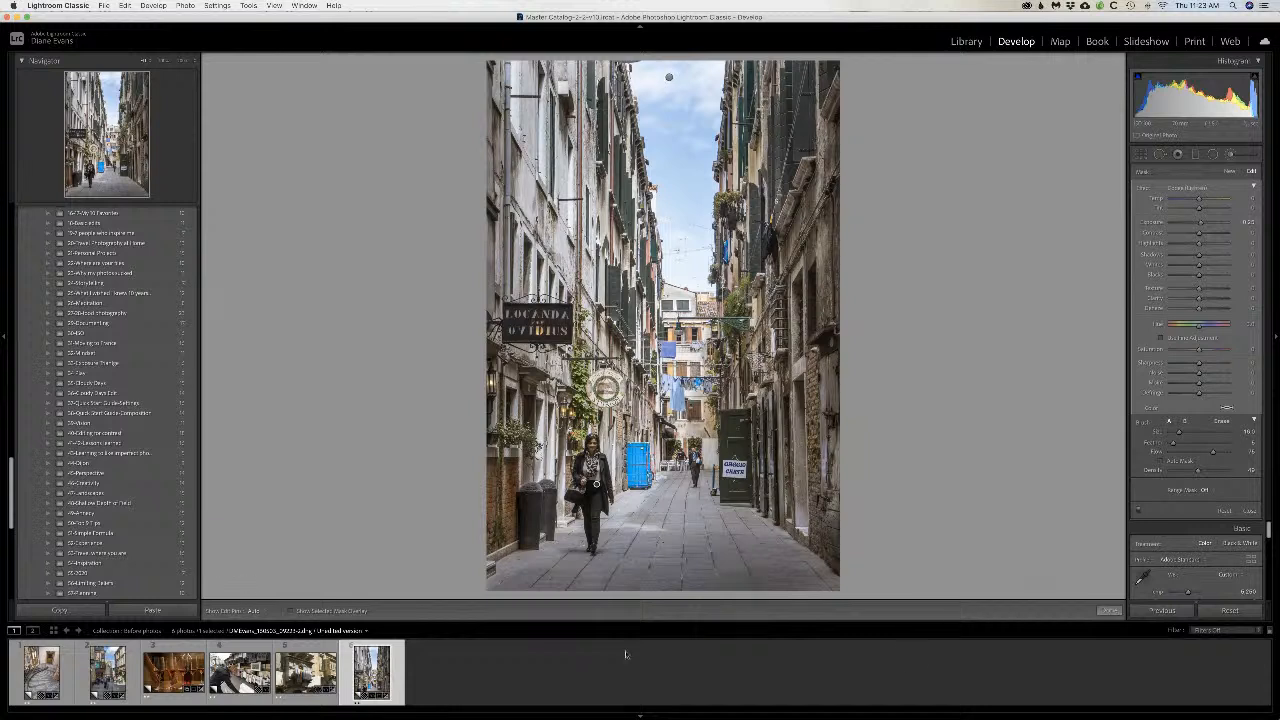
left_click(1115, 613)
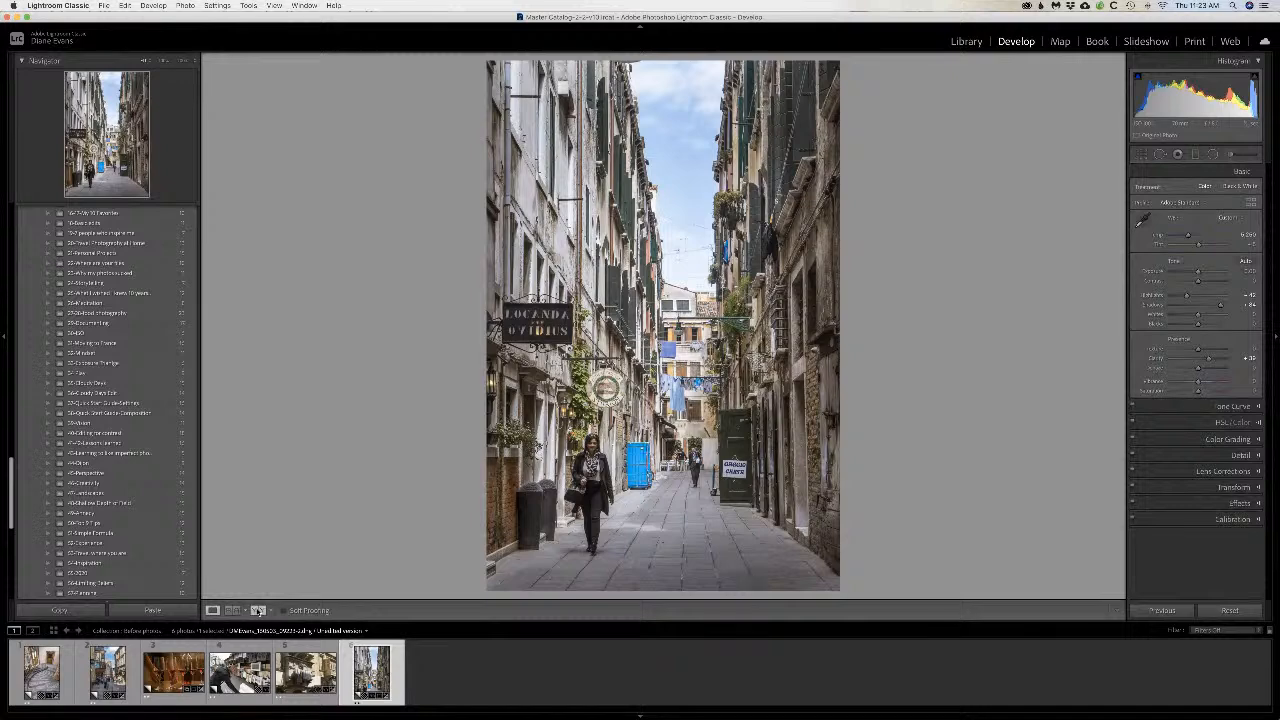
left_click(257, 611)
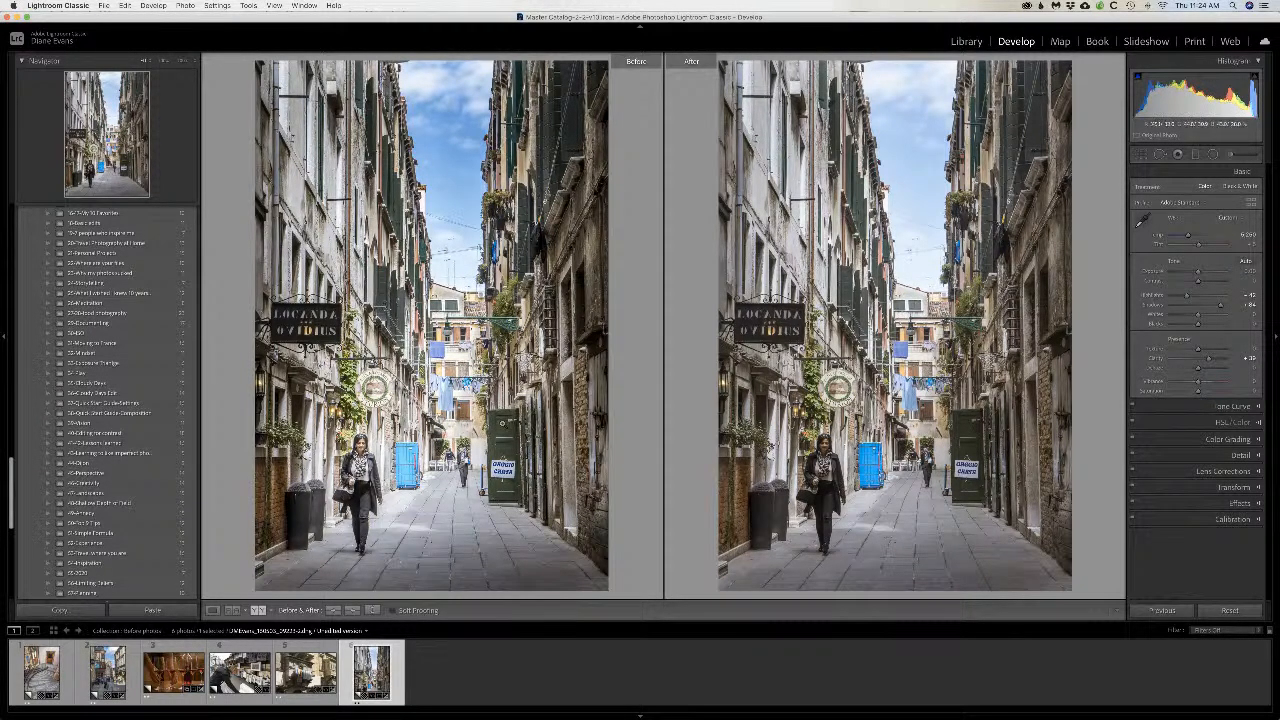
Step: Narrow the Lightroom window to uncover the browser behind it and switch to the StreamYard broadcast studio
left_click_drag(29, 394, 351, 394)
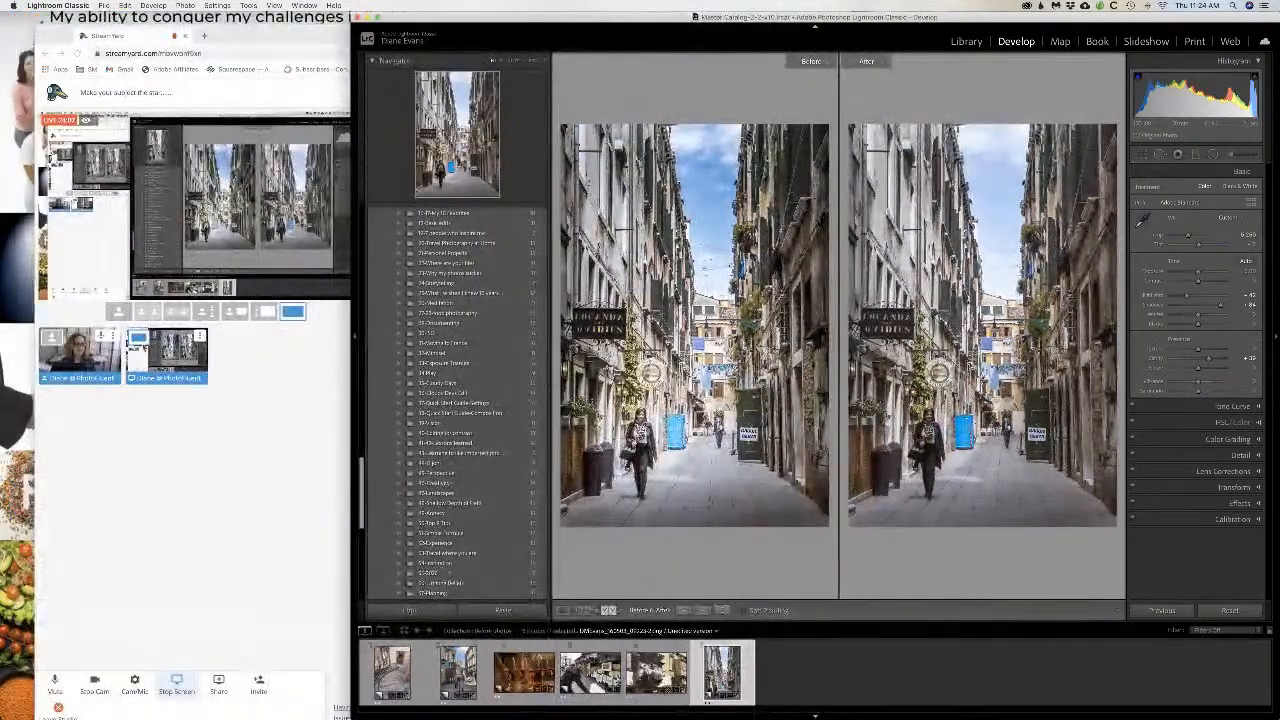
left_click(117, 313)
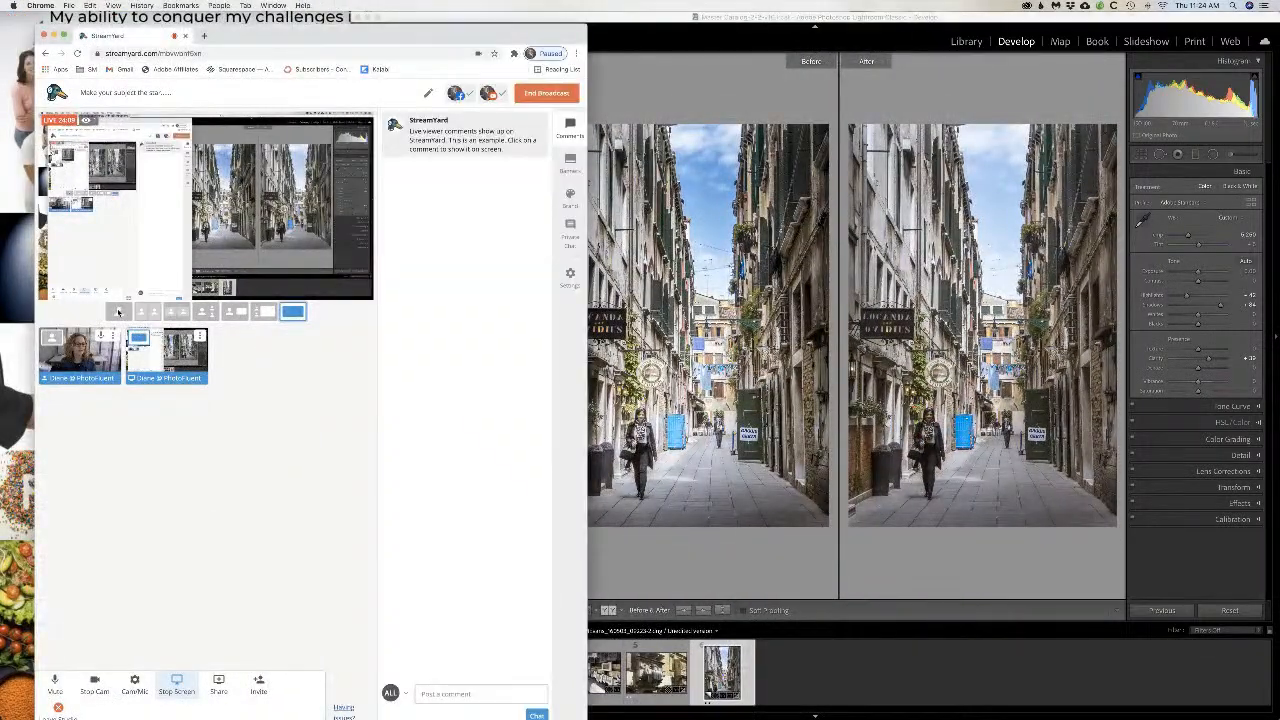